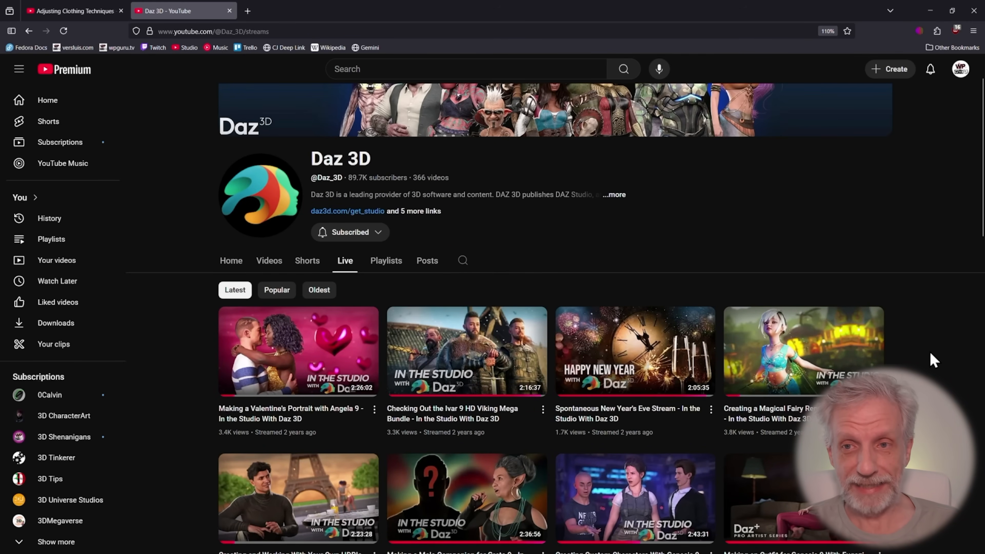
# Step: Leave the YouTube channel page and switch to Daz Studio with the Brianna scene
pyautogui.scroll(2, 933, 360)
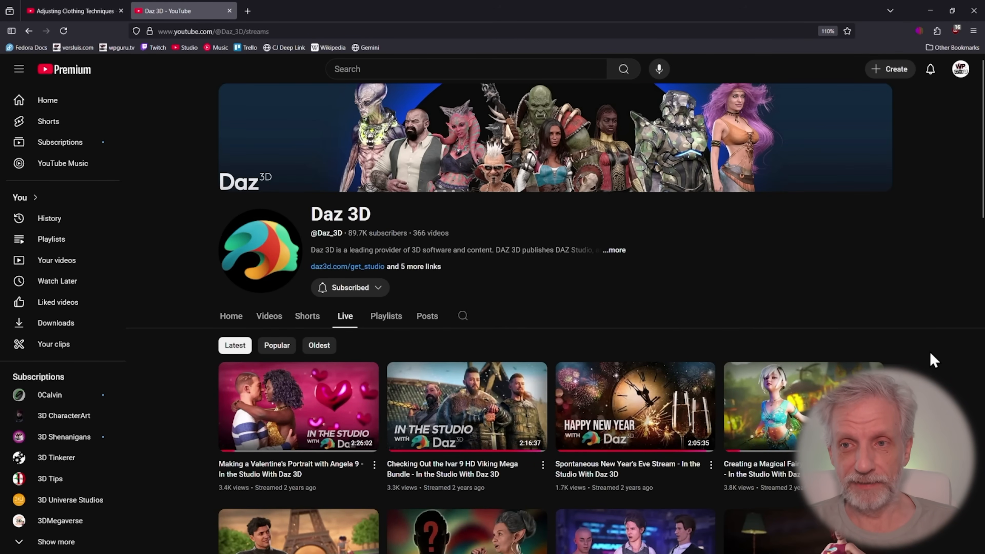
pyautogui.click(930, 14)
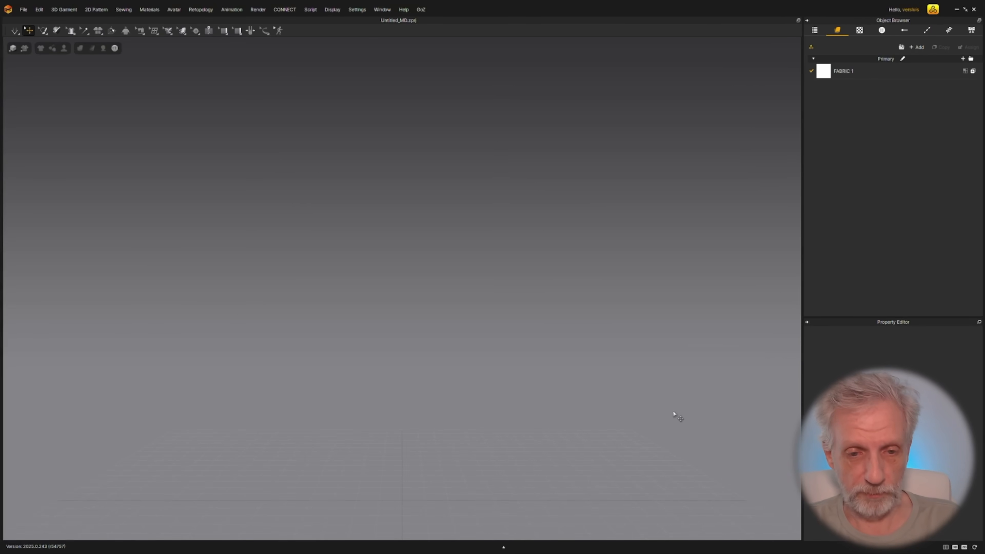
pyautogui.hotkey('alt', 'Tab')
pyautogui.hotkey('alt', 'Tab')
pyautogui.hotkey('alt', 'Tab')
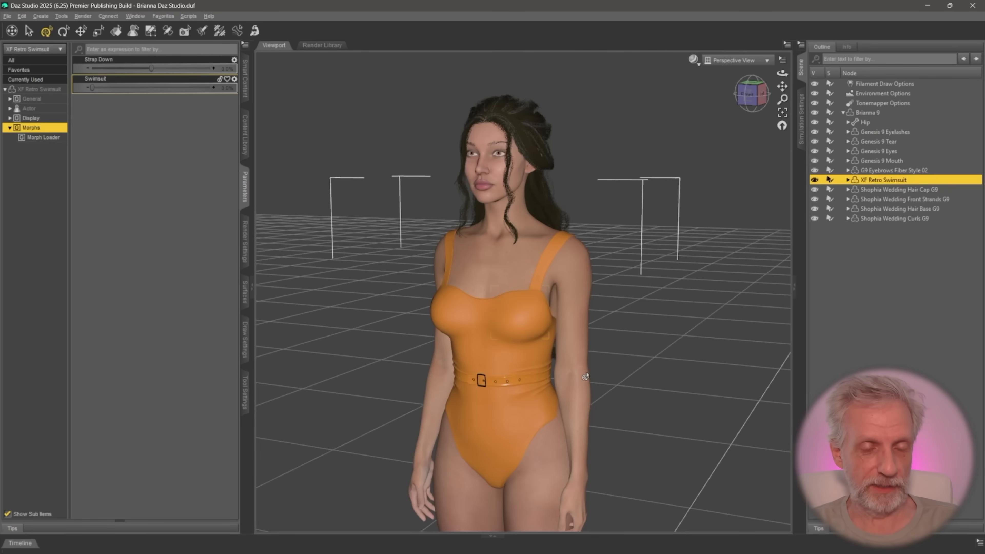
# Step: Vary the Swimsuit morph on the XF Retro Swimsuit to slide the shoulder strap down, ending at 100%
pyautogui.moveTo(93, 87); pyautogui.dragTo(283, 89)
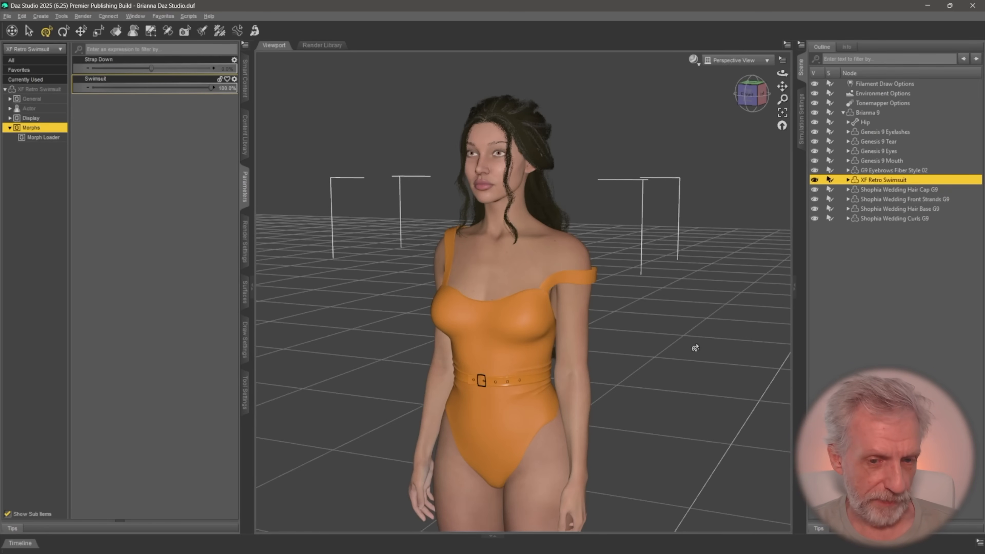
pyautogui.moveTo(132, 88); pyautogui.dragTo(121, 87)
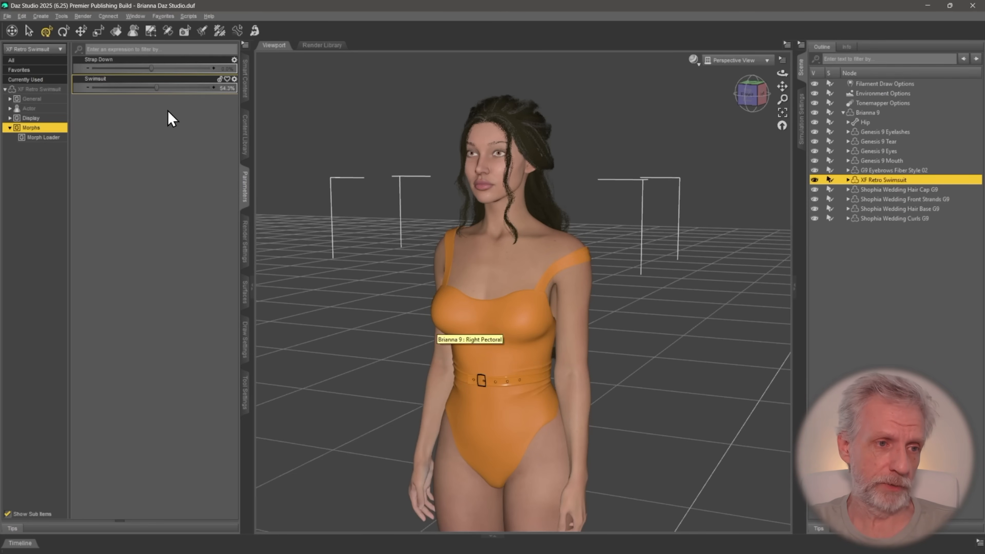
pyautogui.moveTo(157, 88); pyautogui.dragTo(246, 92)
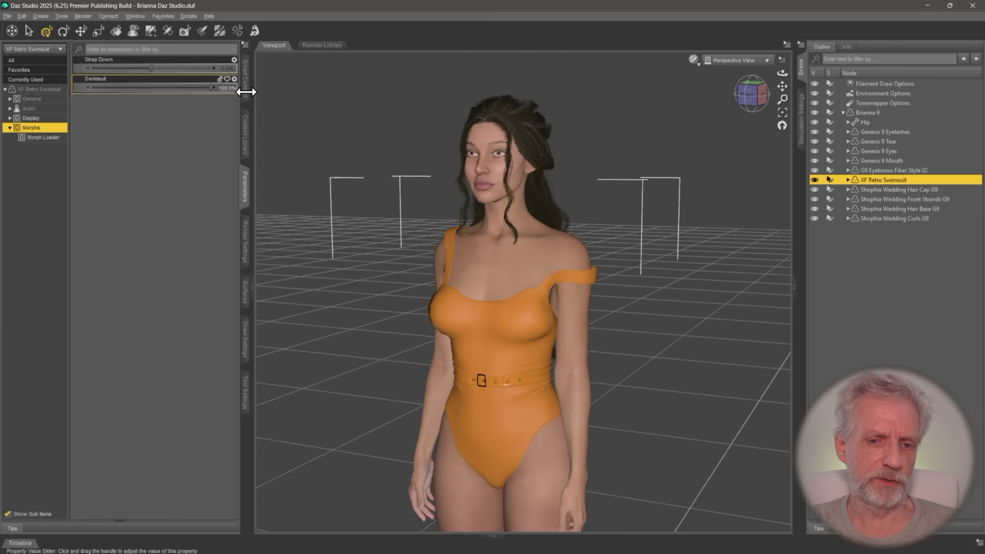
pyautogui.moveTo(135, 97); pyautogui.dragTo(277, 99)
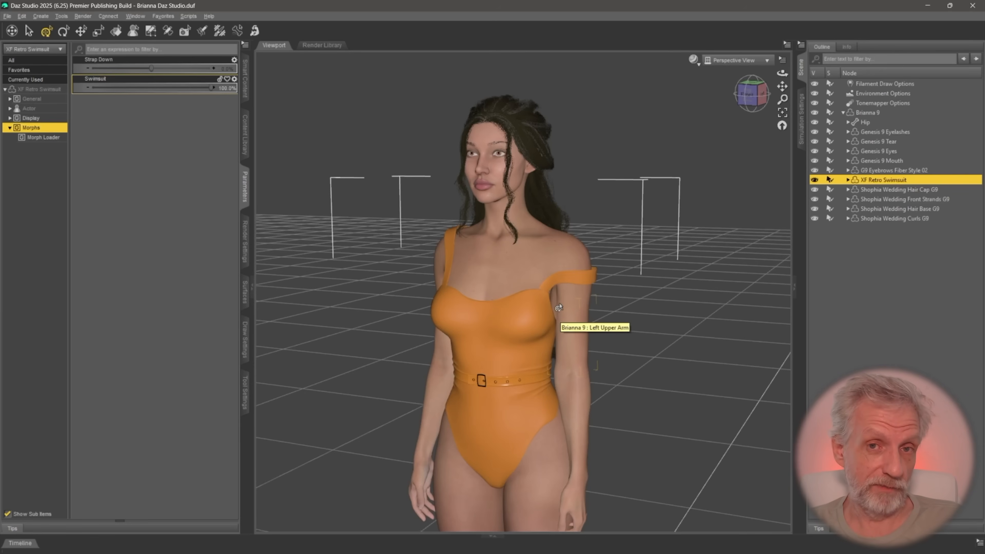
# Step: Switch to Marvelous Designer and import CC4 - Petra.obj as an avatar with load type Open, unit m and 100% scale
pyautogui.hotkey('alt', 'Tab')
pyautogui.click(341, 249)
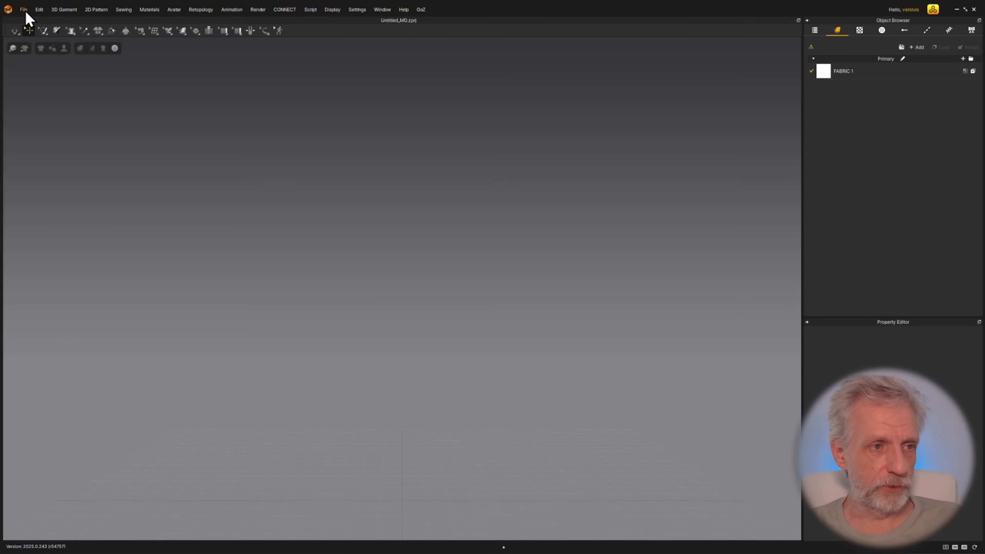
pyautogui.click(24, 9)
pyautogui.moveTo(68, 93)
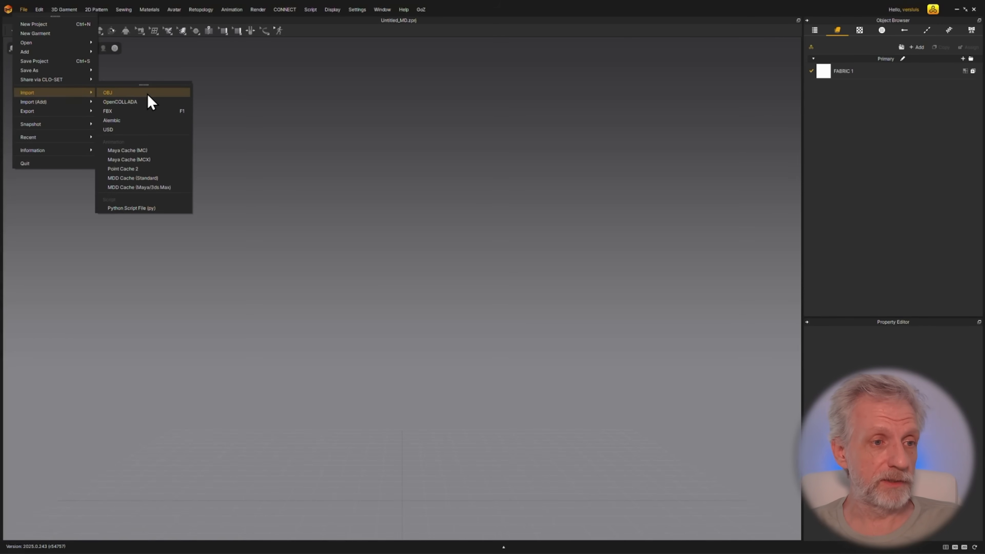
pyautogui.click(148, 96)
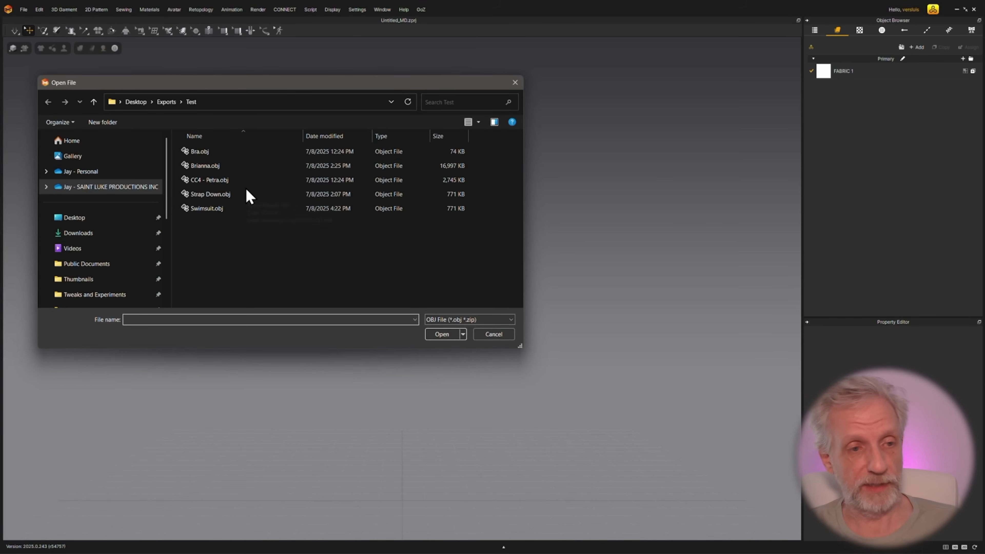
pyautogui.click(239, 179)
pyautogui.click(439, 334)
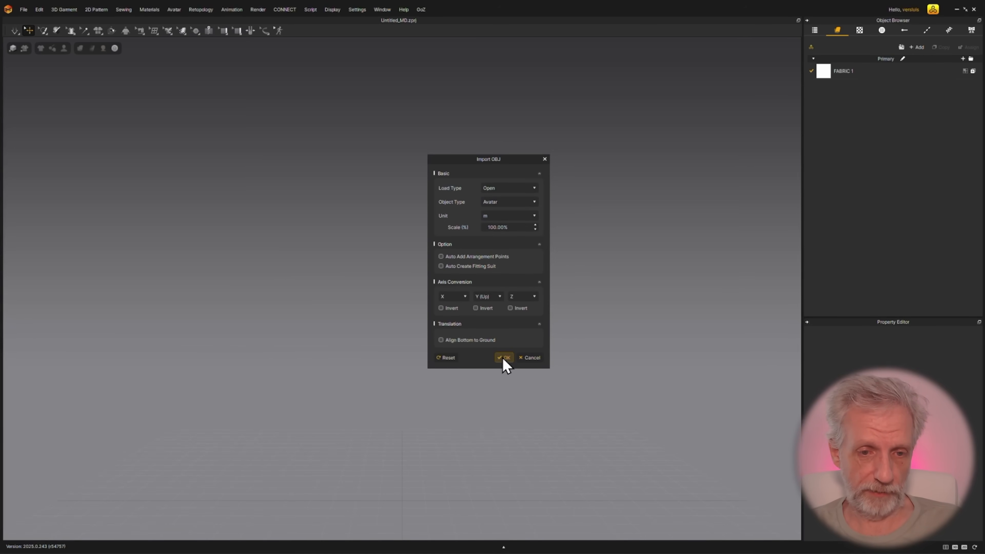
pyautogui.click(503, 358)
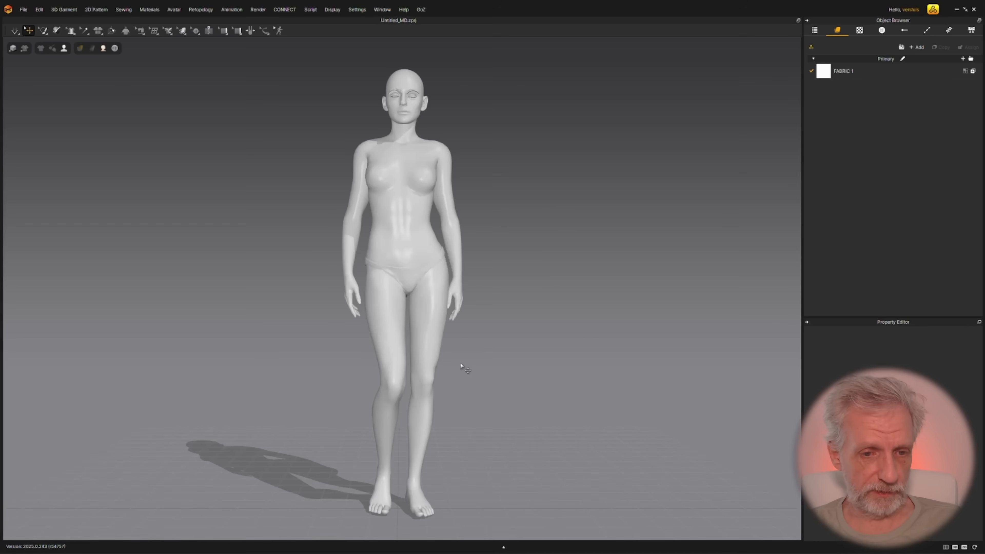
# Step: Choose Bra.obj from the Test folder for OBJ import
pyautogui.moveTo(432, 305); pyautogui.dragTo(368, 262, button='right')
pyautogui.scroll(5, 376, 293)
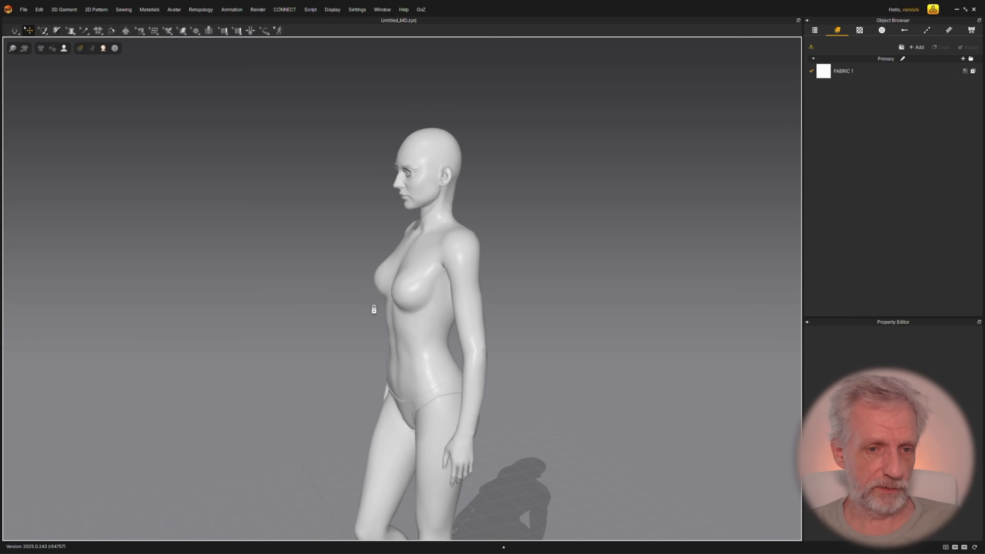
pyautogui.moveTo(377, 308); pyautogui.dragTo(410, 286, button='right')
pyautogui.moveTo(409, 286); pyautogui.dragTo(373, 307, button='middle')
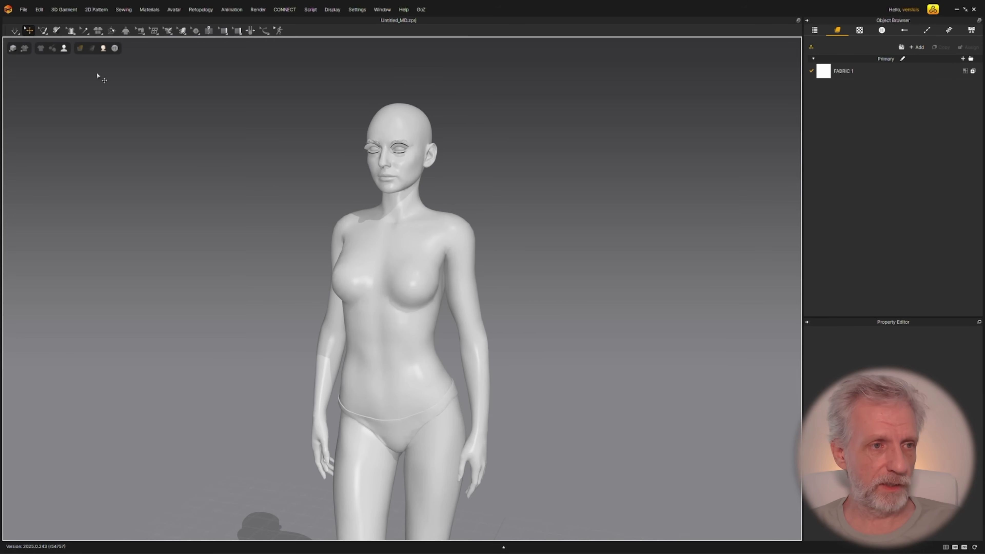
pyautogui.click(24, 11)
pyautogui.moveTo(48, 94)
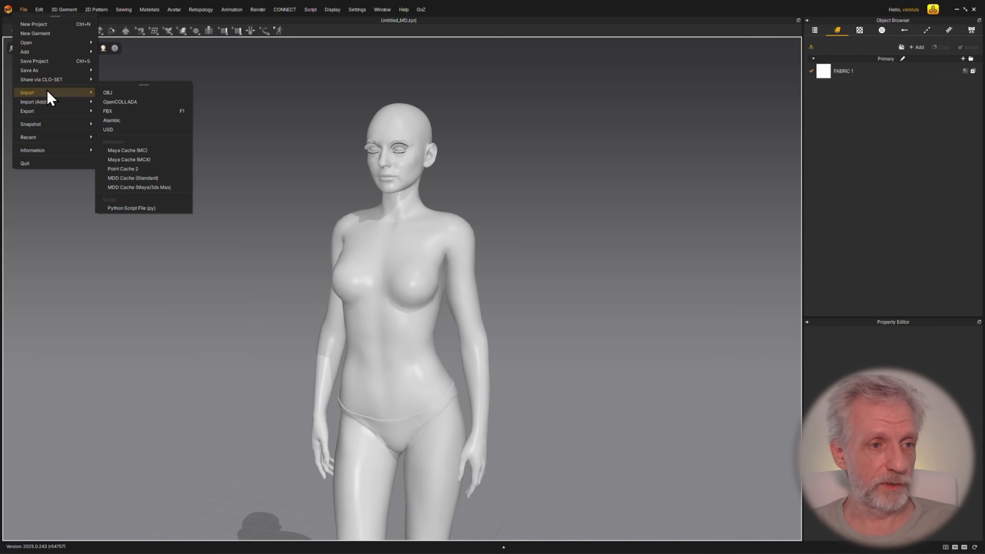
pyautogui.click(125, 93)
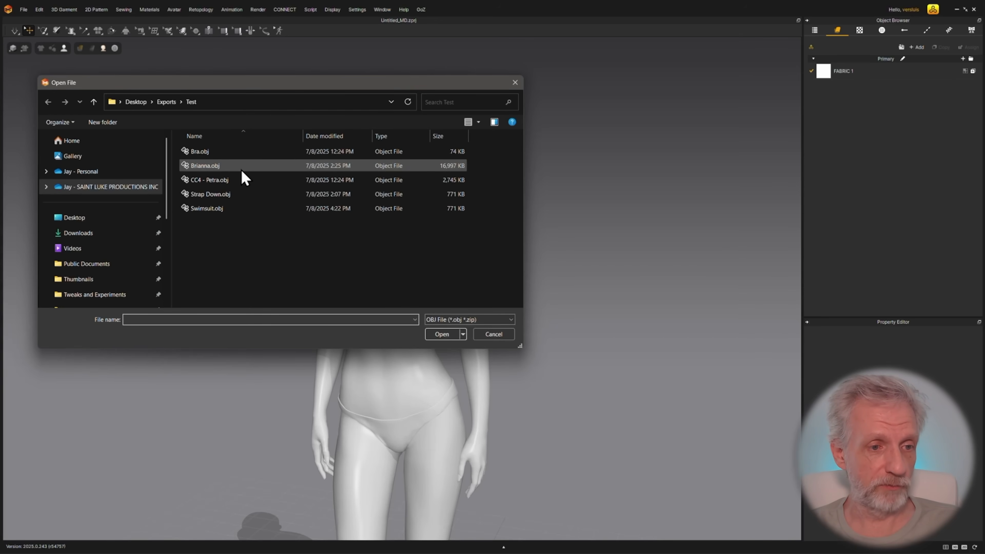
pyautogui.click(233, 152)
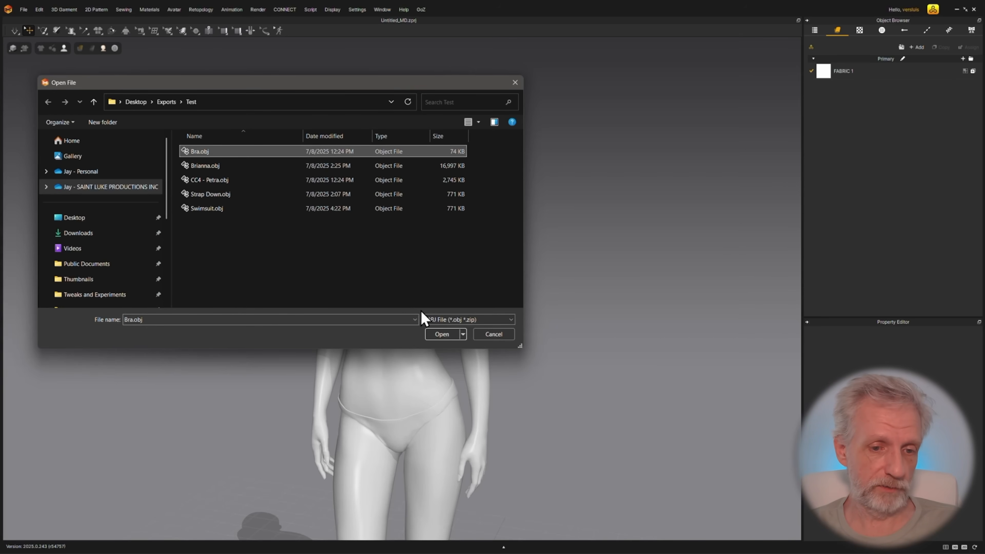
pyautogui.click(442, 334)
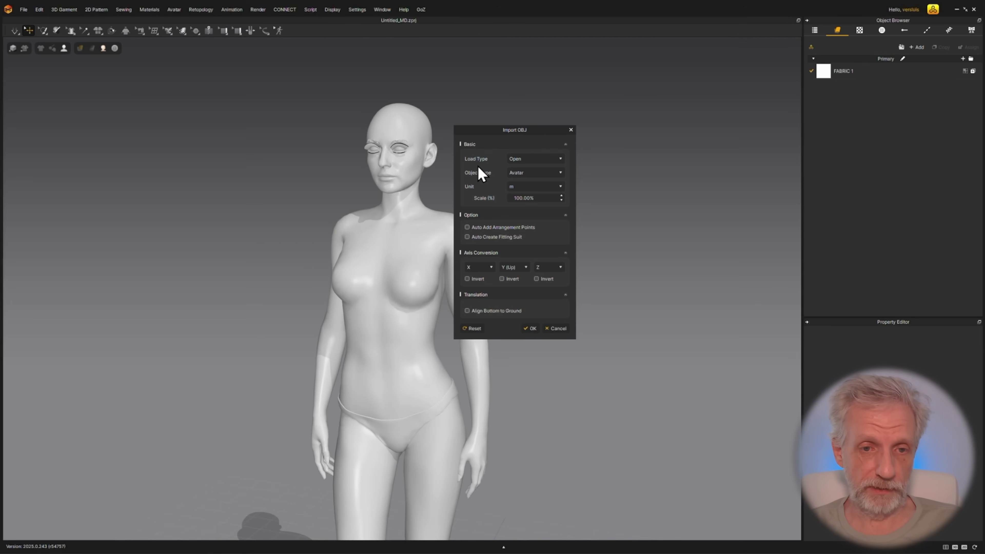
# Step: Import the bra with load type Add, object type Garment, unit m and 100% scale
pyautogui.scroll(-1, 544, 159)
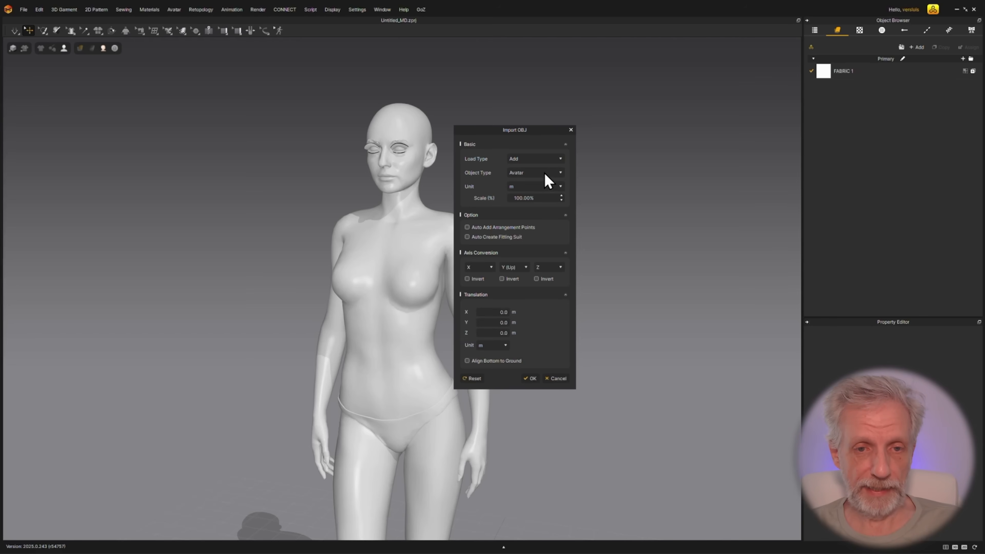
pyautogui.click(544, 173)
pyautogui.click(533, 194)
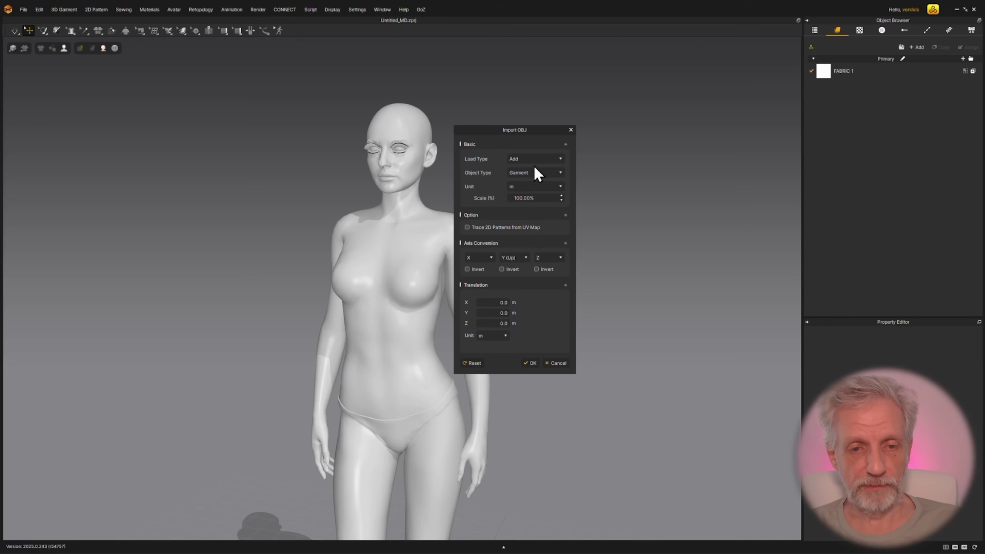
pyautogui.click(531, 363)
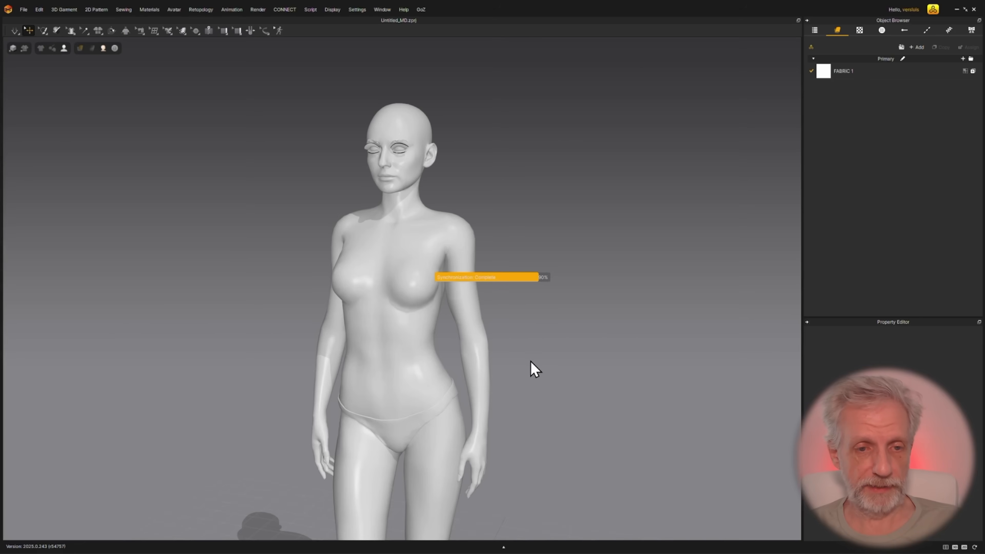
# Step: Try simulating the unpinned bra on the avatar with the Normal (Default) preset, and undo the simulated result
pyautogui.scroll(3, 485, 326)
pyautogui.moveTo(434, 288); pyautogui.dragTo(516, 319, button='middle')
pyautogui.moveTo(483, 310)
pyautogui.mouseDown(button='right')
pyautogui.moveTo(534, 309)
pyautogui.moveTo(484, 308)
pyautogui.mouseUp(button='right')
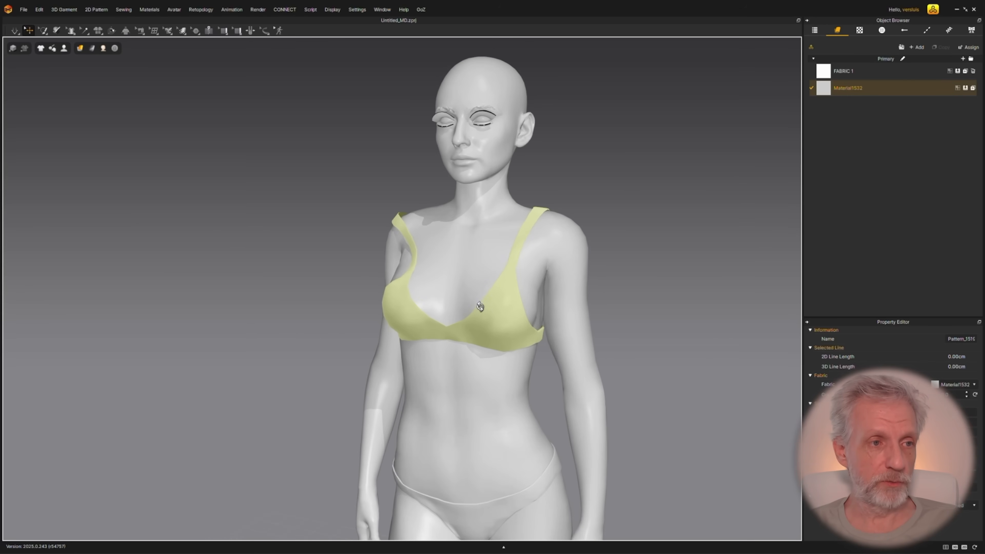
pyautogui.moveTo(484, 309); pyautogui.dragTo(454, 300, button='middle')
pyautogui.scroll(-1, 461, 302)
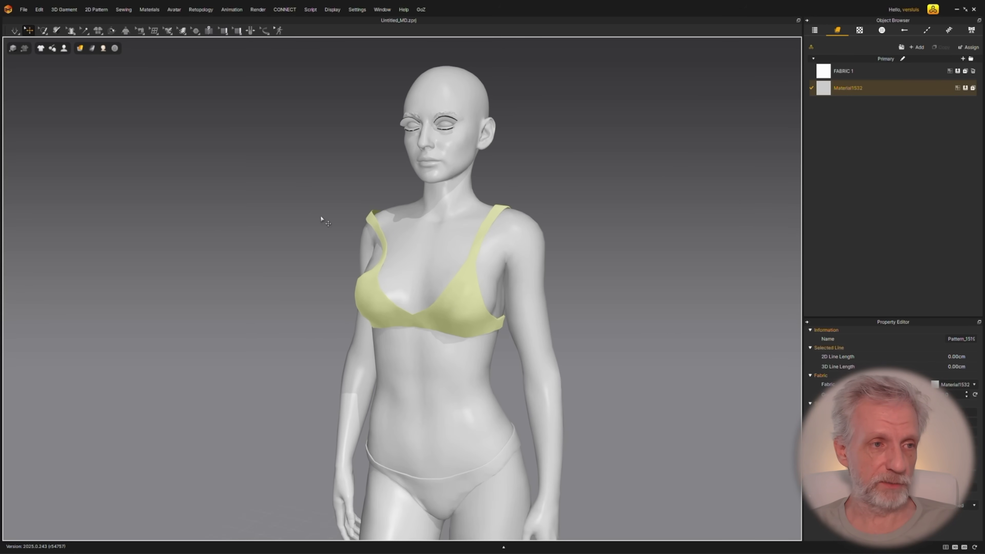
pyautogui.click(17, 34)
pyautogui.press('space')
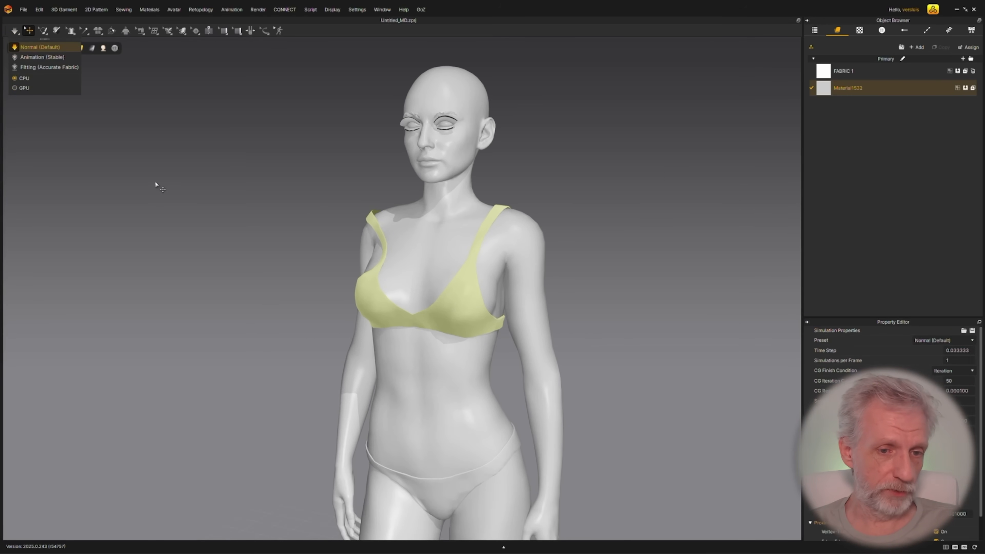
pyautogui.moveTo(154, 183); pyautogui.dragTo(254, 197, button='right')
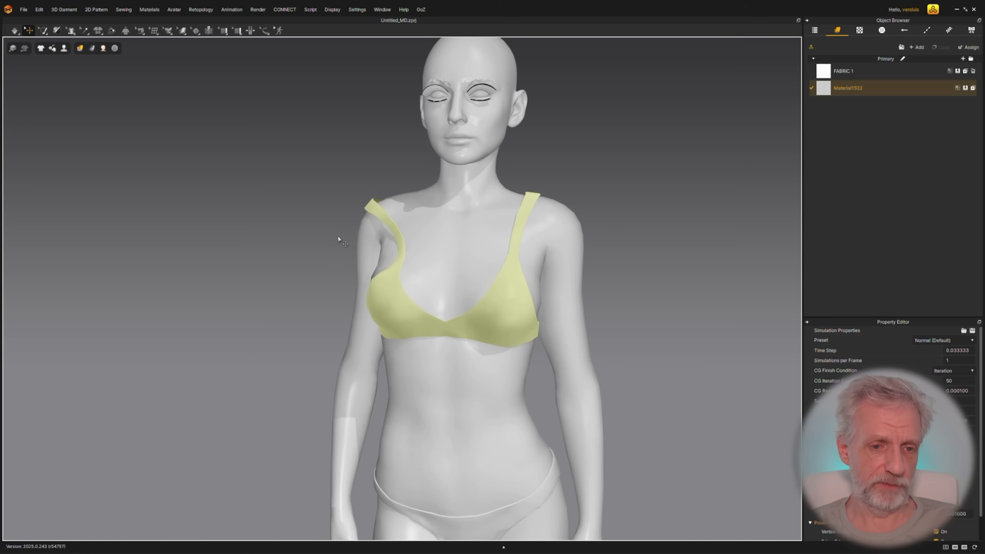
pyautogui.press('space')
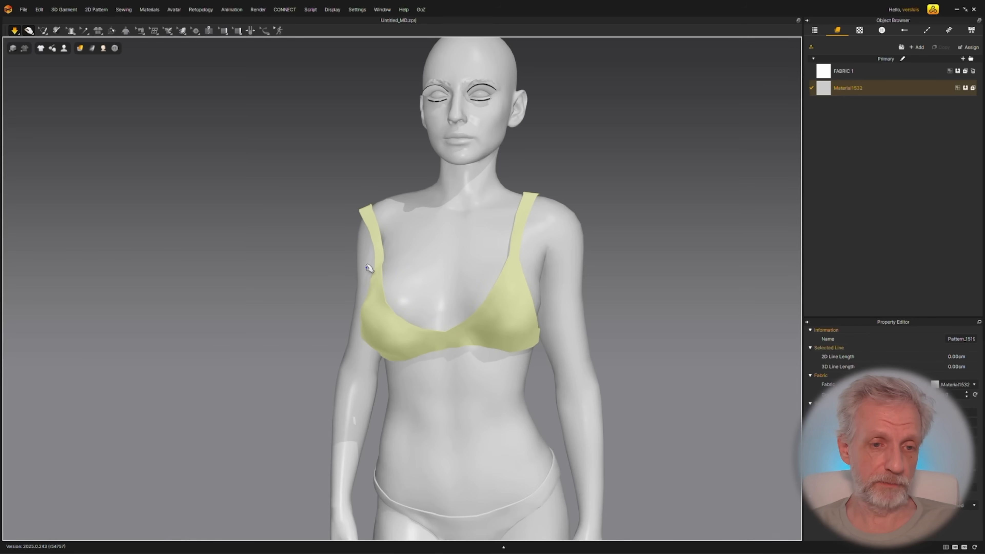
pyautogui.moveTo(266, 303); pyautogui.dragTo(296, 289, button='right')
pyautogui.press('space')
pyautogui.hotkey('ctrl', 'z')
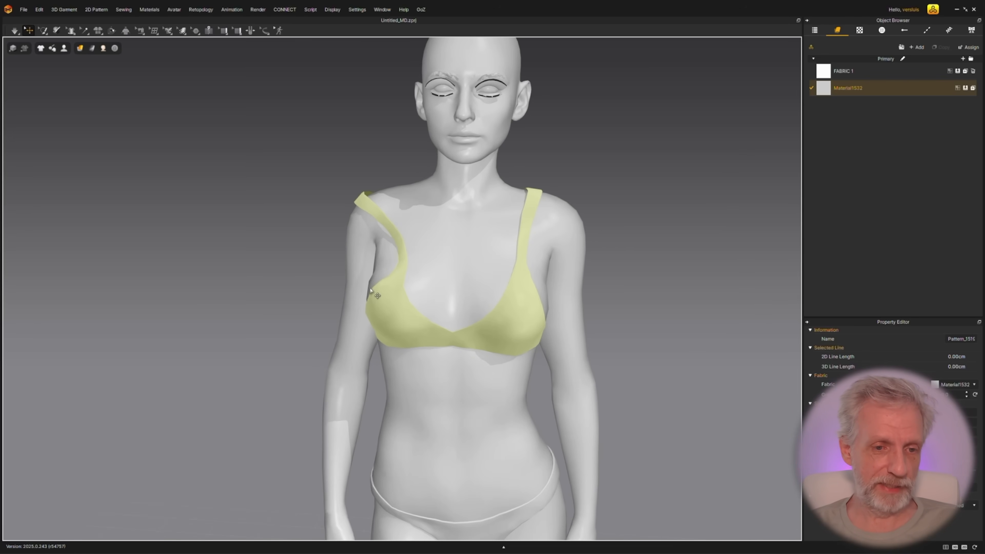
# Step: Box-select the mesh at the front and back ends of both bra straps and pin the selected areas
pyautogui.click(43, 31)
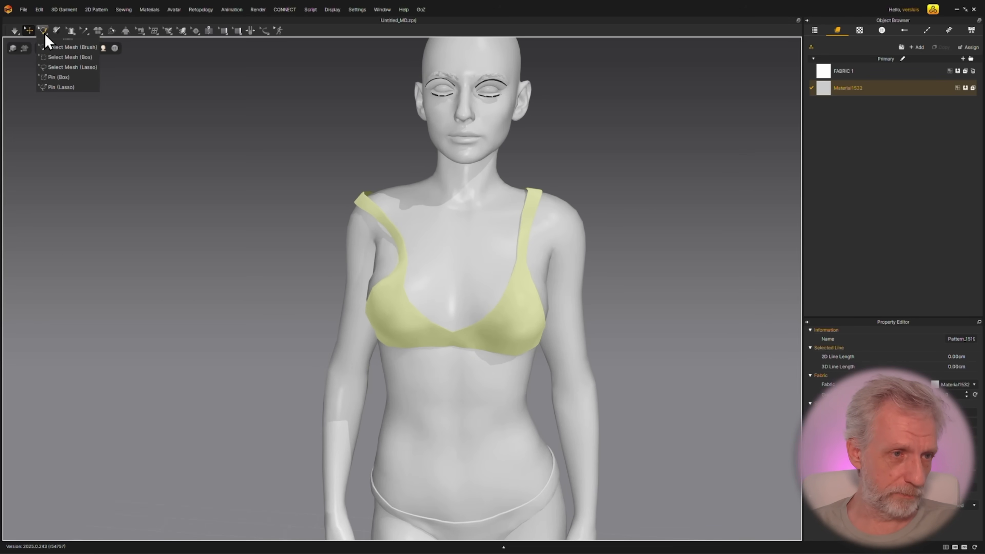
pyautogui.click(56, 57)
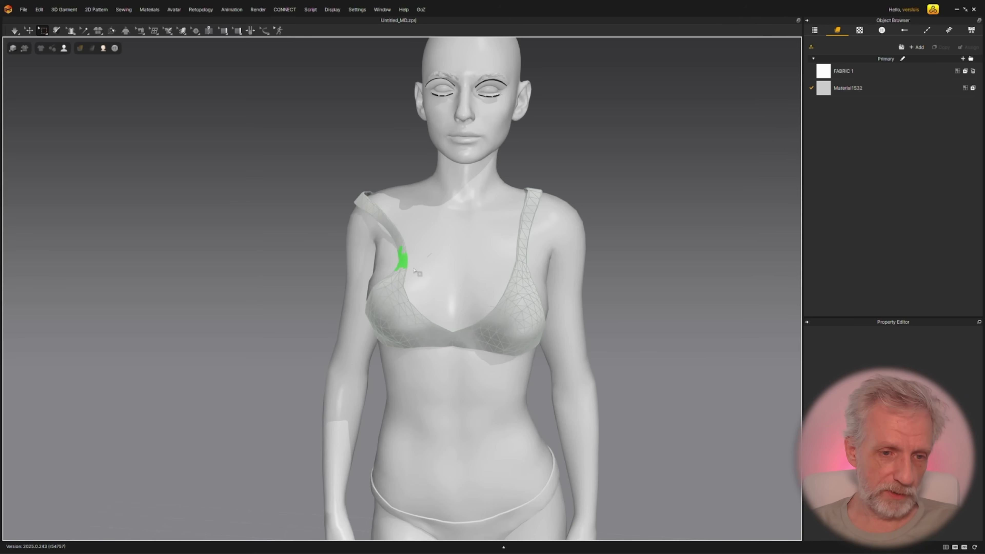
pyautogui.click(415, 271)
pyautogui.moveTo(540, 269); pyautogui.dragTo(390, 305, button='right')
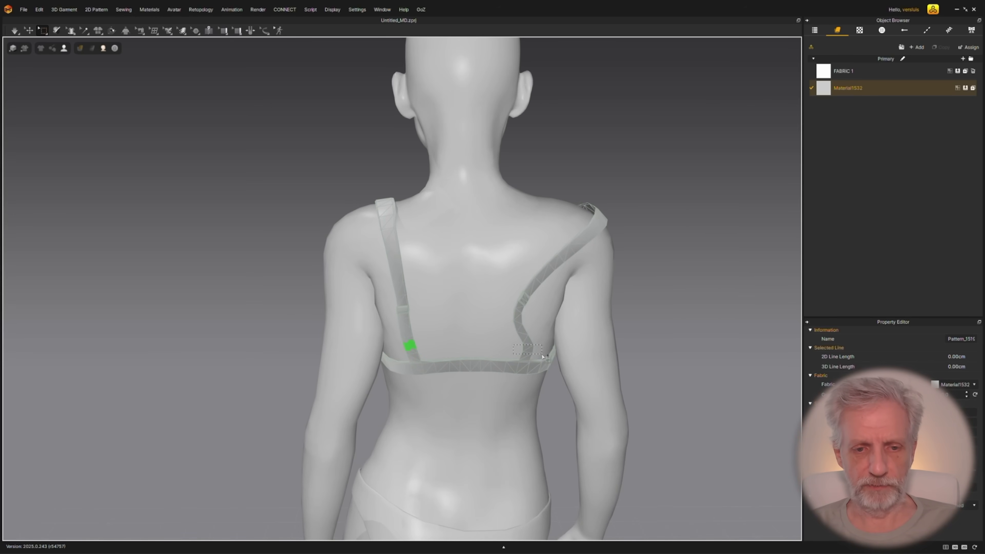
pyautogui.hotkey('ctrl', 'p')
# Step: Simulate the pinned bra, pulling the avatar's right strap onto the shoulder and the left strap down over the upper arm
pyautogui.moveTo(528, 352); pyautogui.dragTo(436, 258, button='right')
pyautogui.press('space')
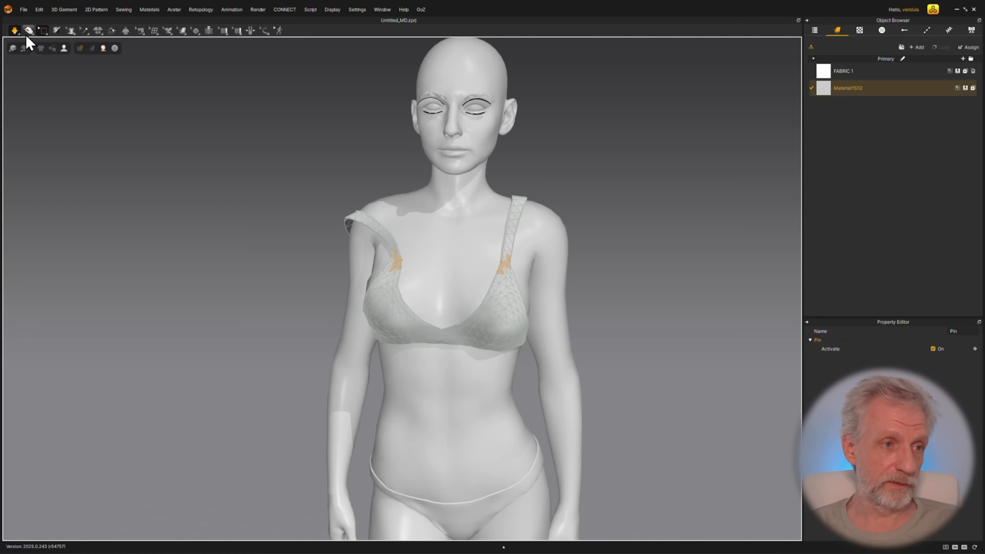
pyautogui.click(28, 30)
pyautogui.moveTo(364, 227); pyautogui.dragTo(299, 259)
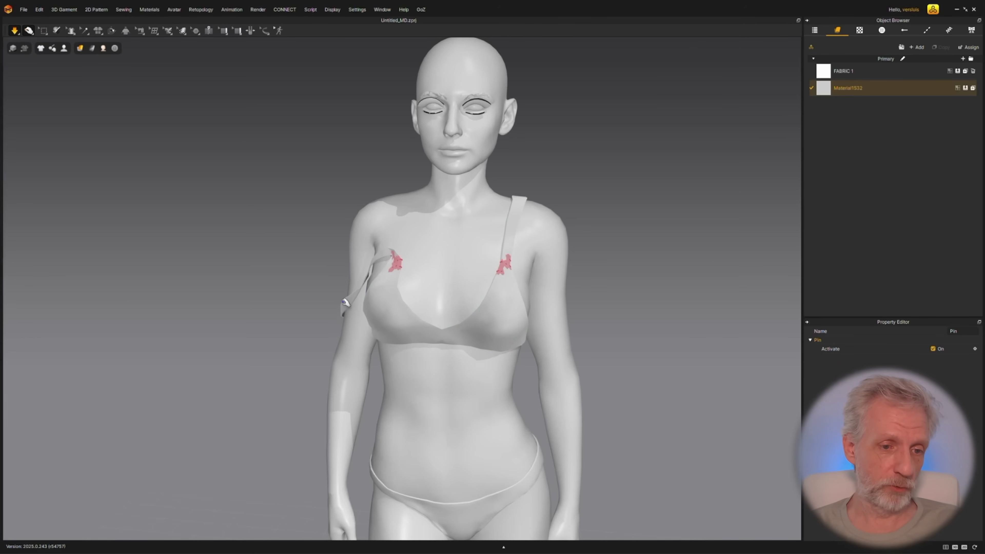
pyautogui.moveTo(345, 302); pyautogui.dragTo(380, 194)
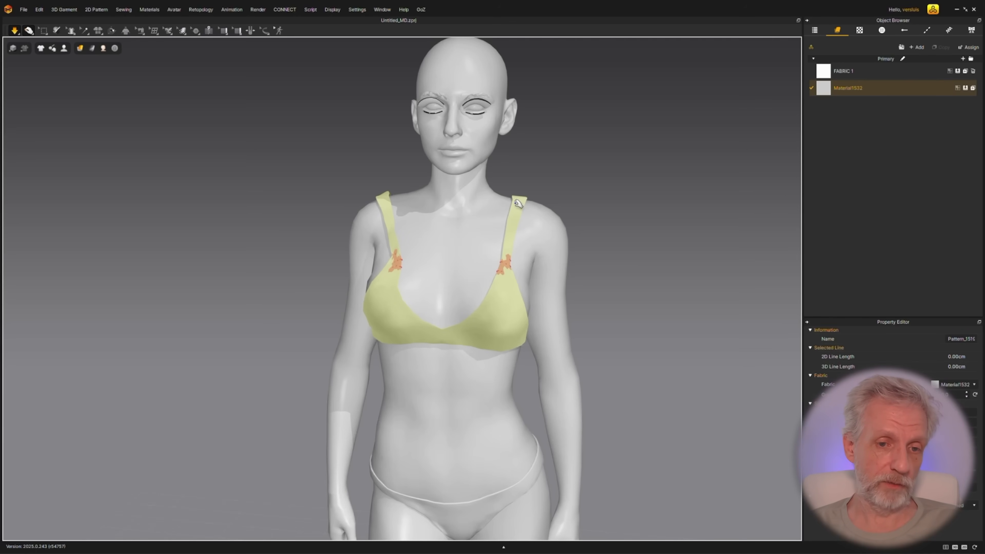
pyautogui.moveTo(518, 202); pyautogui.dragTo(599, 286)
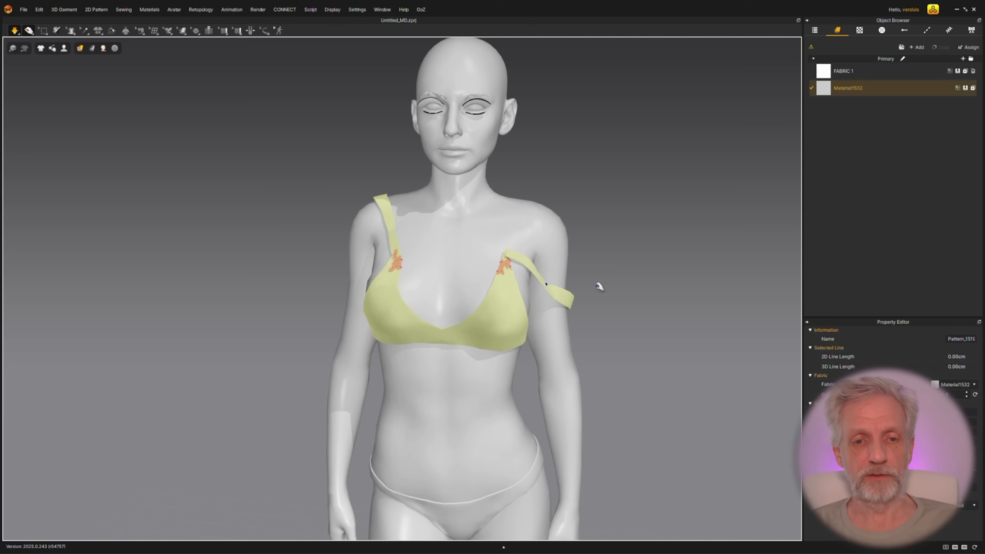
pyautogui.moveTo(600, 286)
pyautogui.mouseDown(button='right')
pyautogui.moveTo(519, 288)
pyautogui.moveTo(541, 289)
pyautogui.moveTo(528, 273)
pyautogui.moveTo(392, 272)
pyautogui.moveTo(594, 269)
pyautogui.mouseUp(button='right')
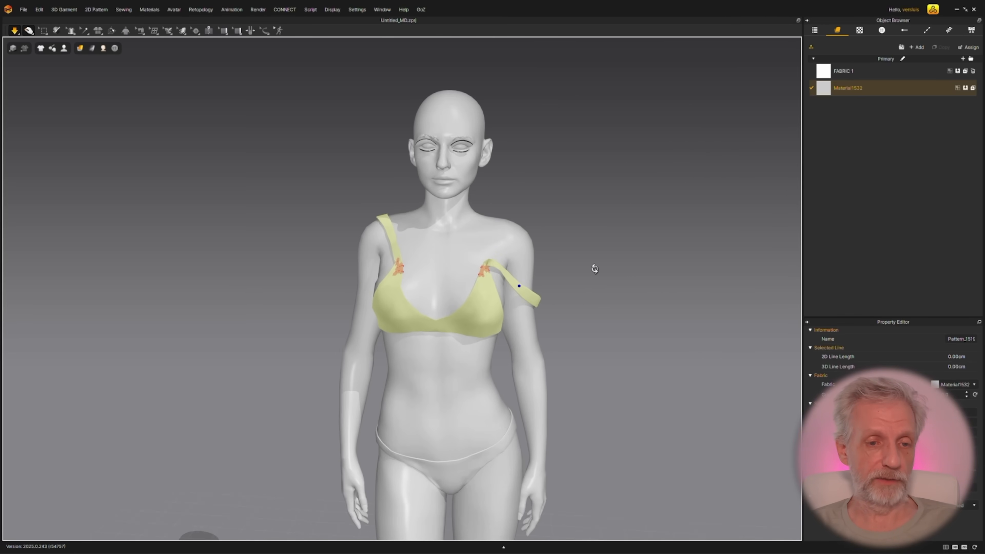
# Step: Tug the front of the bra sideways during the simulation and check the pinned straps from the back and side
pyautogui.click(442, 273)
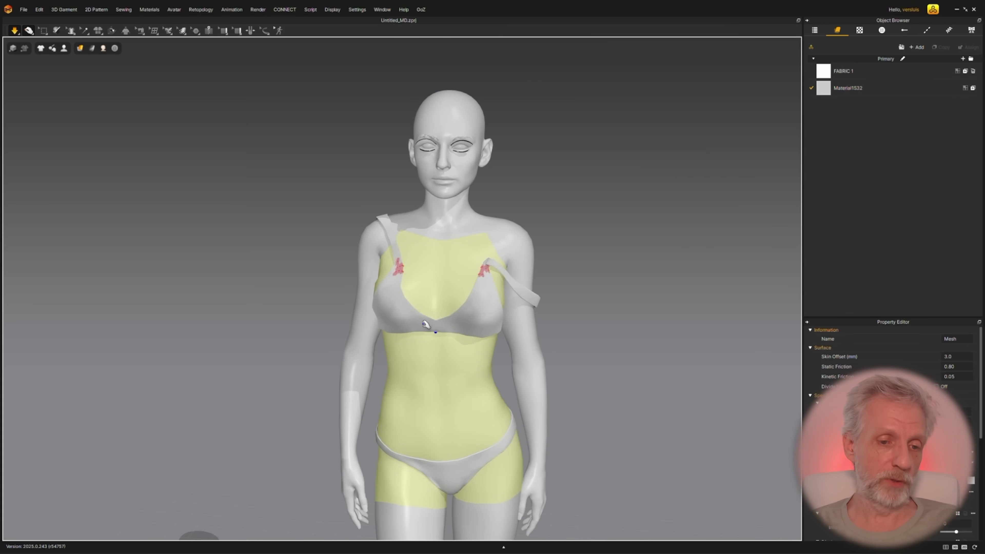
pyautogui.moveTo(424, 323); pyautogui.dragTo(389, 300)
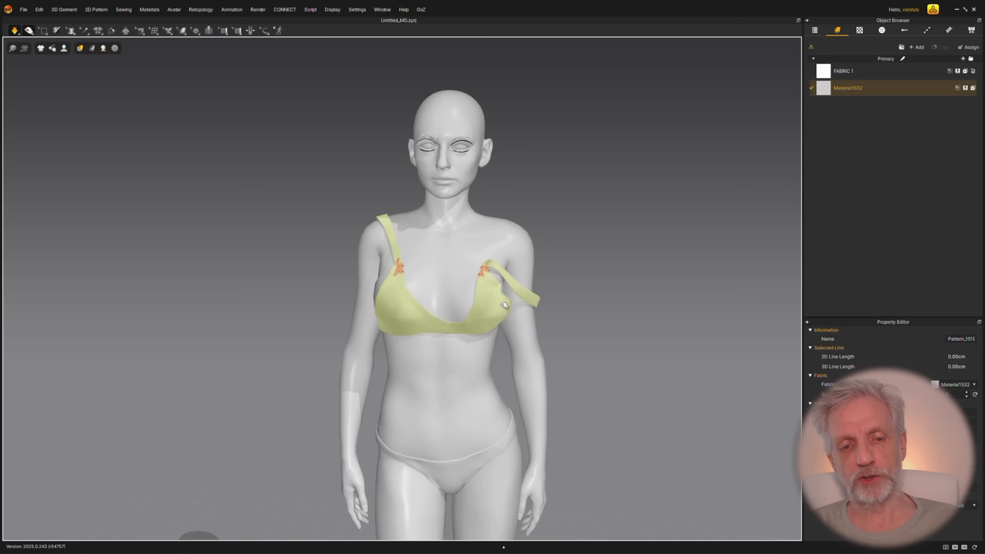
pyautogui.moveTo(497, 329); pyautogui.dragTo(598, 329, button='right')
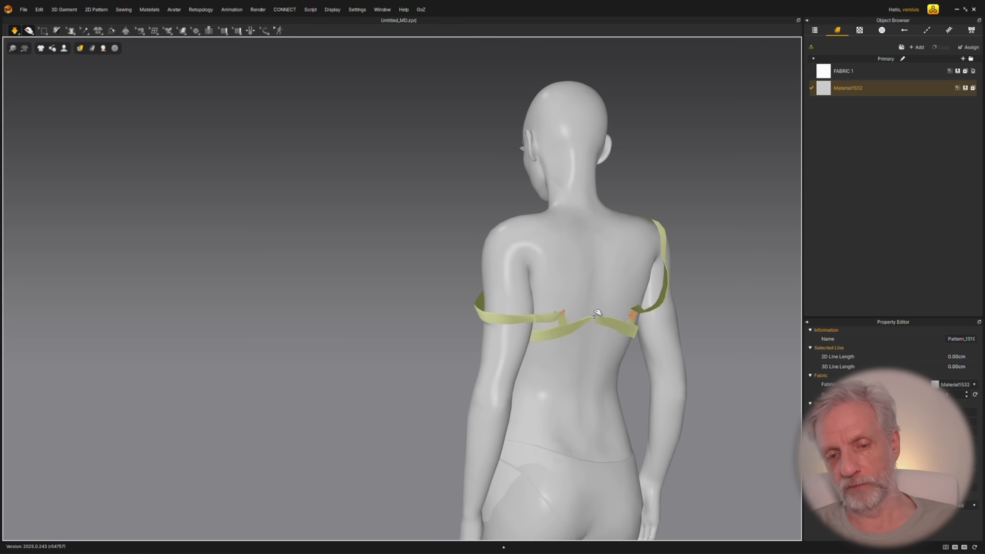
pyautogui.press('2')
pyautogui.moveTo(627, 301); pyautogui.dragTo(381, 299, button='middle')
pyautogui.moveTo(382, 299); pyautogui.dragTo(365, 287, button='right')
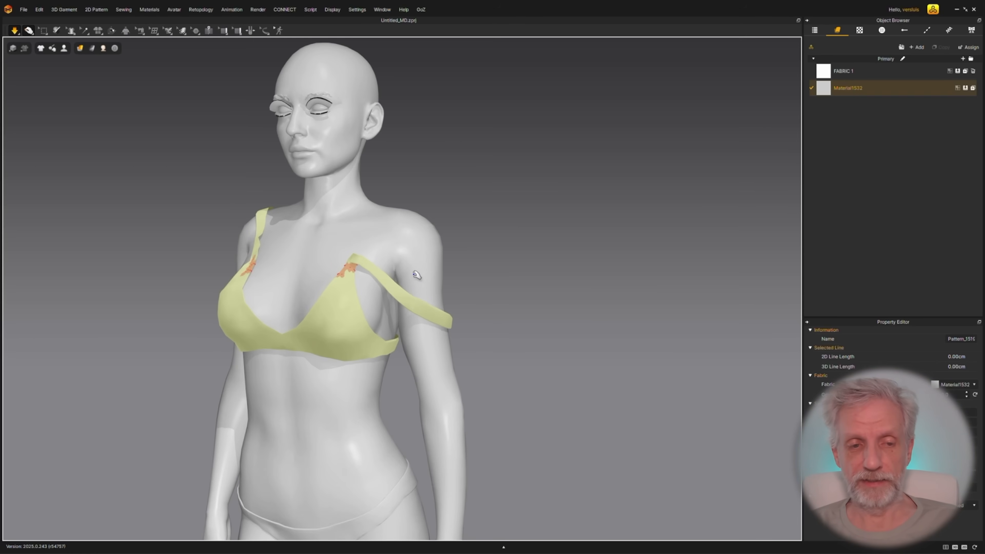
# Step: Pull the strap on the avatar's left arm up onto the shoulder and stop the simulation
pyautogui.moveTo(433, 279)
pyautogui.mouseDown(button='right')
pyautogui.moveTo(446, 284)
pyautogui.moveTo(441, 292)
pyautogui.mouseUp(button='right')
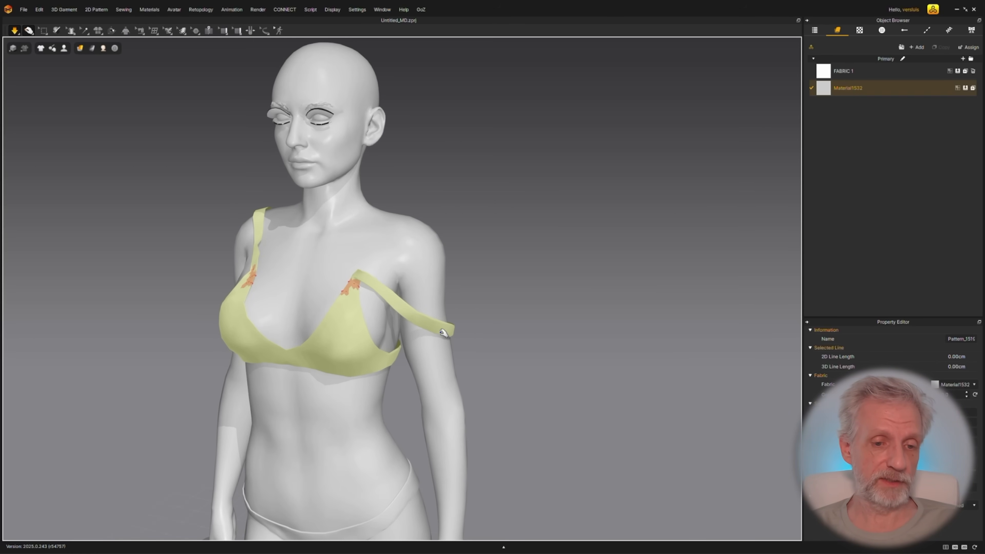
pyautogui.moveTo(446, 328); pyautogui.dragTo(406, 191)
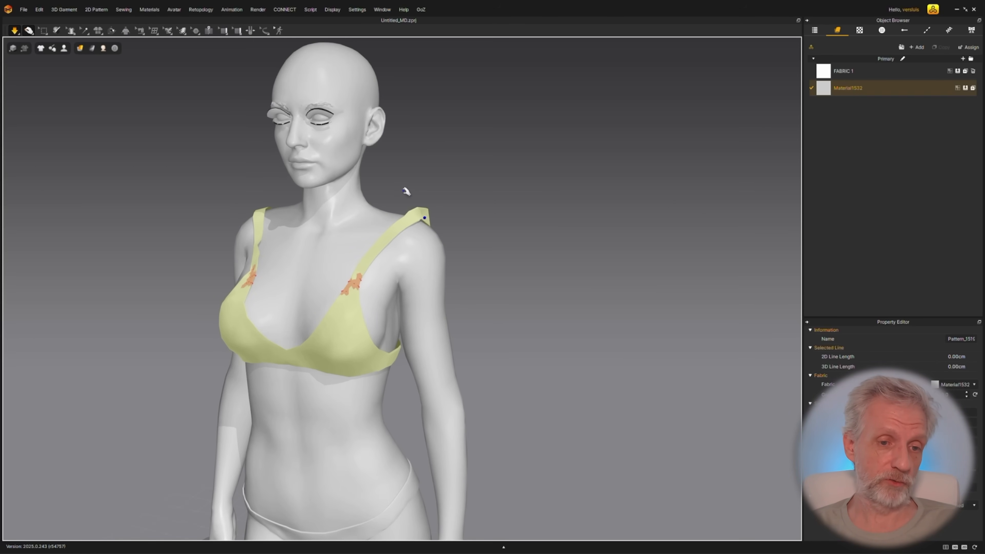
pyautogui.moveTo(425, 220); pyautogui.dragTo(418, 279, button='right')
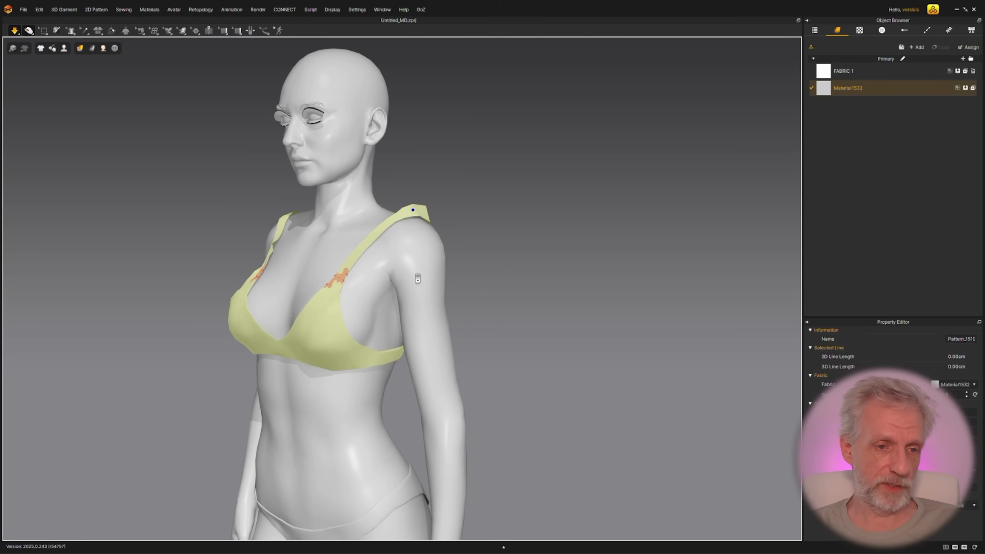
pyautogui.scroll(3, 417, 279)
pyautogui.scroll(1, 417, 279)
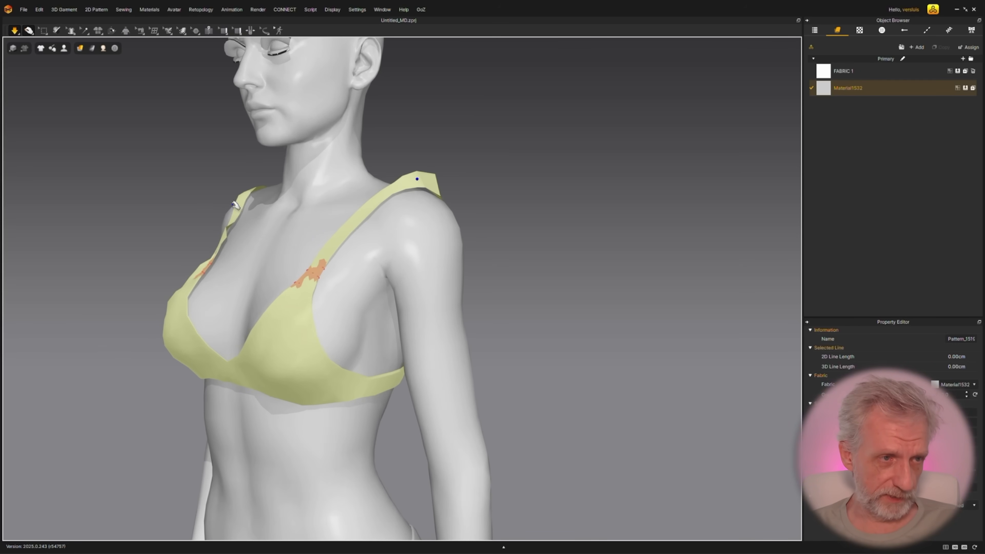
pyautogui.press('space')
# Step: Select the avatar's arm mesh and set its skin offset to 0.0 mm
pyautogui.moveTo(144, 186); pyautogui.dragTo(260, 238, button='right')
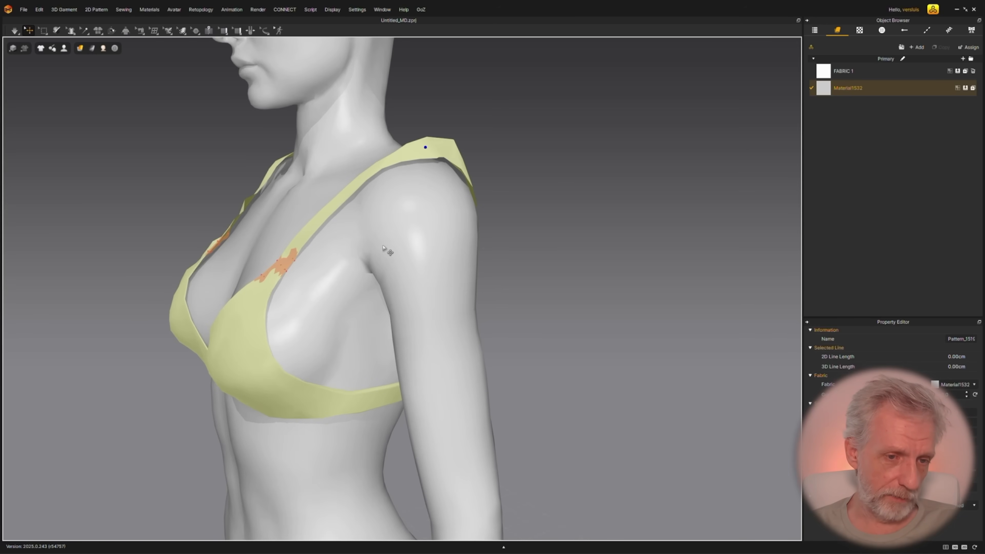
pyautogui.click(421, 229)
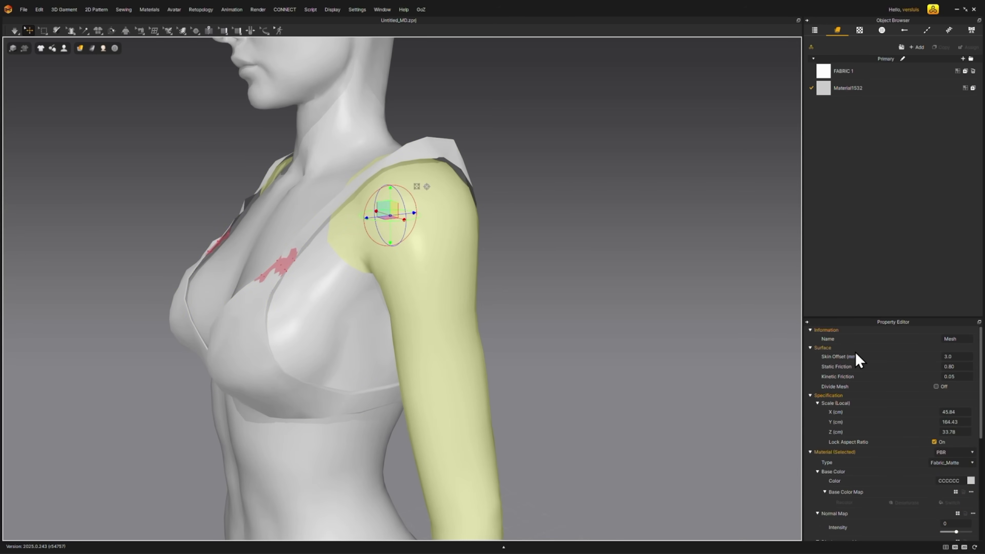
pyautogui.click(960, 357)
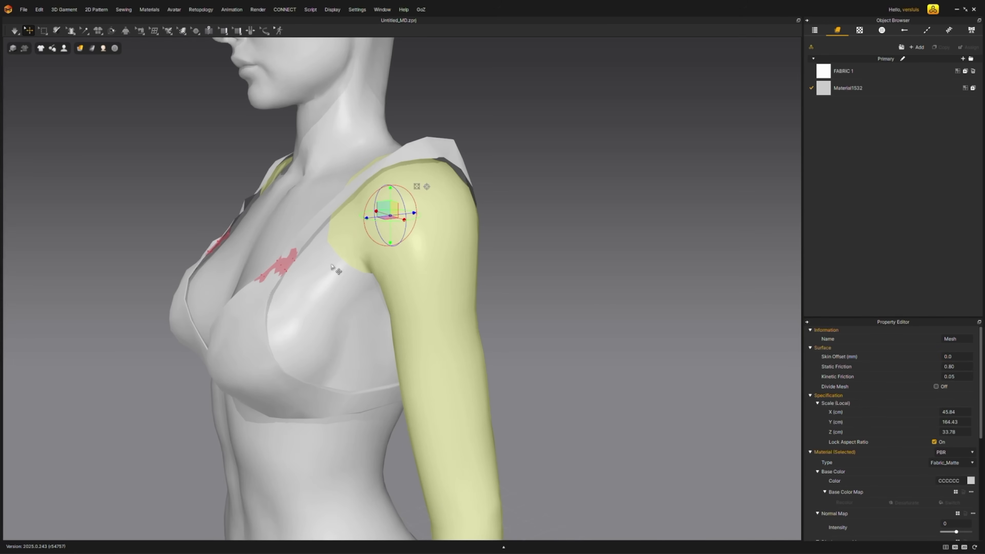
# Step: Restart the simulation and pull the avatar's left strap inward so it lies flat over the shoulder
pyautogui.press('space')
pyautogui.moveTo(292, 226)
pyautogui.mouseDown(button='right')
pyautogui.moveTo(329, 248)
pyautogui.moveTo(309, 229)
pyautogui.mouseUp(button='right')
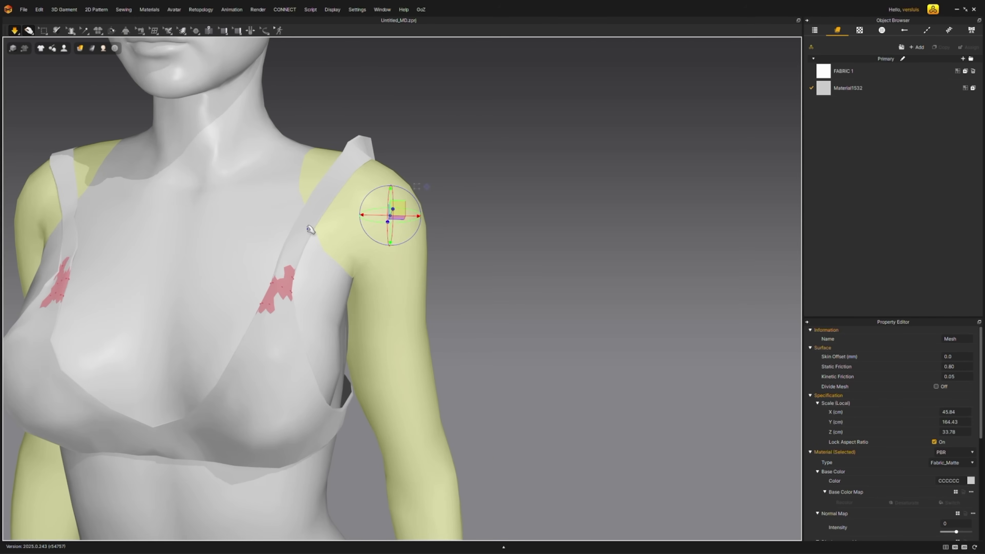
pyautogui.moveTo(309, 229); pyautogui.dragTo(365, 232, button='middle')
pyautogui.moveTo(254, 175)
pyautogui.mouseDown(button='right')
pyautogui.moveTo(319, 165)
pyautogui.moveTo(296, 176)
pyautogui.moveTo(224, 175)
pyautogui.moveTo(263, 173)
pyautogui.mouseUp(button='right')
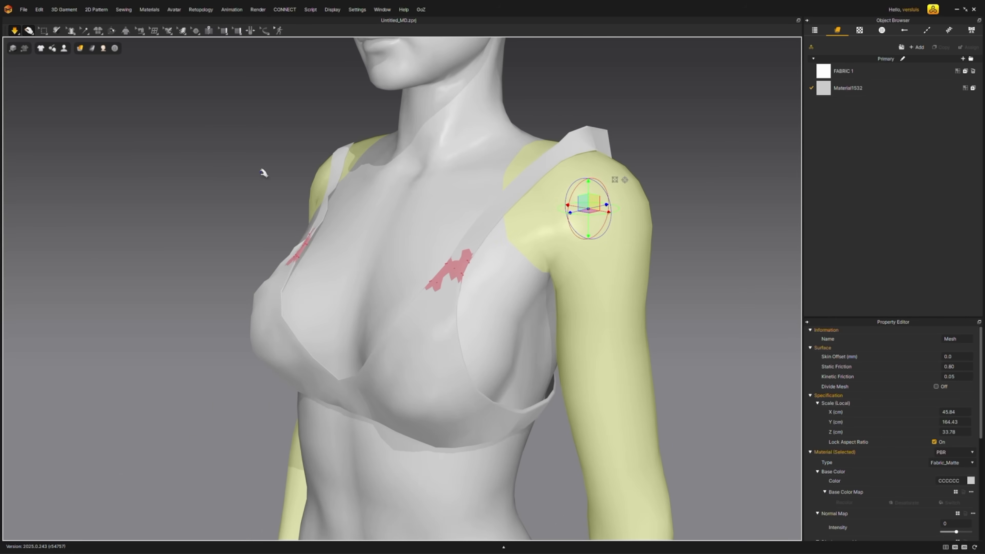
pyautogui.moveTo(391, 199); pyautogui.dragTo(426, 191, button='right')
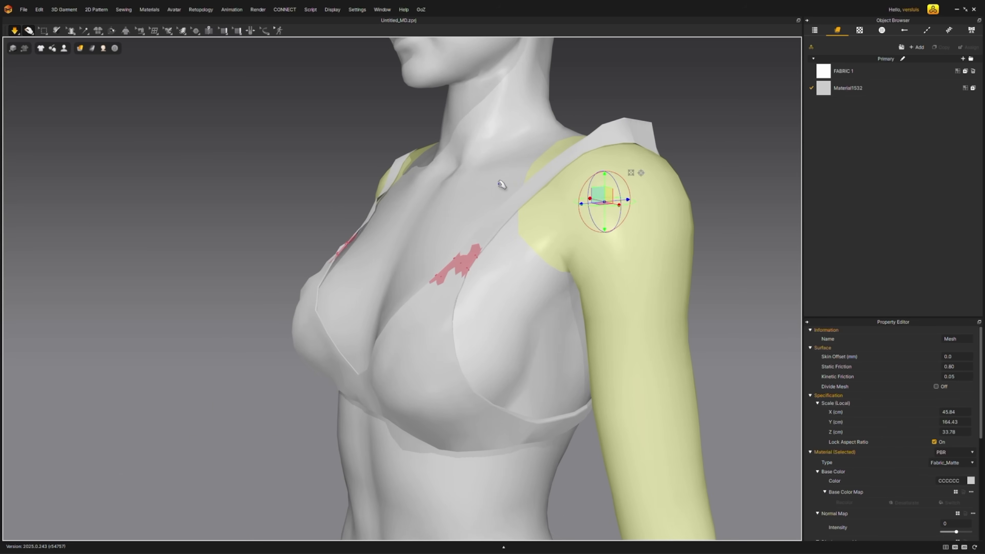
pyautogui.moveTo(502, 185); pyautogui.dragTo(639, 161, button='right')
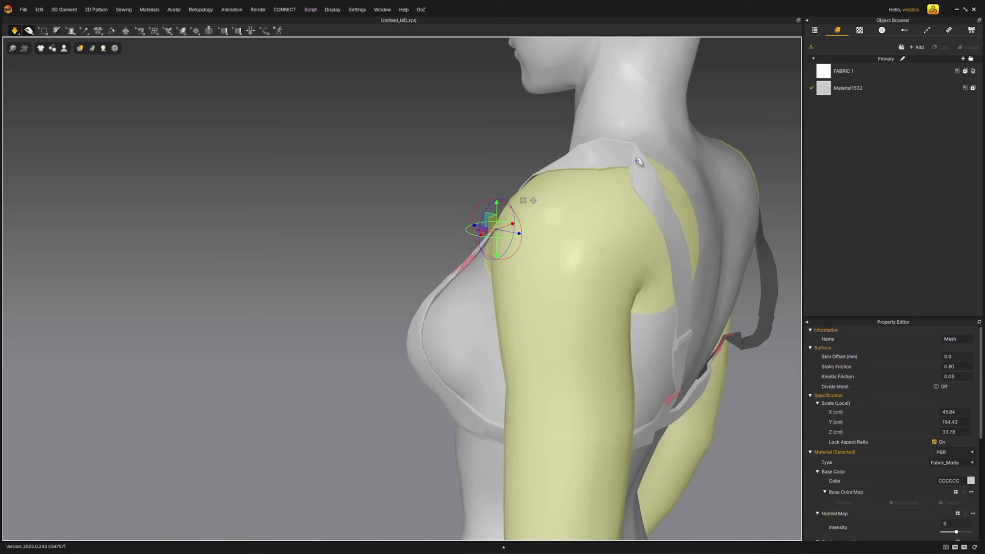
pyautogui.moveTo(639, 161); pyautogui.dragTo(606, 172)
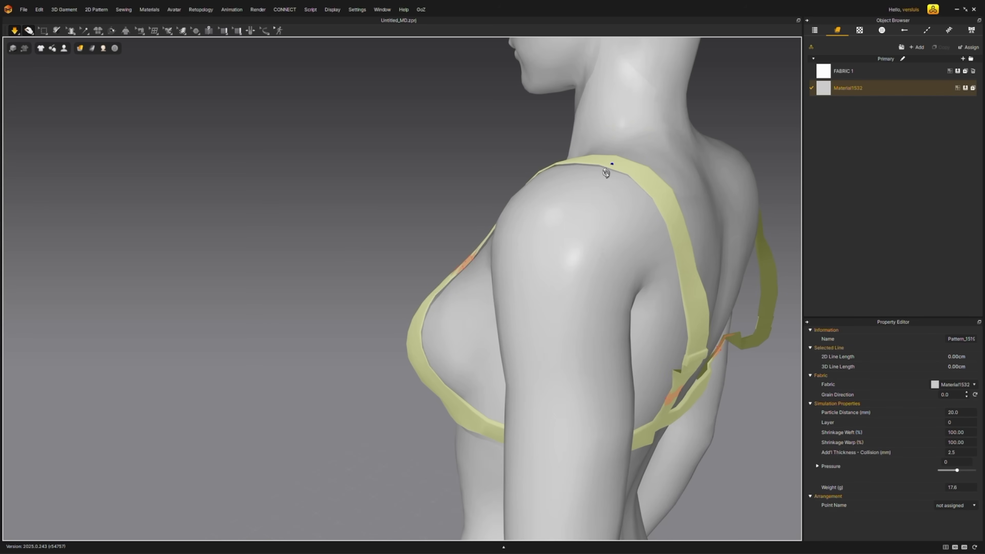
pyautogui.moveTo(606, 173); pyautogui.dragTo(661, 165, button='right')
pyautogui.scroll(-3, 661, 165)
pyautogui.moveTo(525, 203); pyautogui.dragTo(567, 203, button='right')
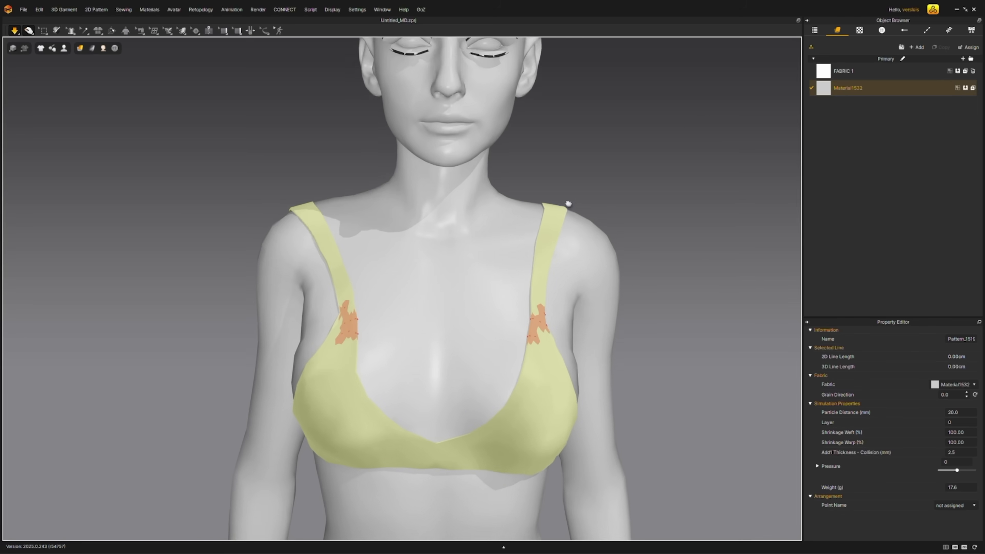
# Step: Pull the avatar's right strap off the shoulder onto the upper arm, stop the simulation and check the drape
pyautogui.scroll(2, 568, 202)
pyautogui.moveTo(378, 205); pyautogui.dragTo(310, 251)
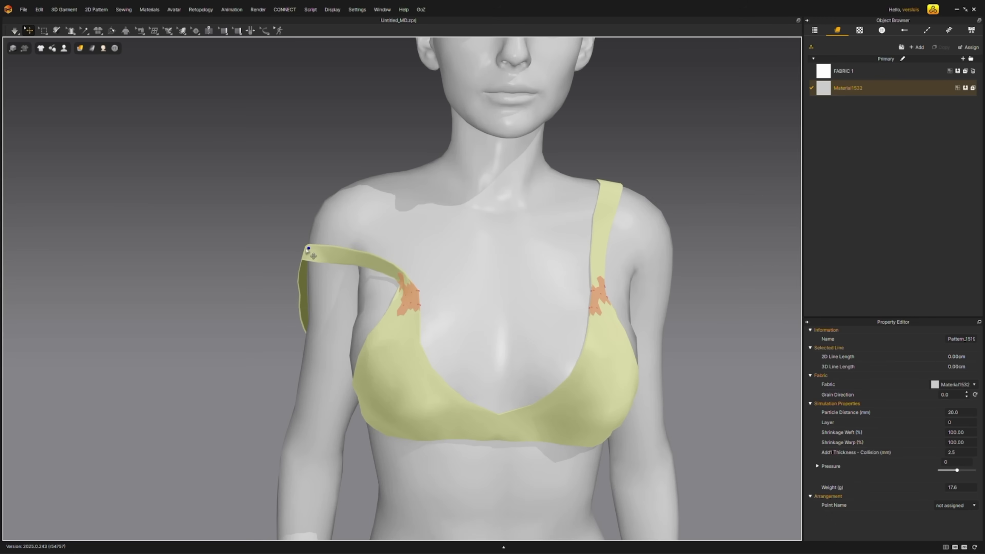
pyautogui.moveTo(319, 271); pyautogui.dragTo(287, 261, button='right')
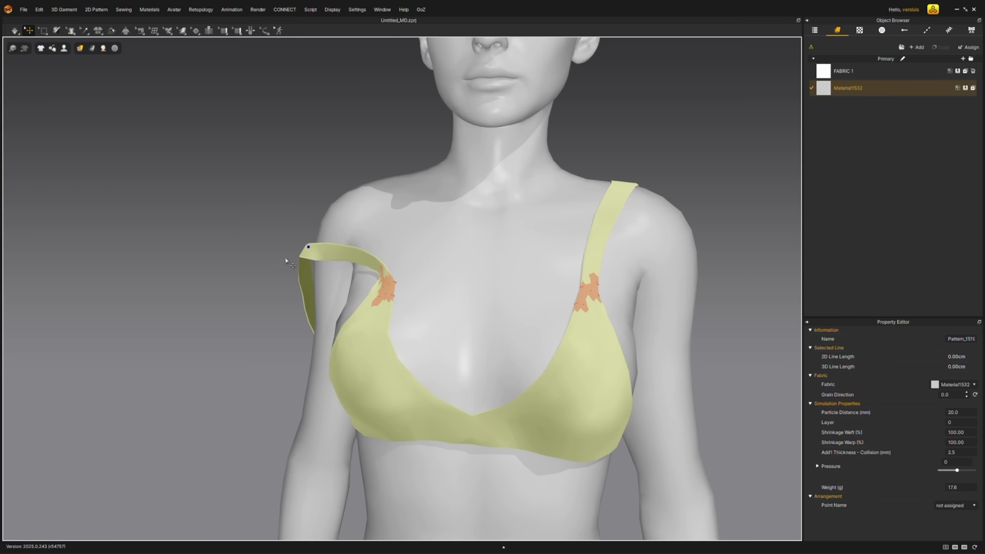
pyautogui.scroll(-3, 286, 262)
pyautogui.moveTo(302, 268); pyautogui.dragTo(265, 238, button='middle')
pyautogui.moveTo(298, 237); pyautogui.dragTo(264, 232, button='right')
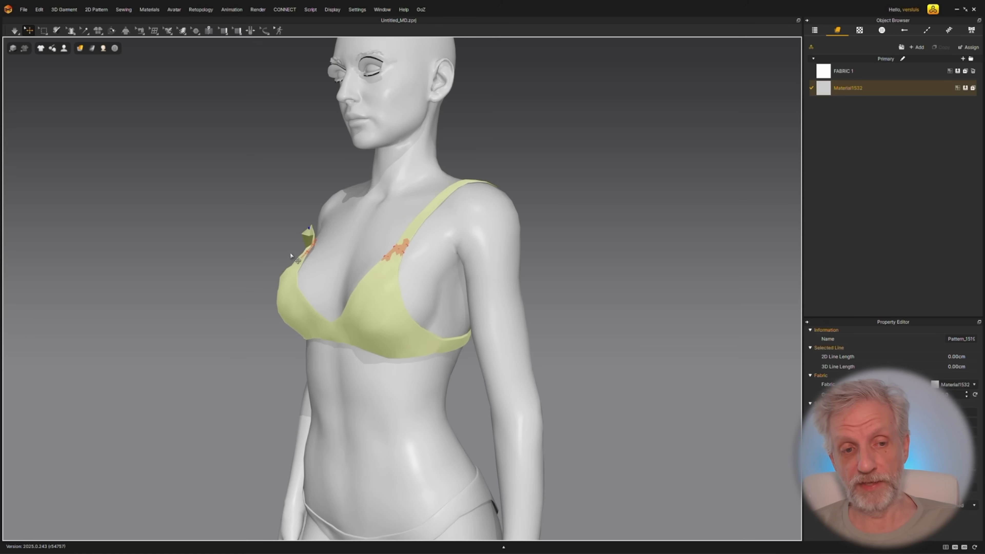
pyautogui.moveTo(293, 259); pyautogui.dragTo(292, 320, button='middle')
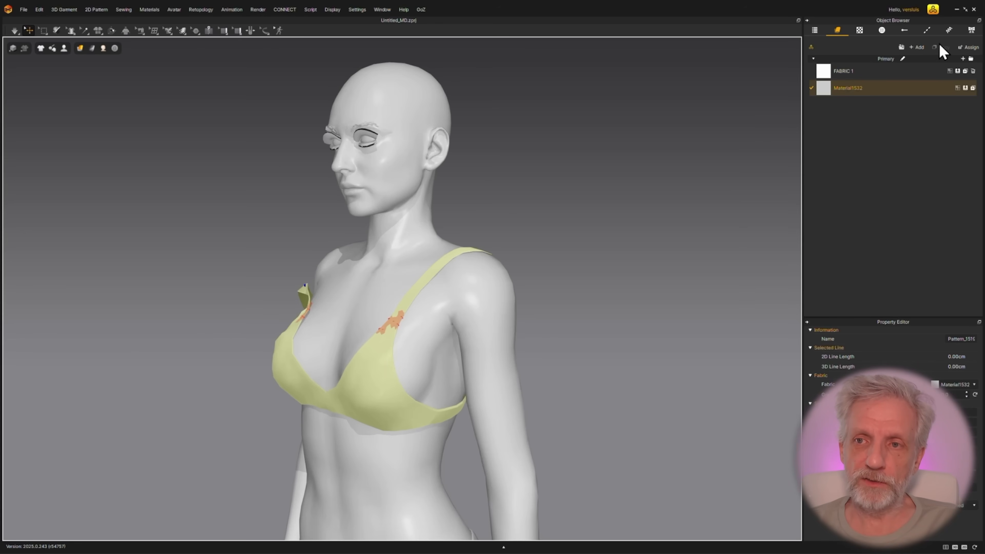
# Step: Switch to Daz Studio and delete the four Shophia Wedding hair items: Hair Cap, Front Strands, Hair Base and Curls
pyautogui.click(958, 11)
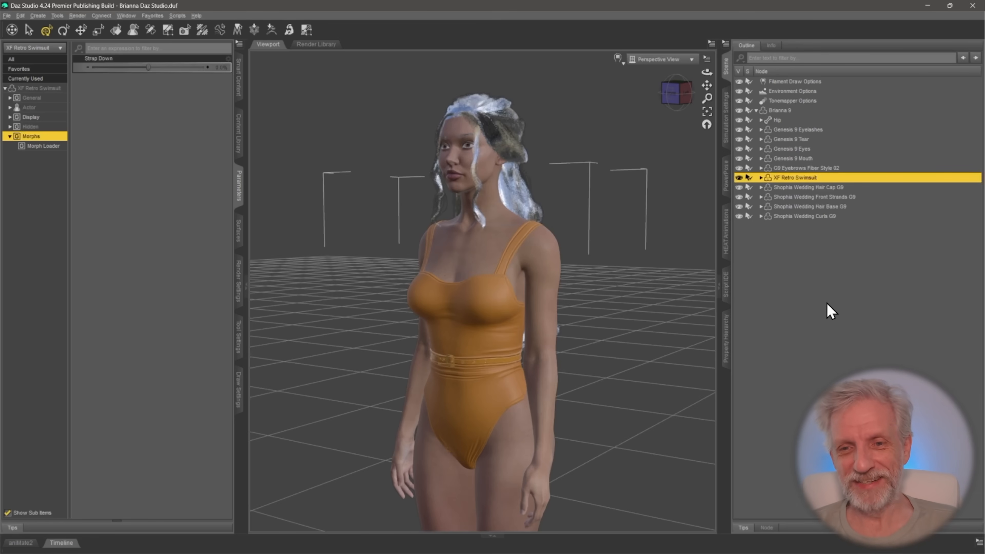
pyautogui.click(826, 188)
pyautogui.keyDown('shift'); pyautogui.click(821, 218); pyautogui.keyUp('shift')
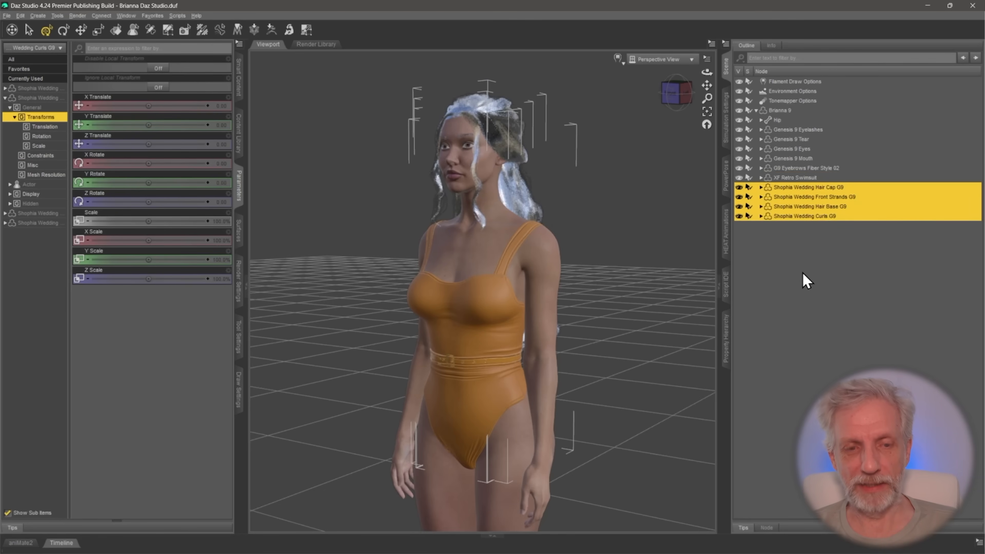
pyautogui.press('Delete')
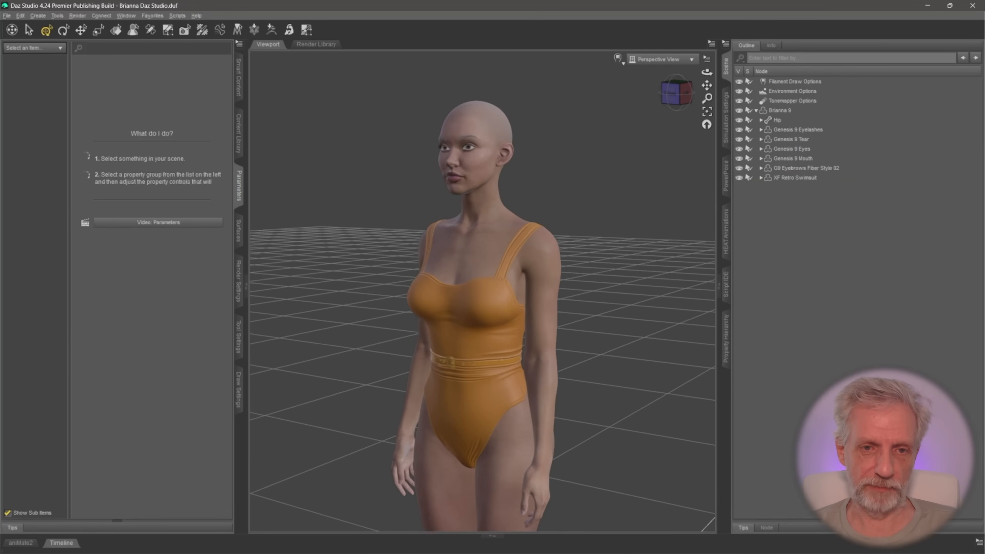
# Step: Export the Brianna 9 figure as a Blender file named Brianna 4 in the Test folder, using the Skeletal Mesh asset type
pyautogui.click(783, 111)
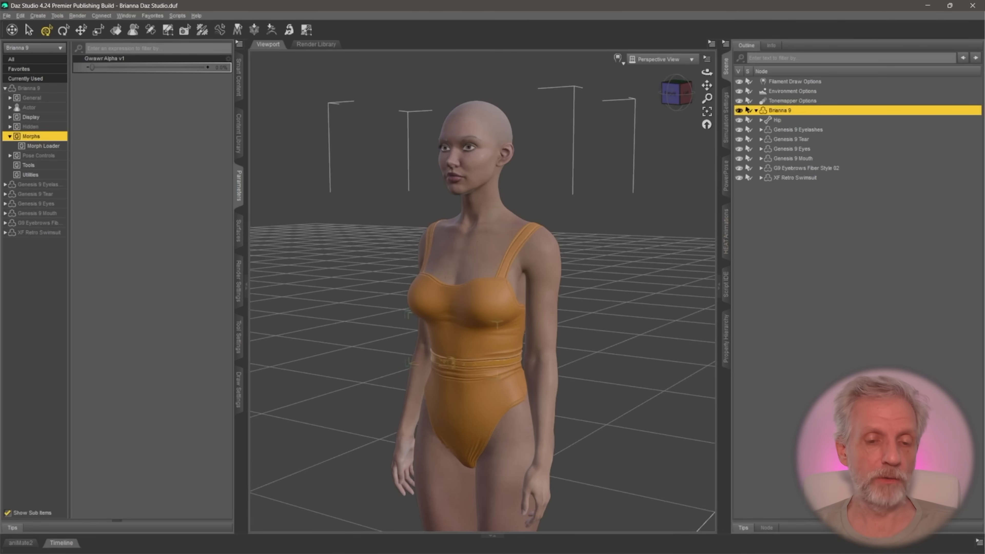
pyautogui.moveTo(461, 352); pyautogui.dragTo(502, 354, button='middle')
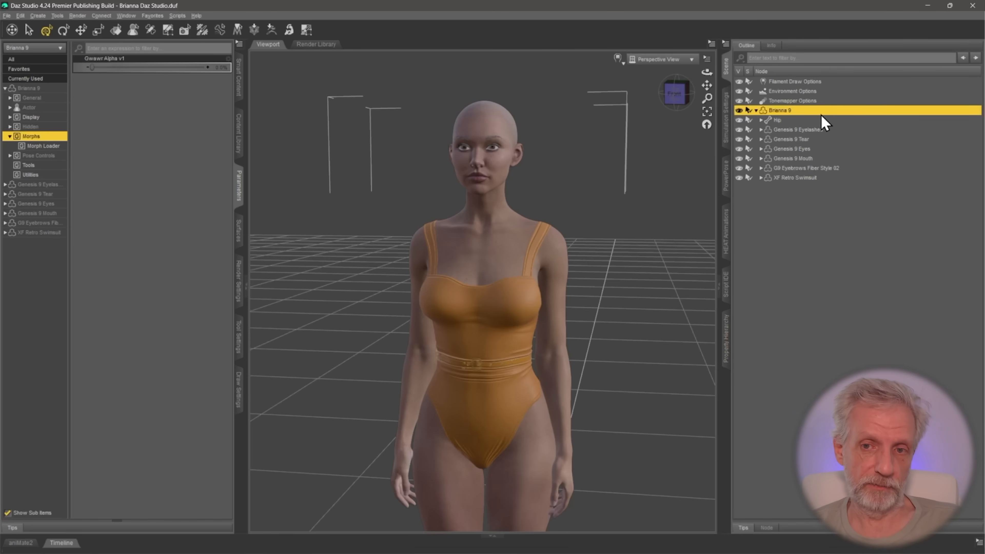
pyautogui.click(6, 15)
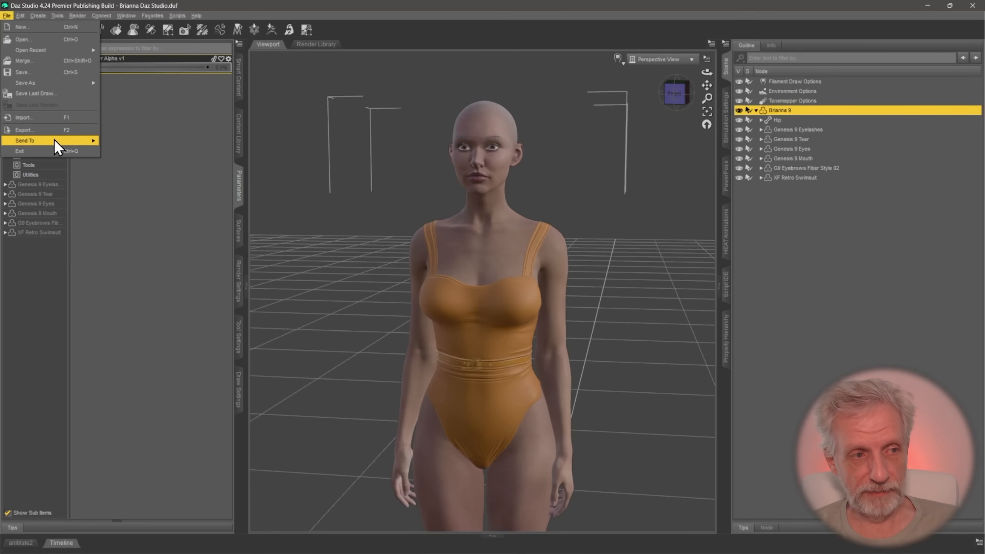
pyautogui.moveTo(55, 141)
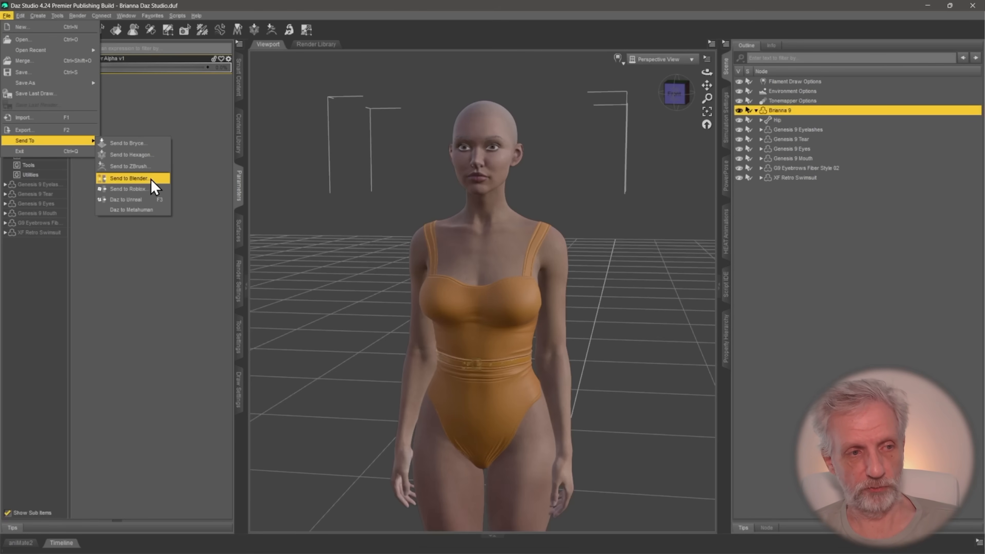
pyautogui.click(41, 129)
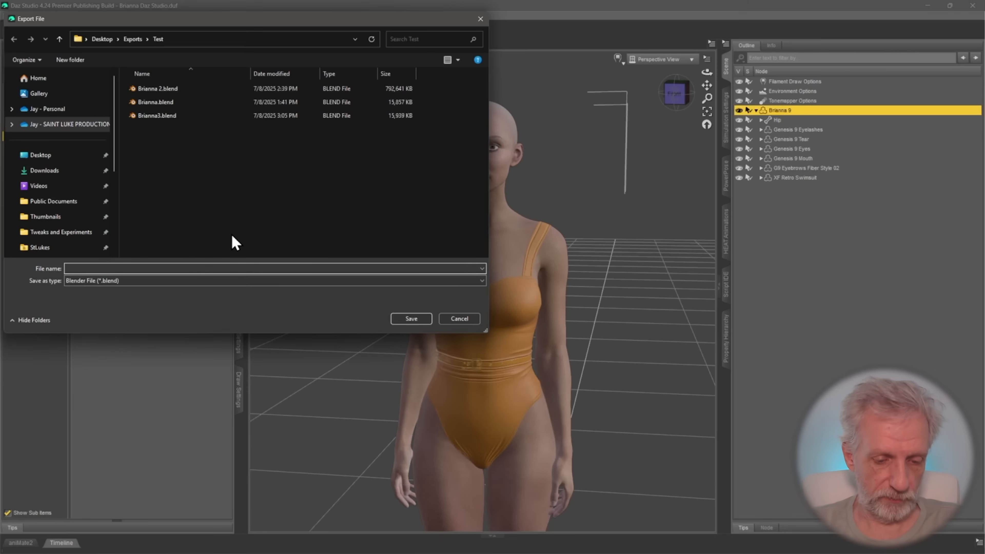
pyautogui.write('Brianna 4')
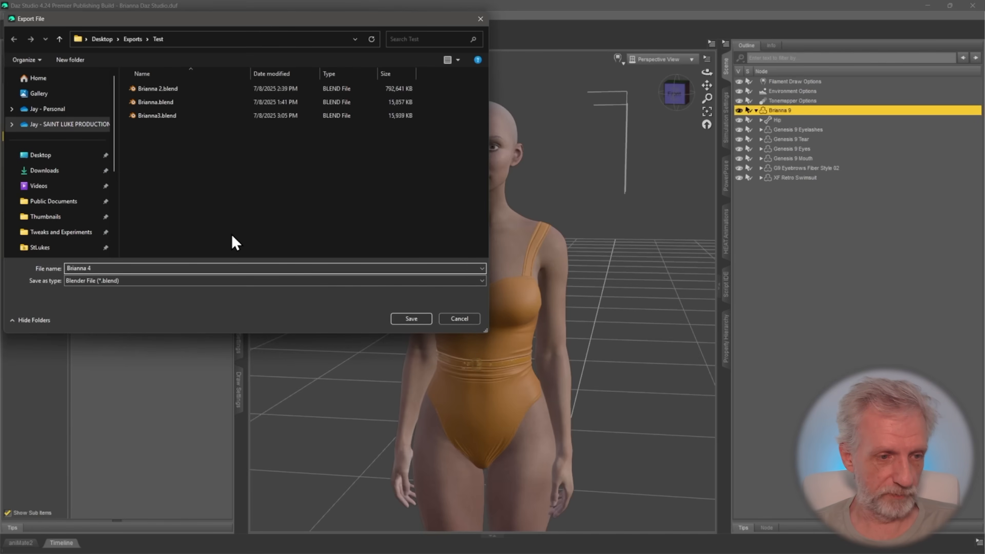
pyautogui.click(187, 280)
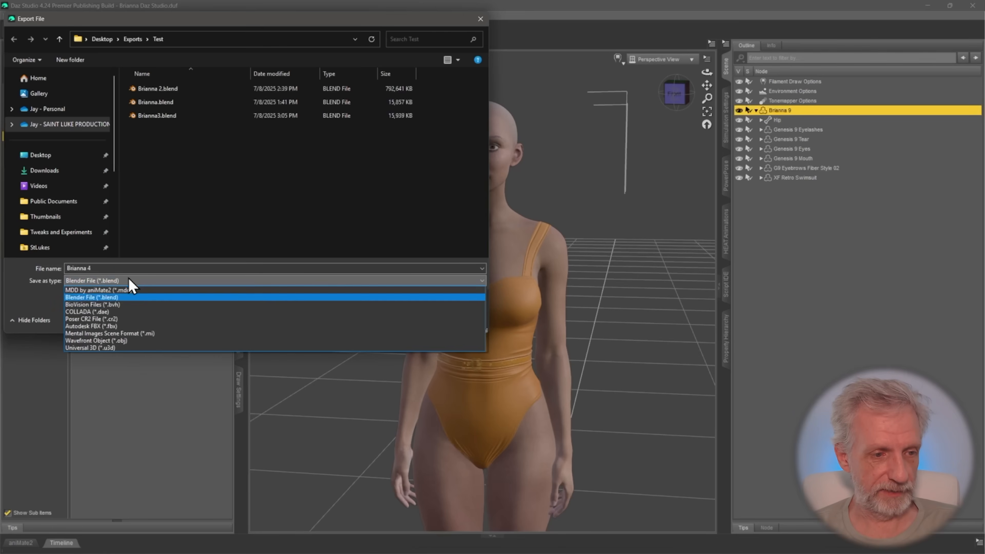
pyautogui.click(128, 298)
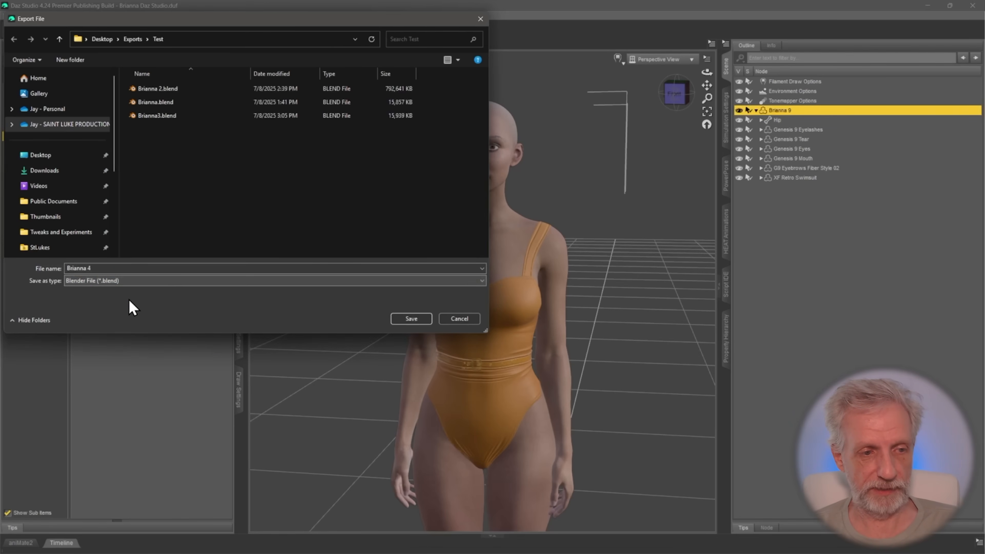
pyautogui.click(411, 319)
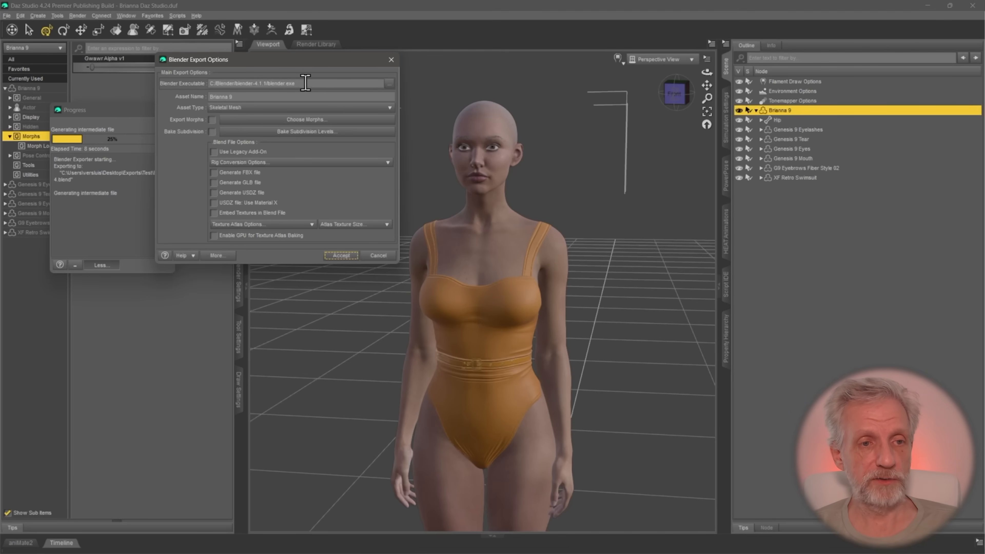
pyautogui.click(341, 255)
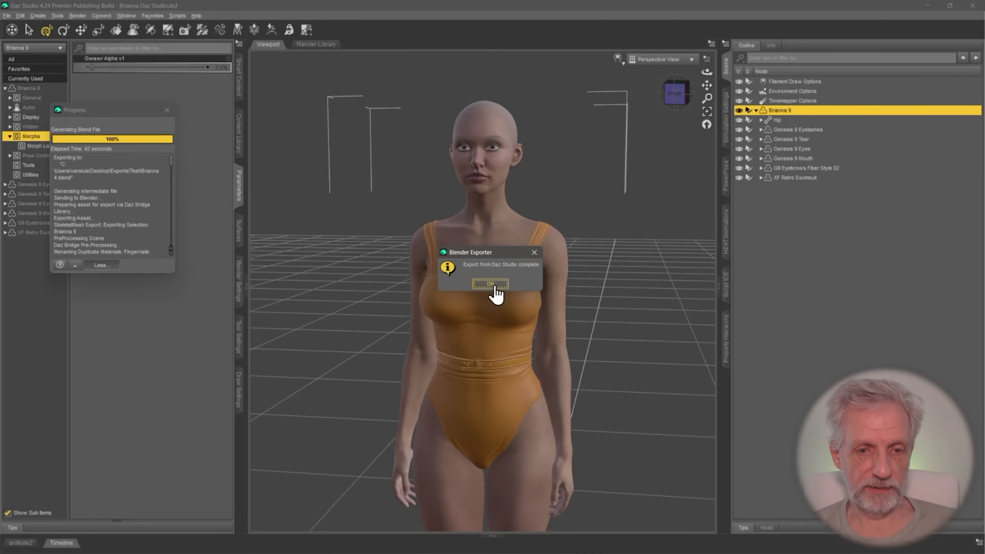
pyautogui.click(495, 291)
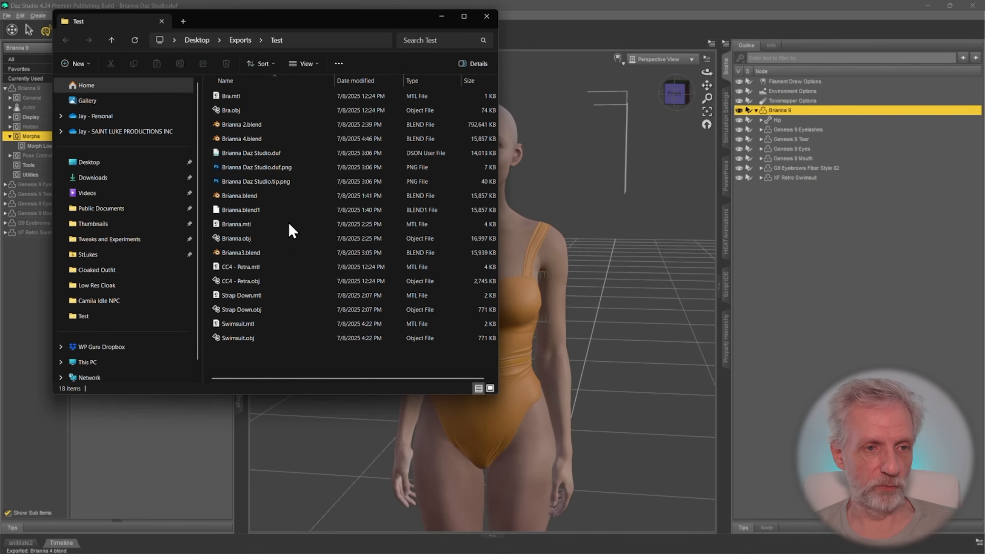
# Step: Switch to Blender and open Brianna 4.blend from the Test folder without saving the changes to Brianna3.blend
pyautogui.click(341, 40)
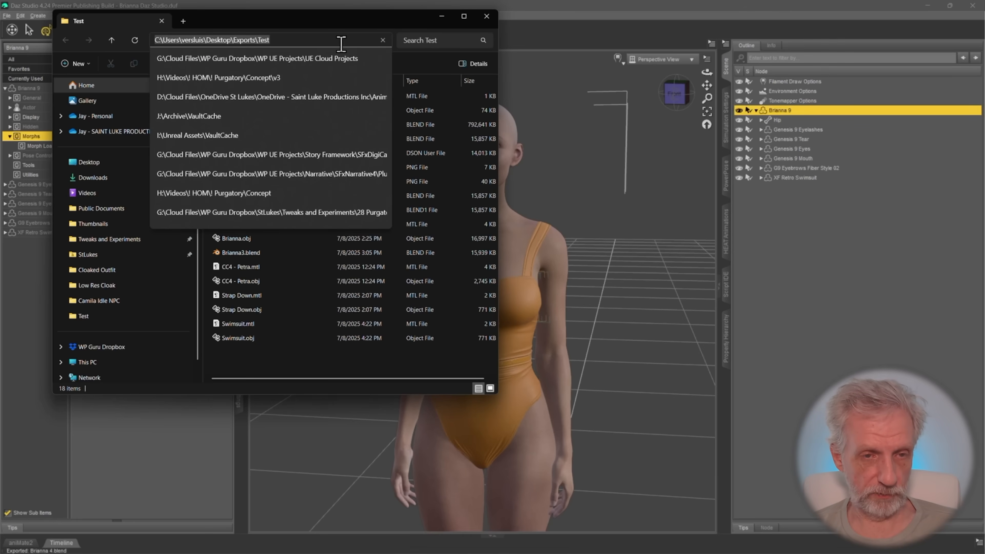
pyautogui.click(481, 21)
pyautogui.hotkey('alt', 'Tab')
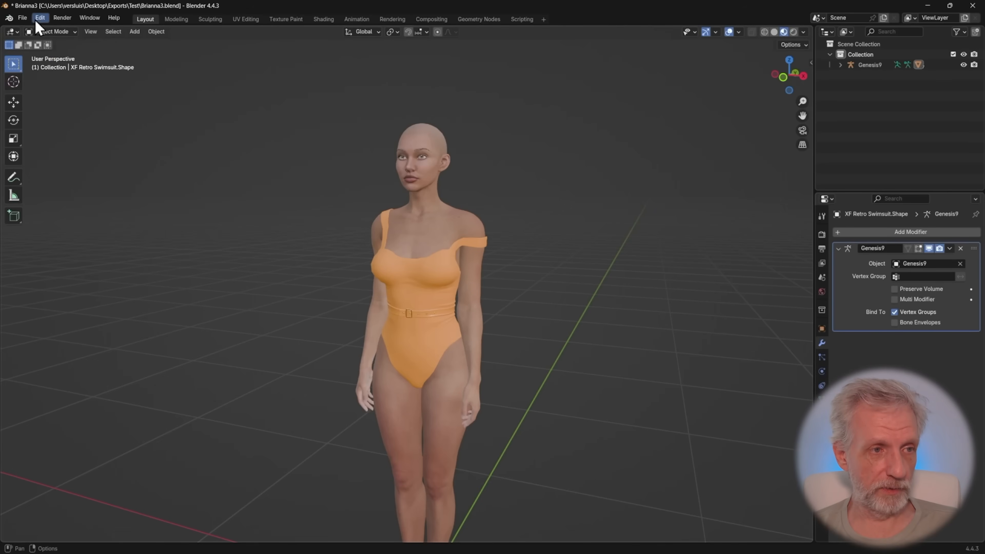
pyautogui.click(23, 17)
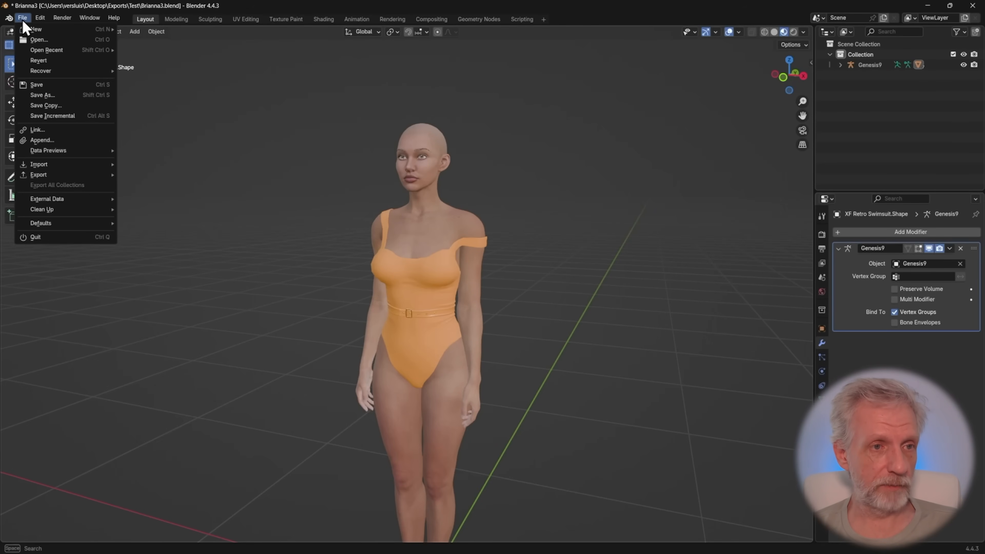
pyautogui.click(44, 40)
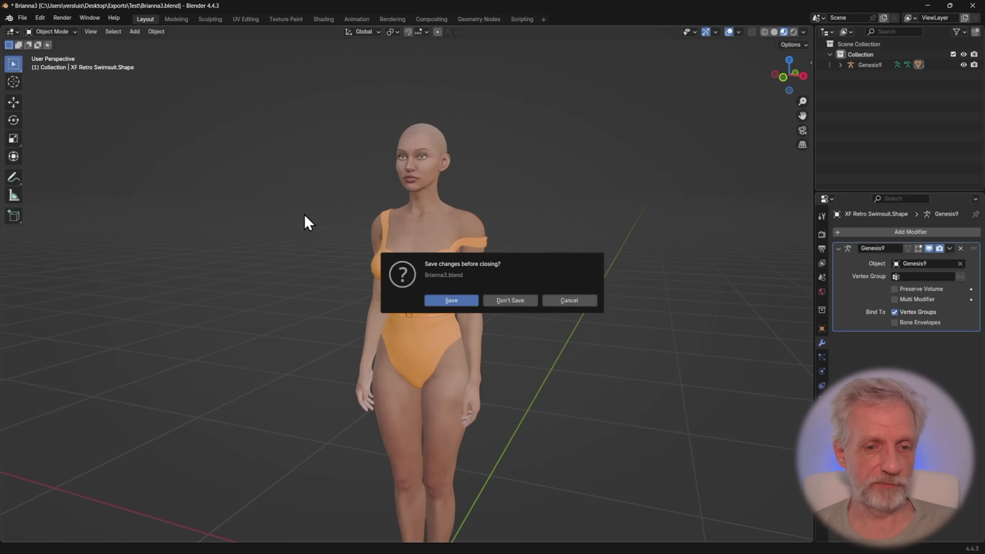
pyautogui.click(502, 305)
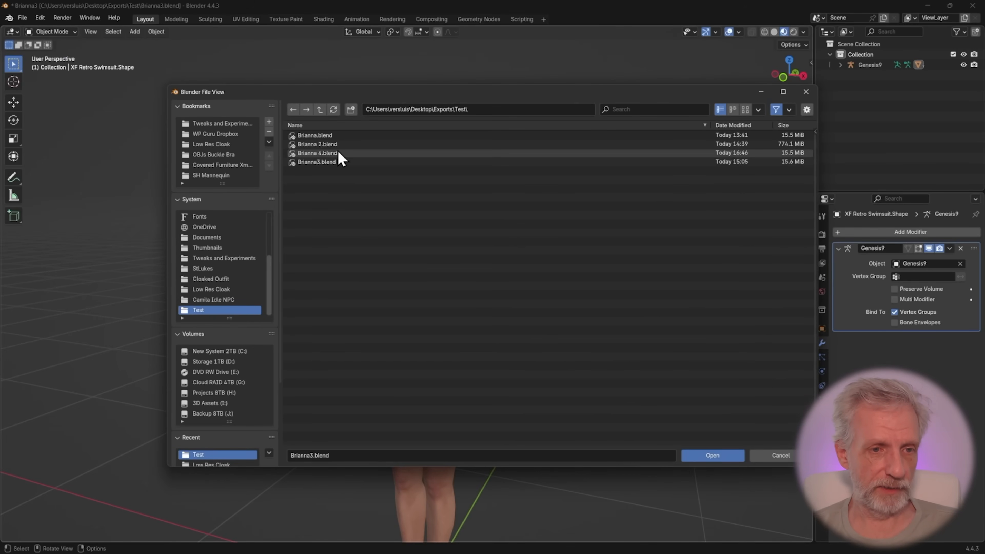
pyautogui.click(355, 154)
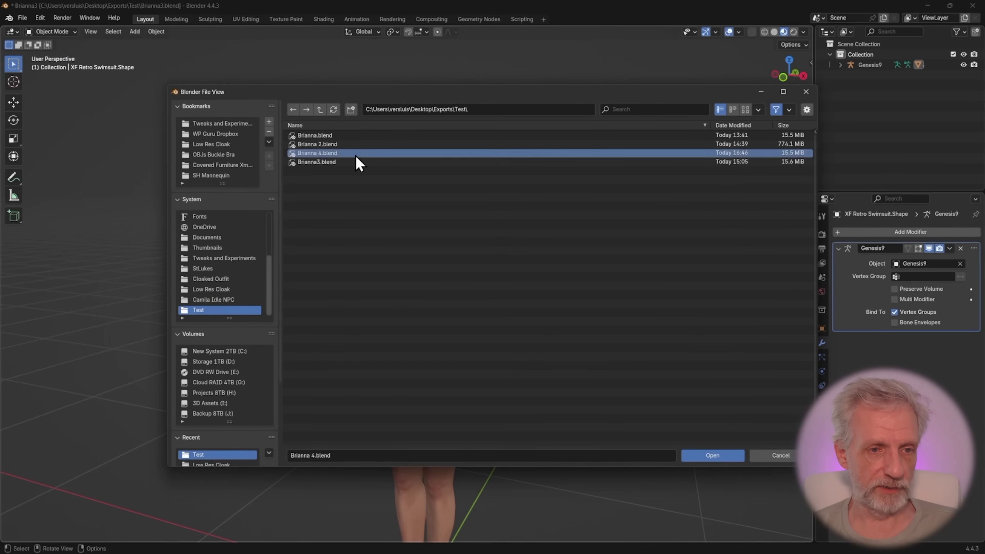
pyautogui.click(724, 459)
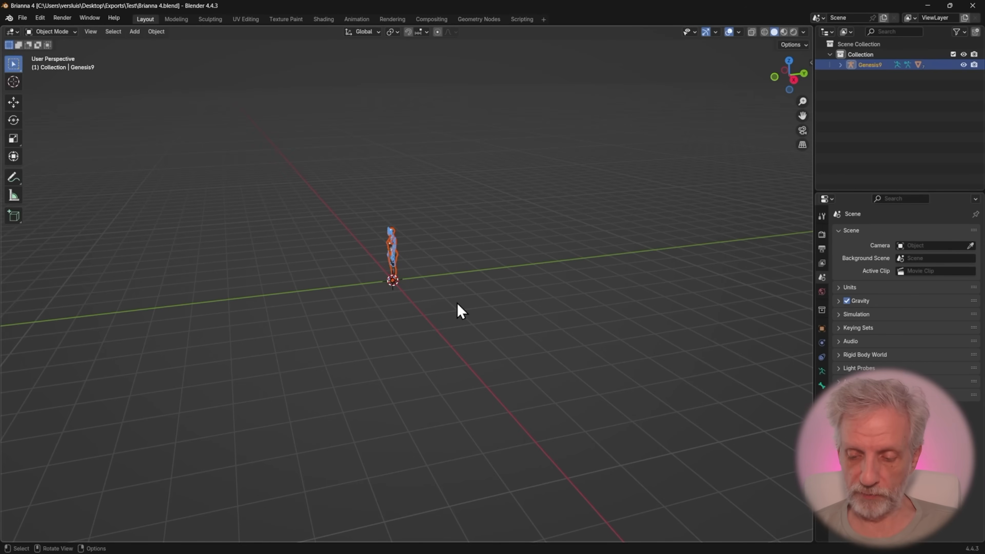
# Step: Frame the imported figure, hide its bones in the viewport overlays and set the viewport to Material Preview shading
pyautogui.press('KP_Decimal')
pyautogui.moveTo(418, 260); pyautogui.dragTo(545, 243, button='middle')
pyautogui.click(738, 32)
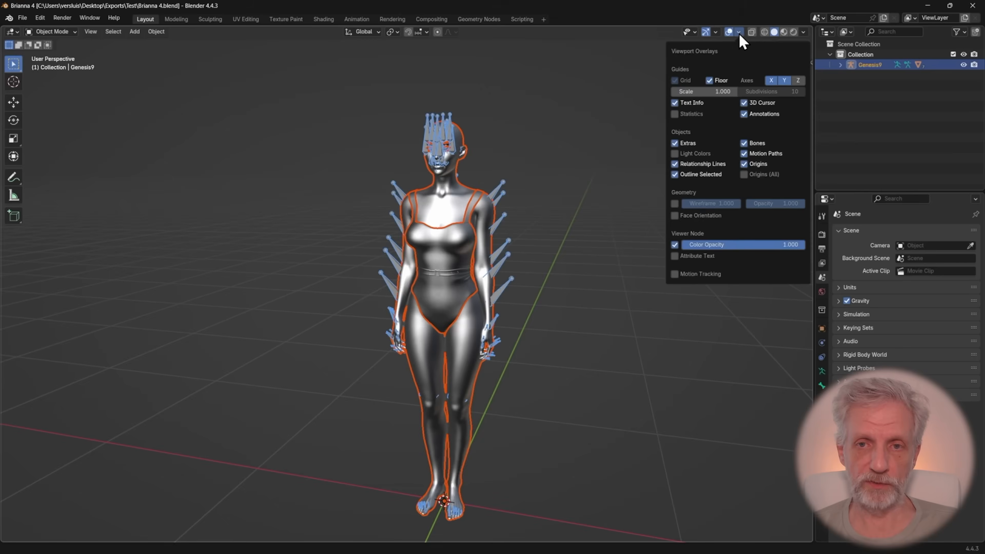
pyautogui.click(743, 144)
pyautogui.click(518, 244)
pyautogui.scroll(4, 530, 194)
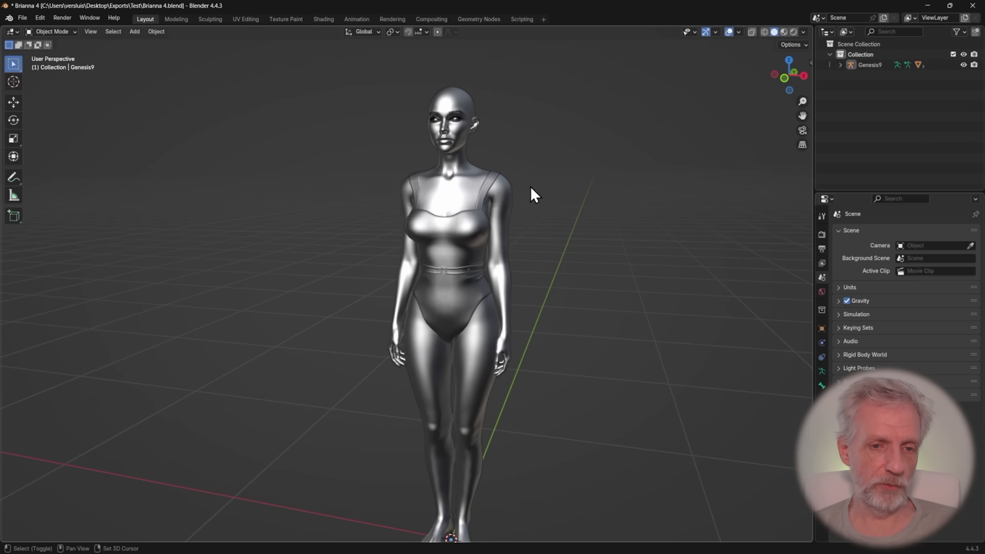
pyautogui.scroll(3, 492, 268)
pyautogui.moveTo(515, 248); pyautogui.dragTo(497, 245, button='middle')
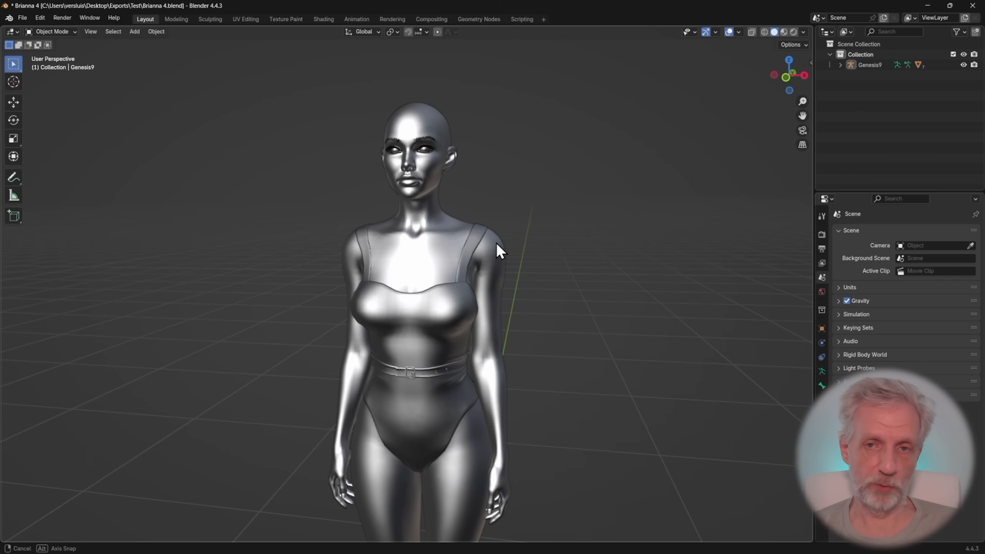
pyautogui.click(783, 32)
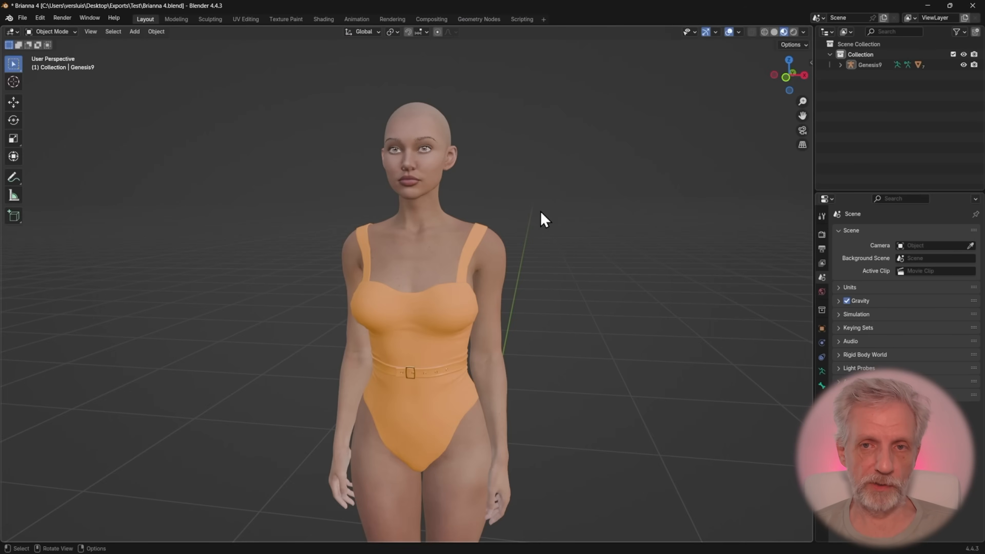
# Step: Select the XF Retro Swimsuit mesh and set up a front orthographic view of the figure's upper body
pyautogui.click(438, 327)
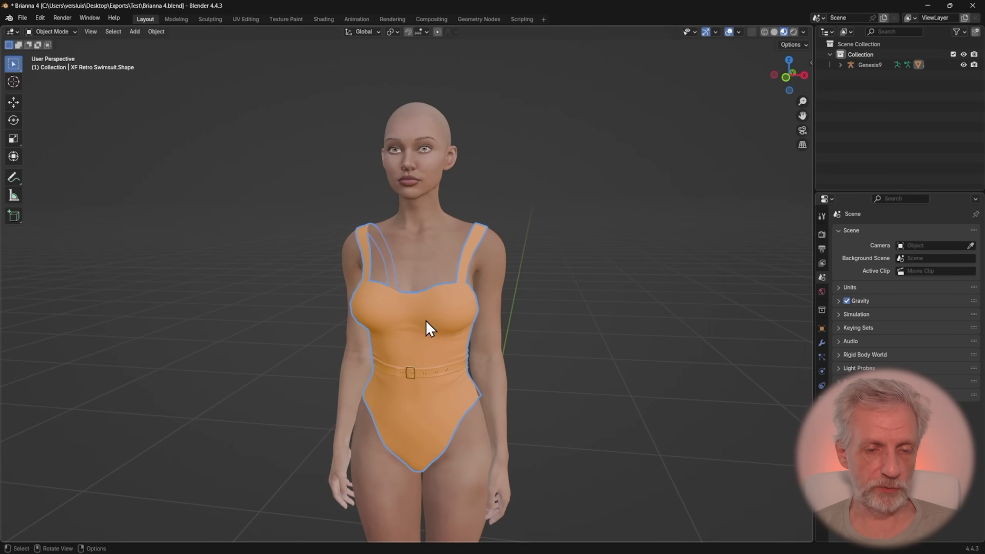
pyautogui.moveTo(424, 325); pyautogui.dragTo(405, 313, button='middle')
pyautogui.press('KP_1')
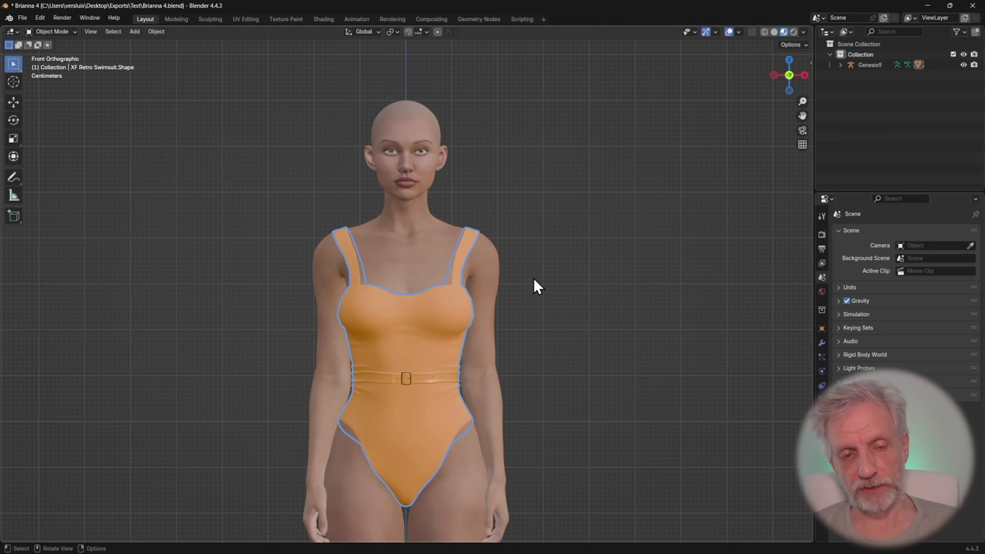
pyautogui.moveTo(515, 282); pyautogui.dragTo(498, 305, button='middle')
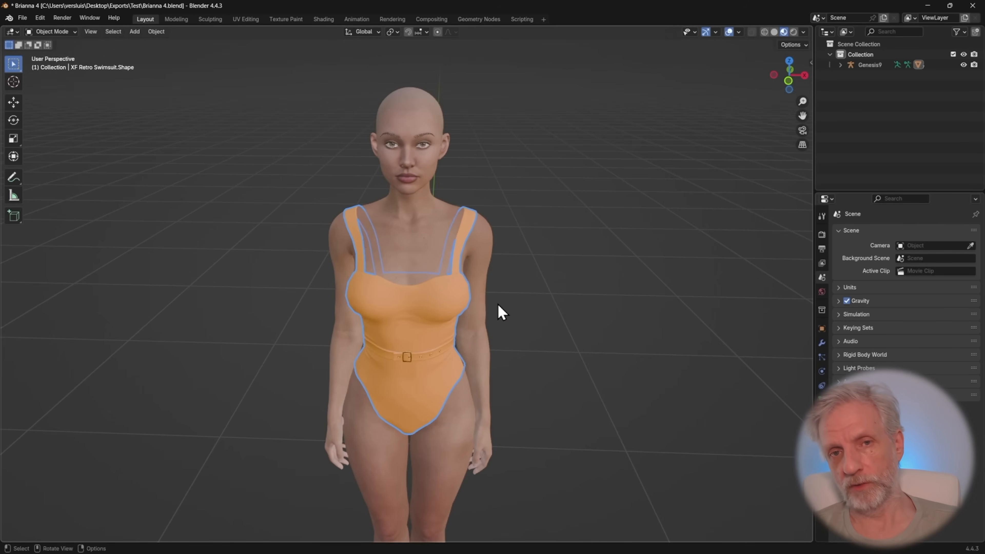
pyautogui.press('KP_1')
pyautogui.scroll(3, 499, 310)
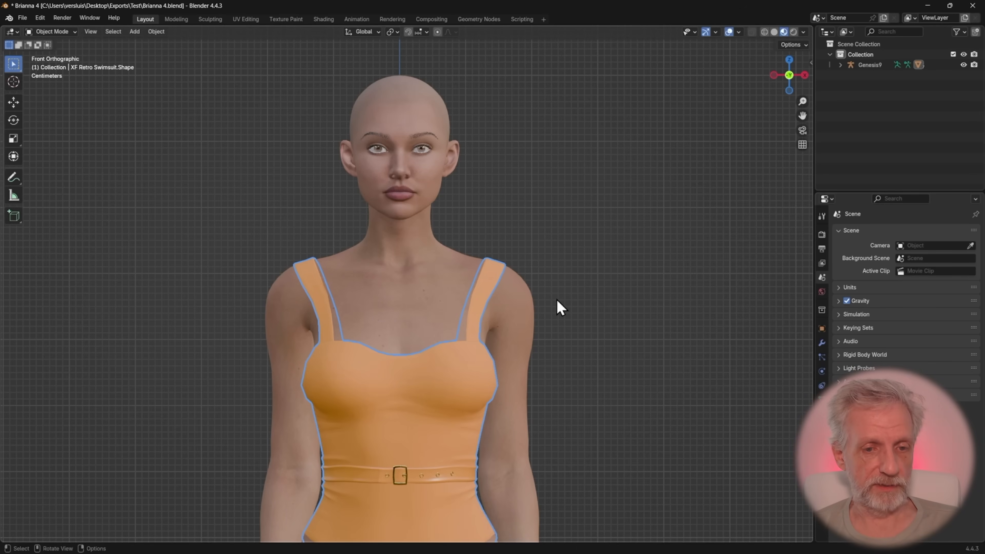
# Step: Compare the swimsuit in Object and Edit Mode, ending in Edit Mode with all its vertices deselected
pyautogui.press('Tab')
pyautogui.press('Tab')
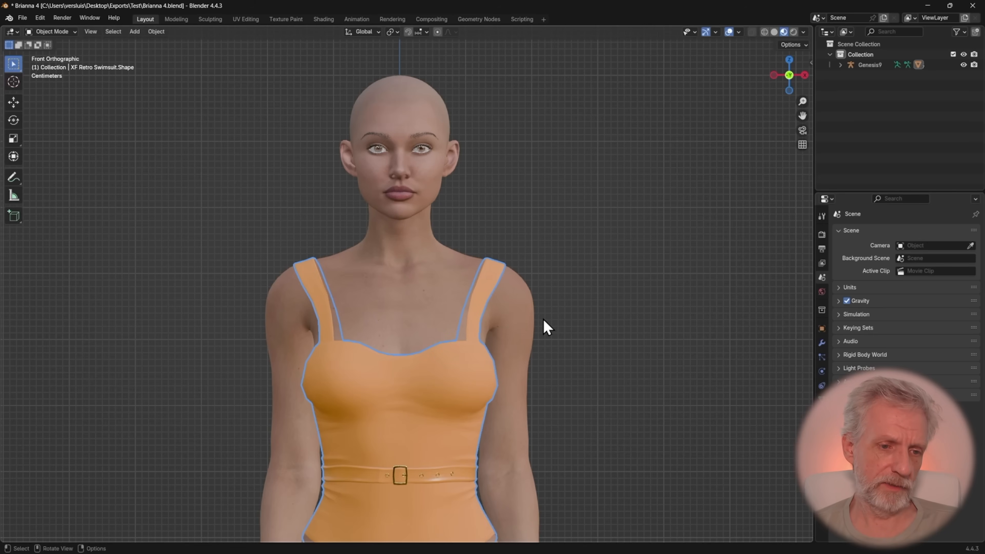
pyautogui.press('Tab')
pyautogui.press('Tab')
pyautogui.press('Tab')
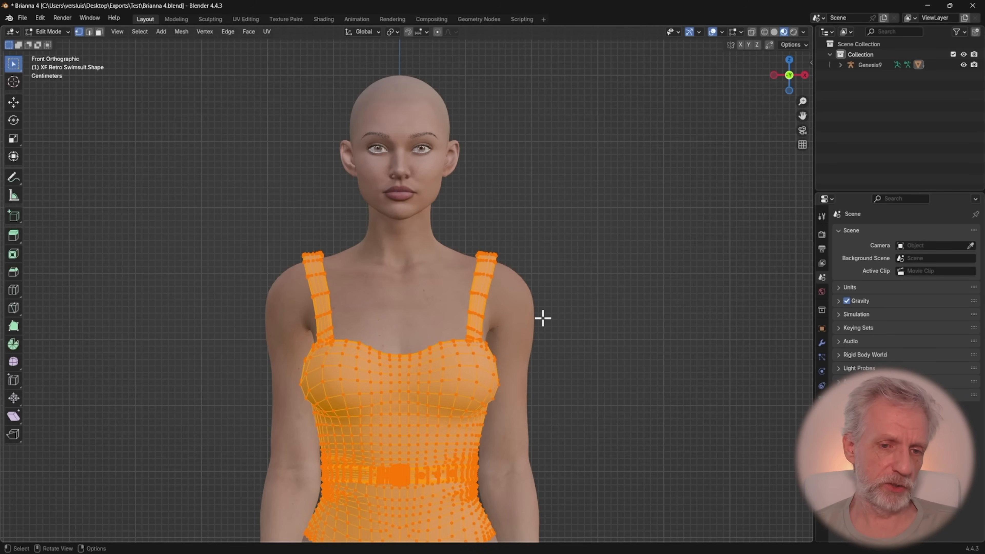
pyautogui.press('Tab')
pyautogui.press('Tab')
pyautogui.press('Tab')
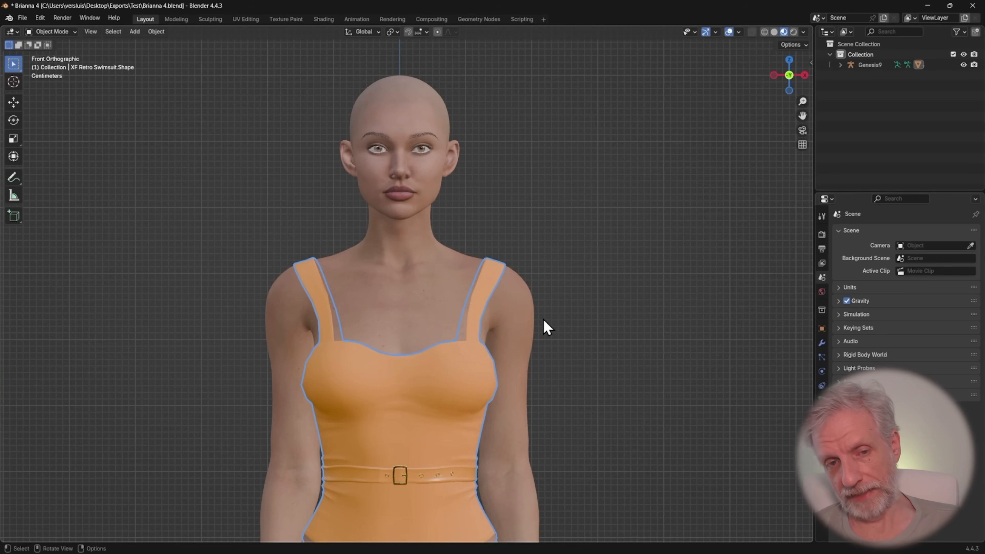
pyautogui.press('Tab')
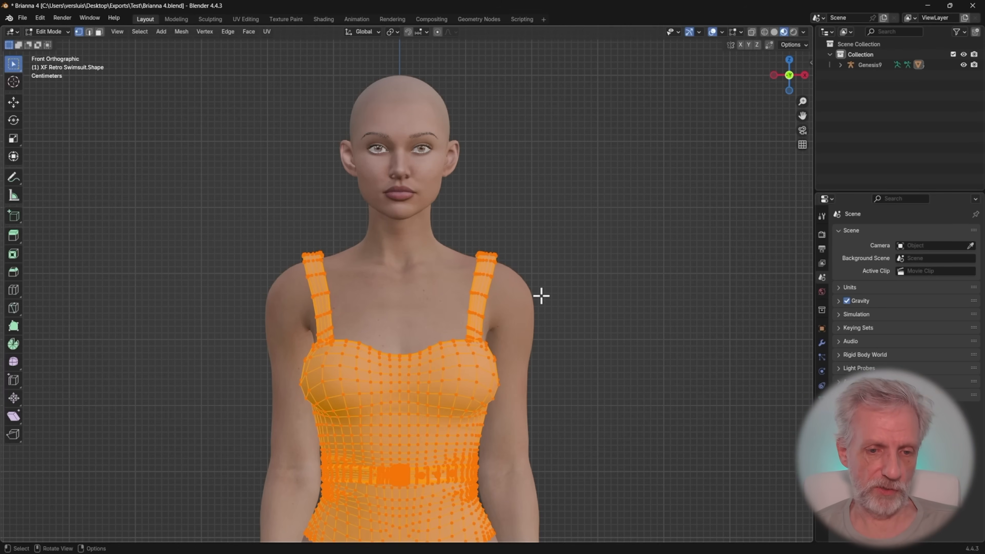
pyautogui.hotkey('alt', 'a')
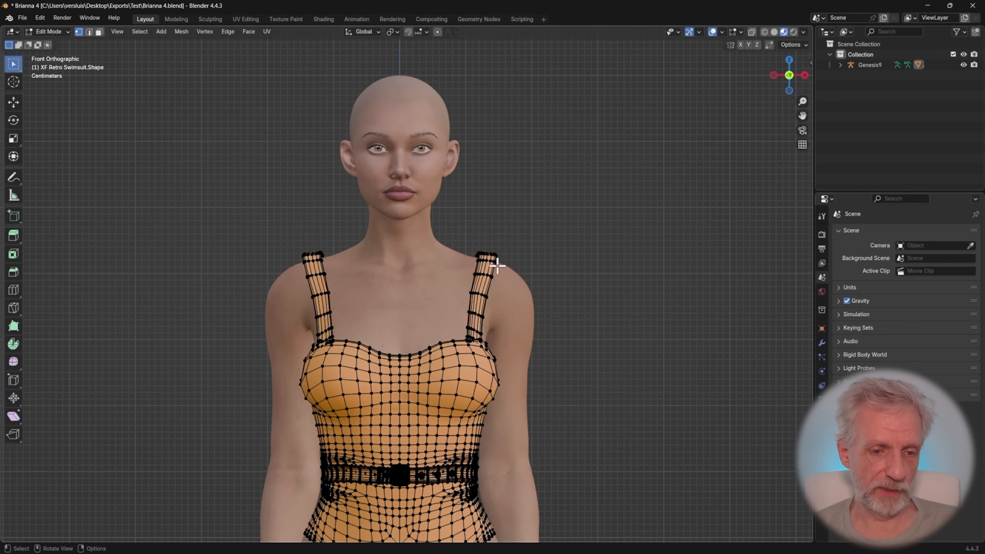
# Step: Enable X-ray and box-select the front and back vertices of the upper strap on the figure's left shoulder
pyautogui.hotkey('alt', 'z')
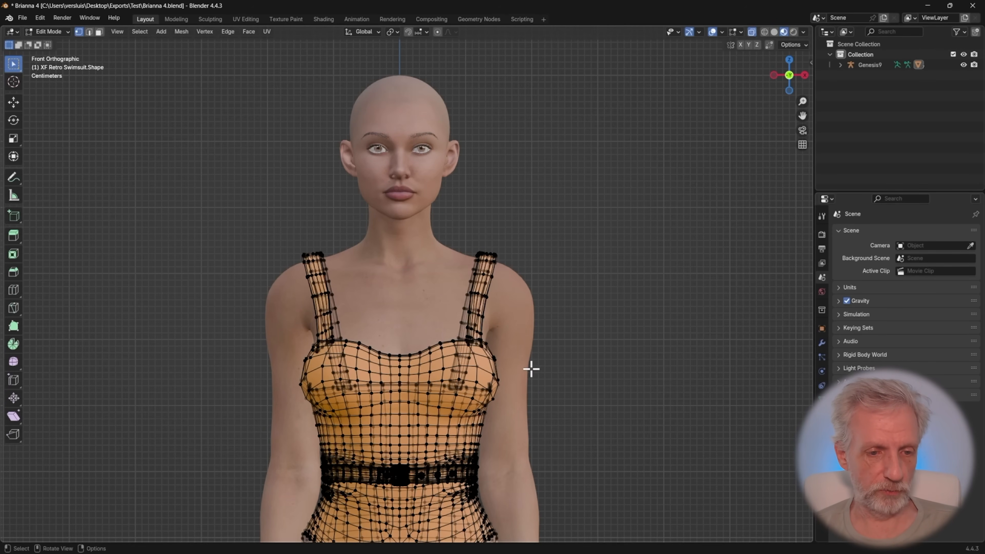
pyautogui.hotkey('alt', 'z')
pyautogui.hotkey('alt', 'z')
pyautogui.hotkey('alt', 'z')
pyautogui.hotkey('alt', 'z')
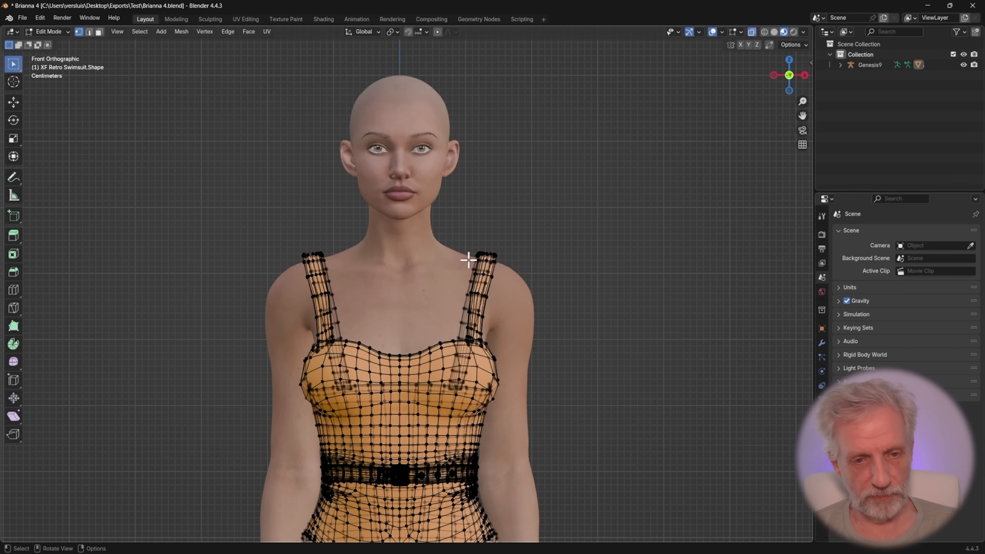
pyautogui.moveTo(449, 224); pyautogui.dragTo(529, 321)
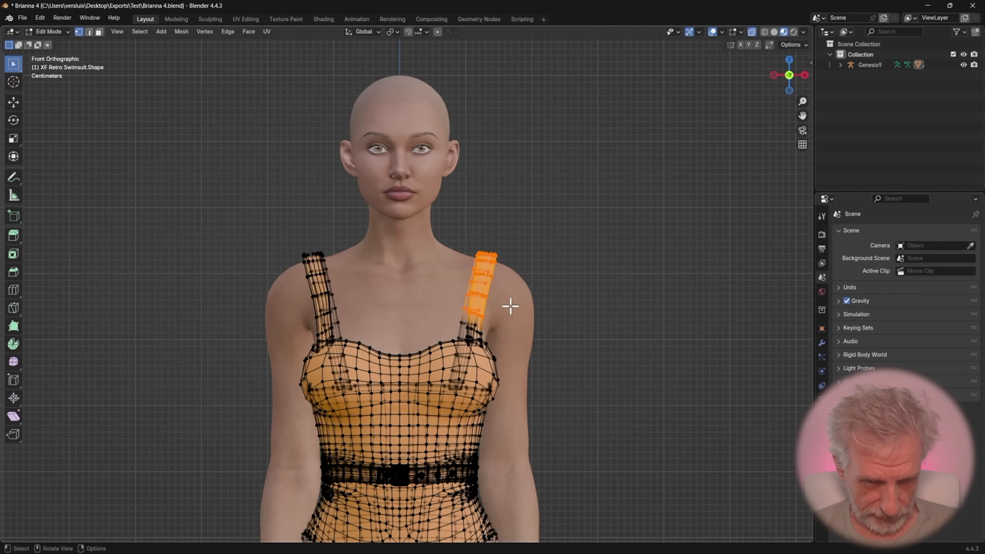
# Step: Turn off X-ray and enable proportional editing for the selected strap vertices in the front view
pyautogui.moveTo(523, 286)
pyautogui.mouseDown(button='middle')
pyautogui.moveTo(363, 304)
pyautogui.moveTo(361, 288)
pyautogui.moveTo(319, 284)
pyautogui.moveTo(519, 286)
pyautogui.moveTo(503, 299)
pyautogui.moveTo(360, 303)
pyautogui.moveTo(369, 317)
pyautogui.moveTo(532, 283)
pyautogui.mouseUp(button='middle')
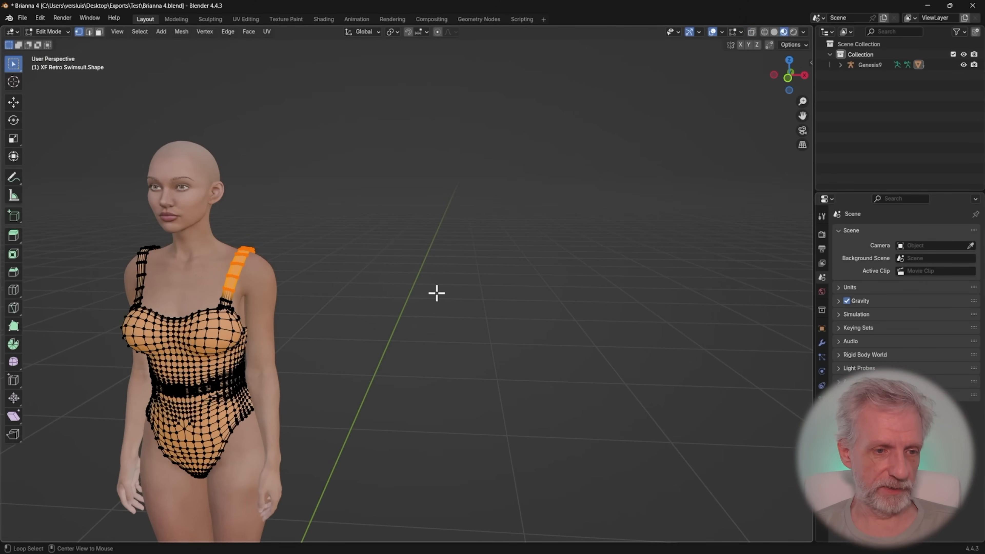
pyautogui.press('KP_1')
pyautogui.press('o')
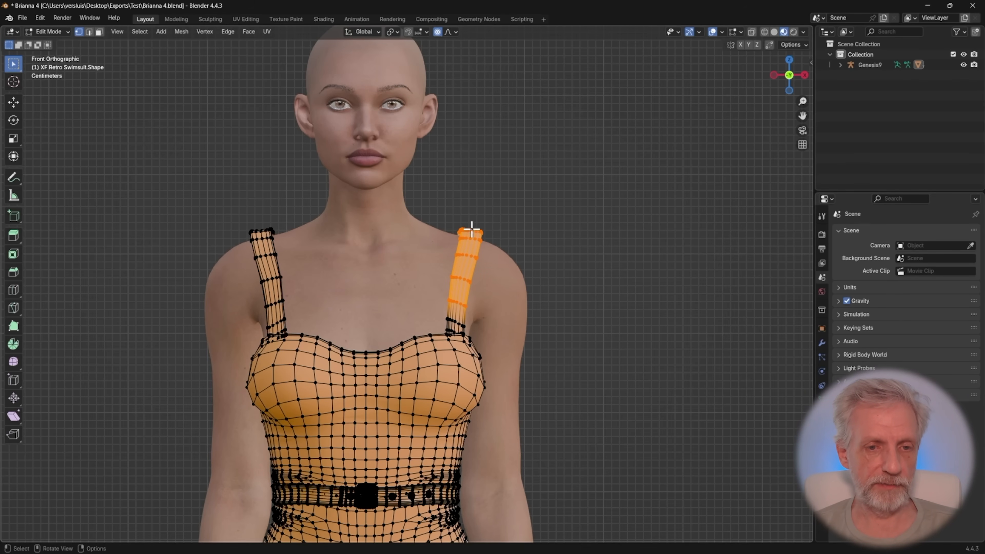
# Step: Reduce the proportional editing size to about 0.069 m during a trial move of the strap, and cancel the move
pyautogui.press('g')
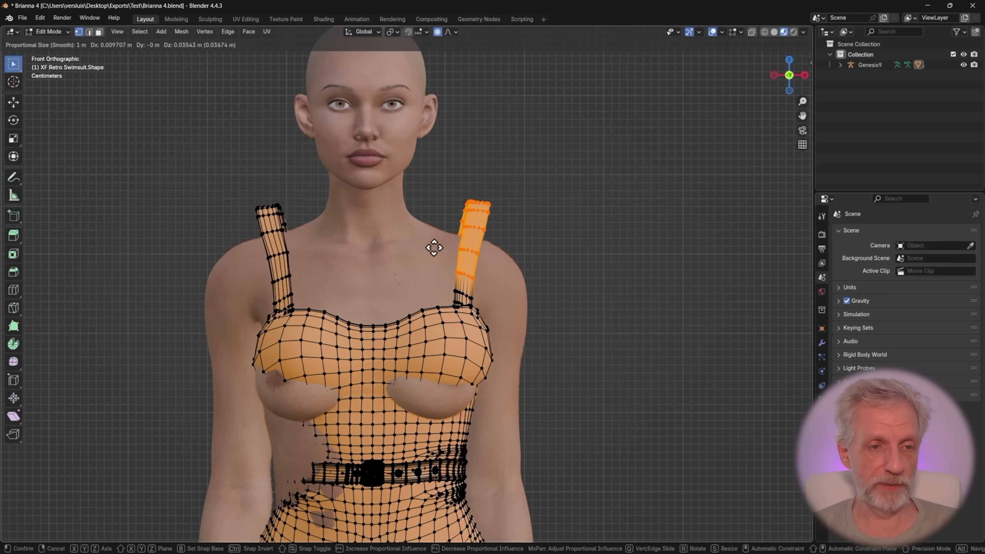
pyautogui.scroll(-6, 113, 64)
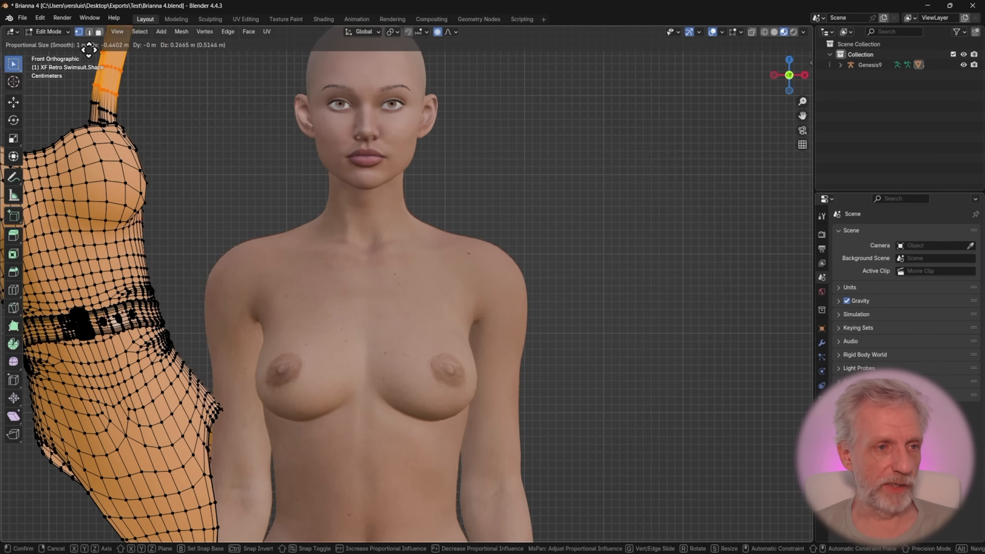
pyautogui.scroll(10, 442, 265)
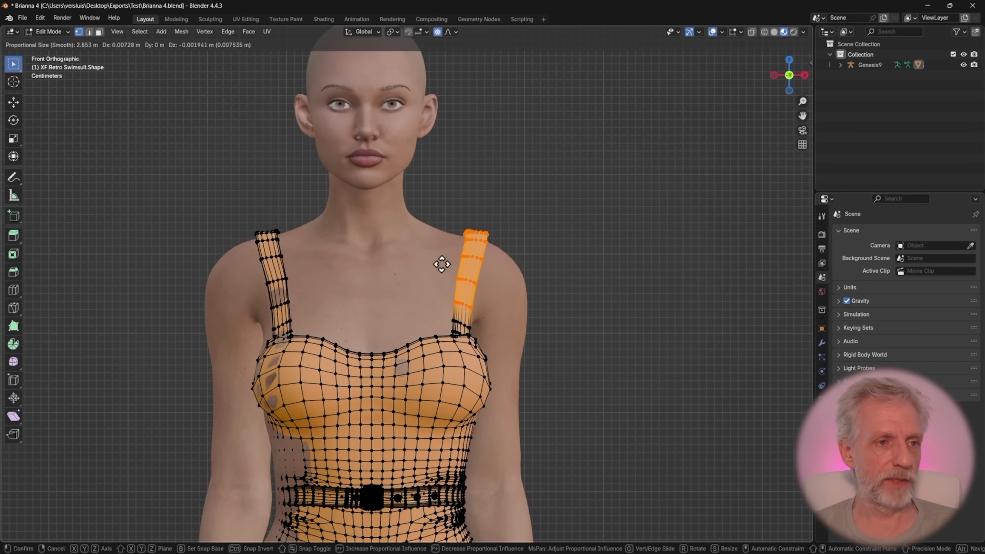
pyautogui.scroll(20, 441, 268)
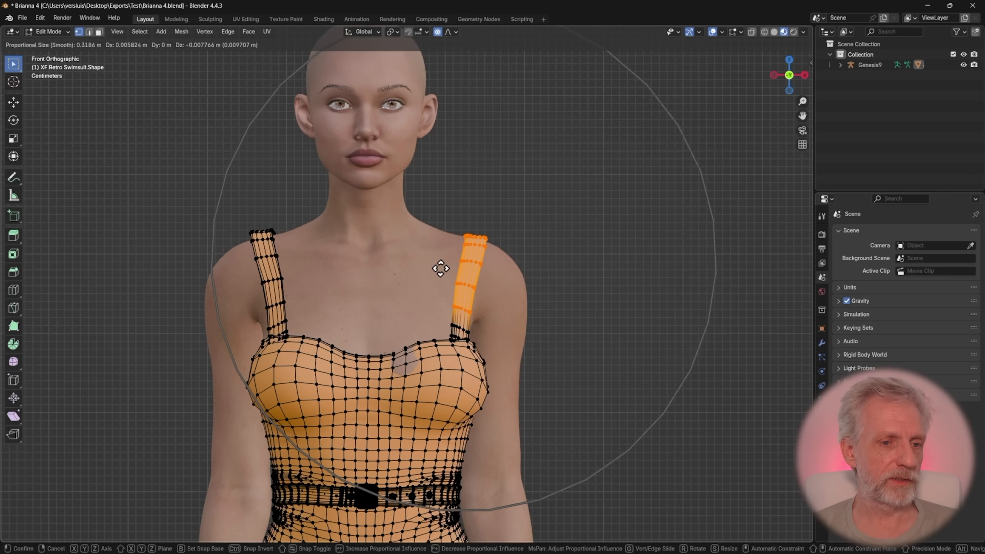
pyautogui.scroll(-3, 441, 268)
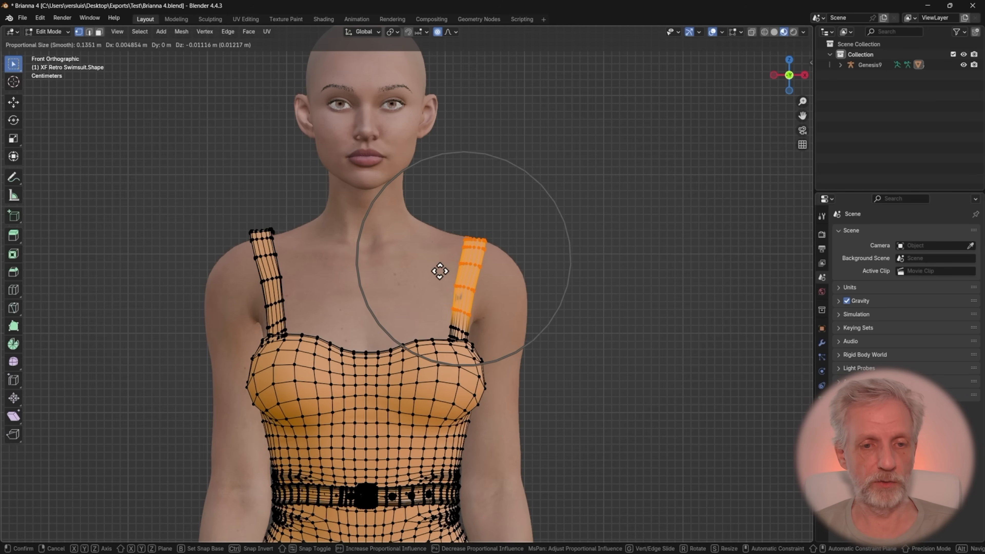
pyautogui.scroll(9, 439, 270)
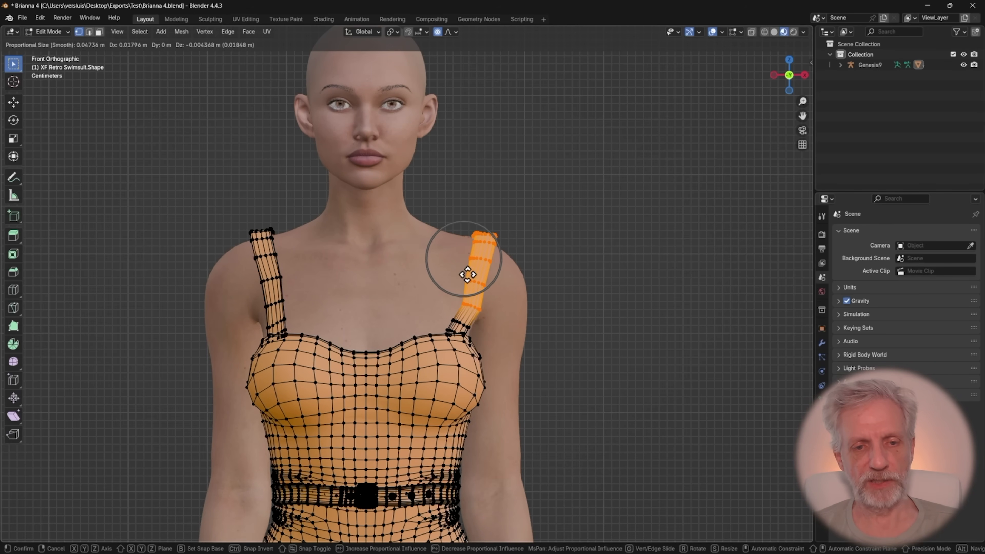
pyautogui.scroll(-2, 446, 268)
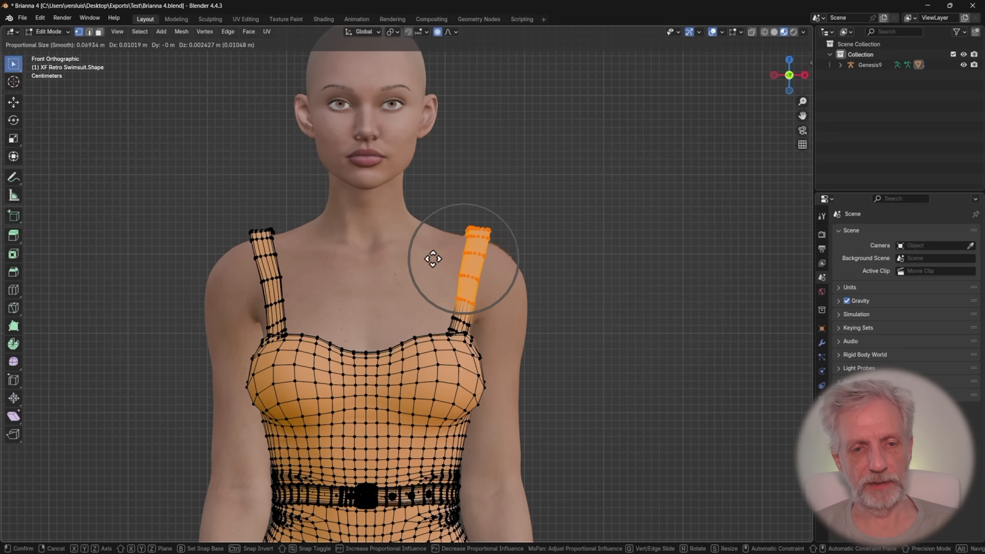
pyautogui.scroll(2, 444, 257)
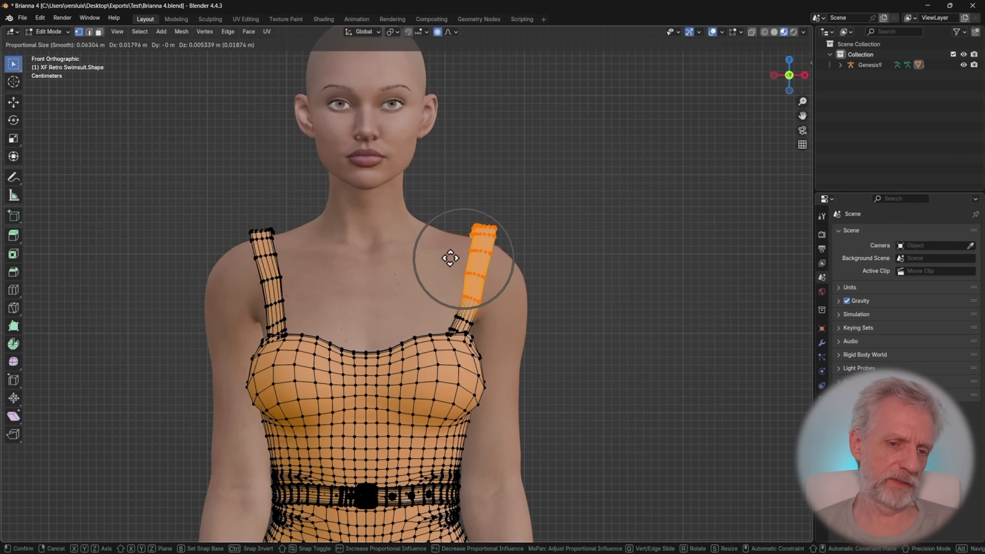
pyautogui.scroll(-1, 446, 257)
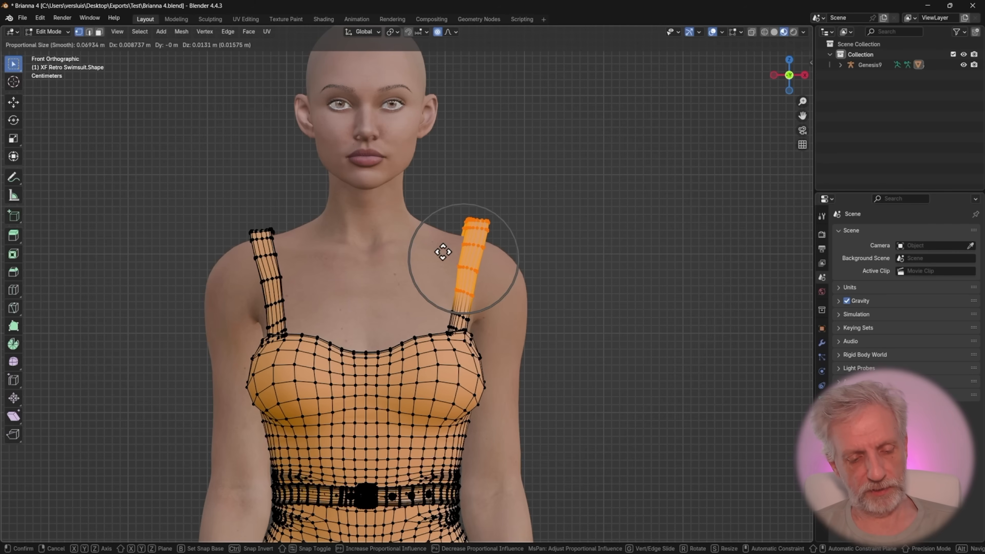
pyautogui.rightClick(443, 253)
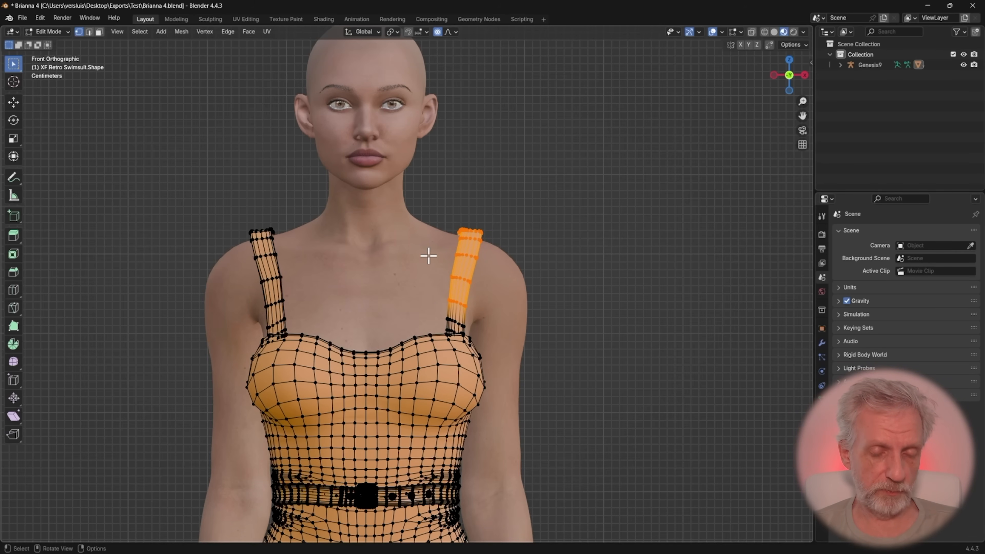
# Step: Rotate the selected shoulder strap about 37° outward in the front view with proportional editing
pyautogui.press('g')
pyautogui.rightClick(432, 255)
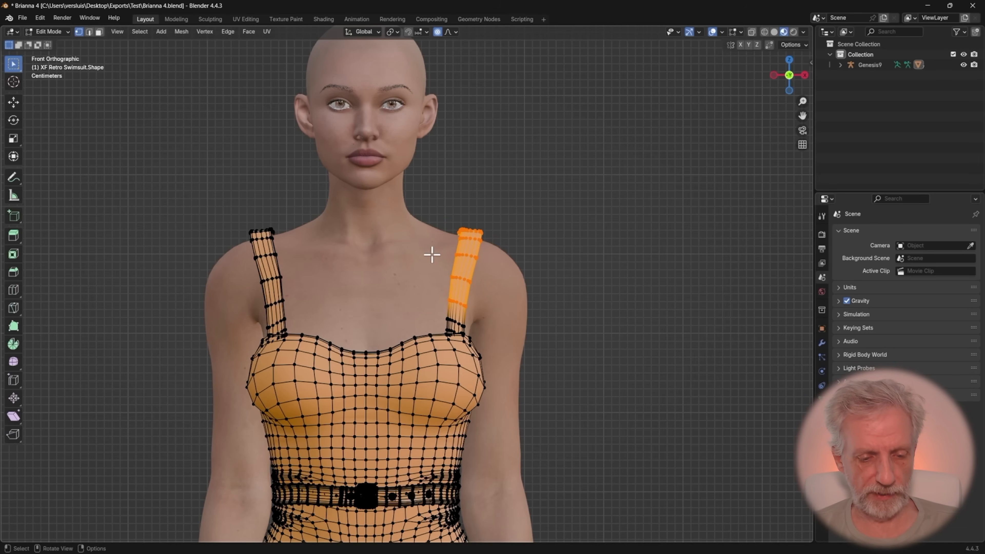
pyautogui.press('r')
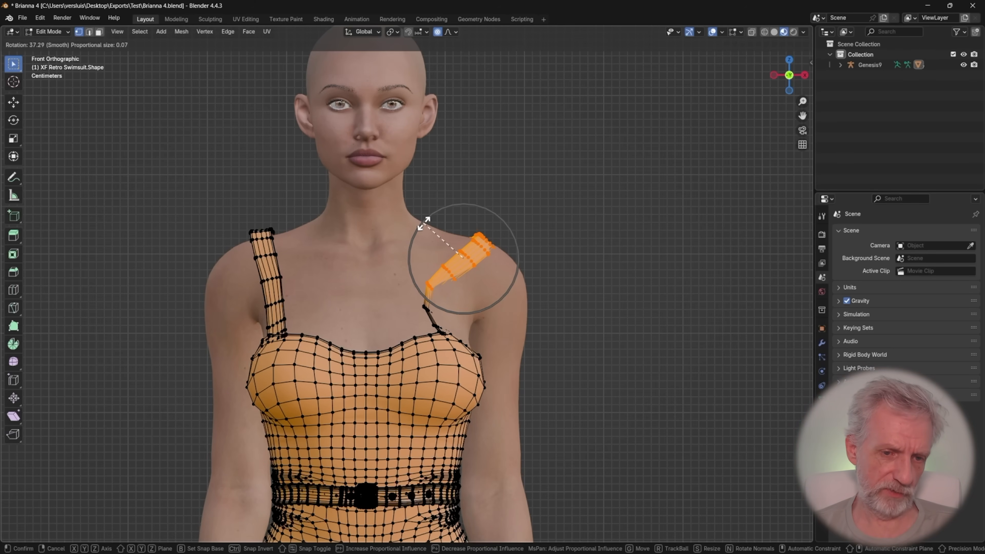
pyautogui.click(424, 224)
pyautogui.moveTo(425, 220); pyautogui.dragTo(393, 272, button='middle')
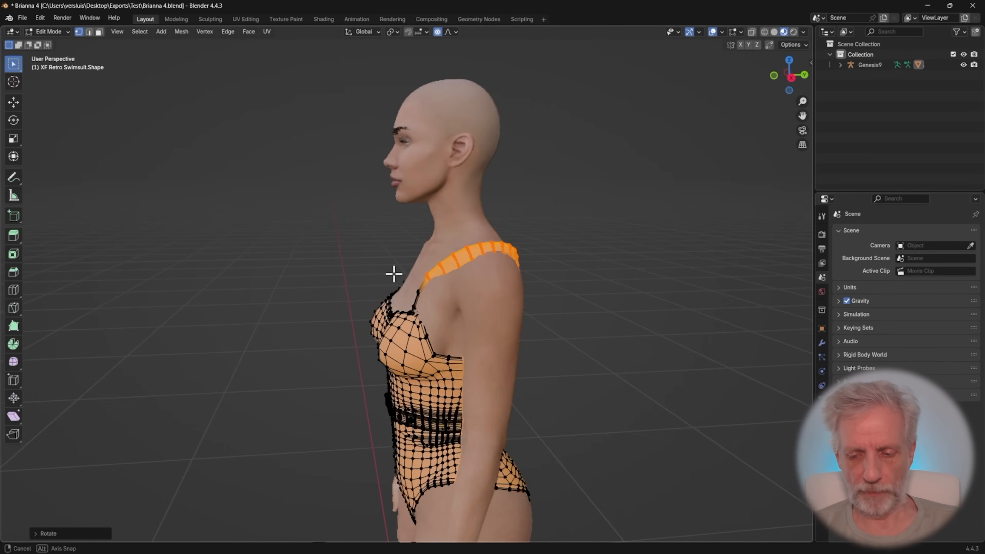
# Step: Move the selected strap outward and down over the figure's left shoulder, tilting it further so it slopes toward the upper arm
pyautogui.press('KP_1')
pyautogui.scroll(1, 408, 275)
pyautogui.press('g')
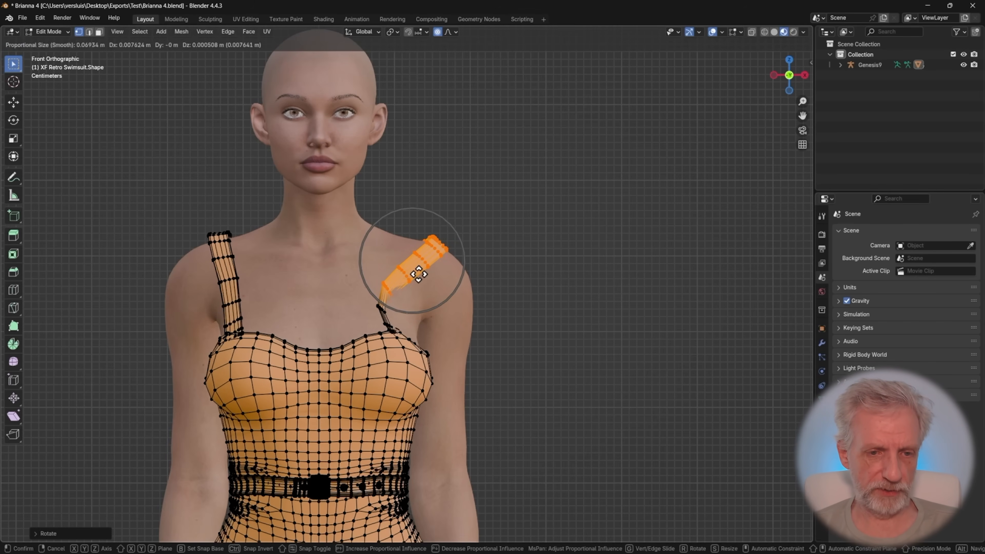
pyautogui.click(445, 289)
pyautogui.press('r')
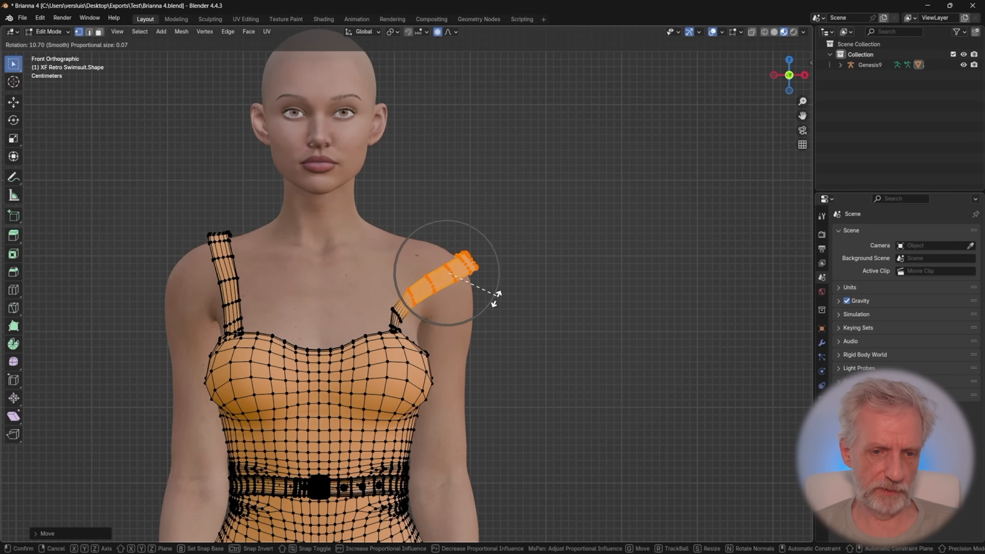
pyautogui.click(493, 302)
pyautogui.press('g')
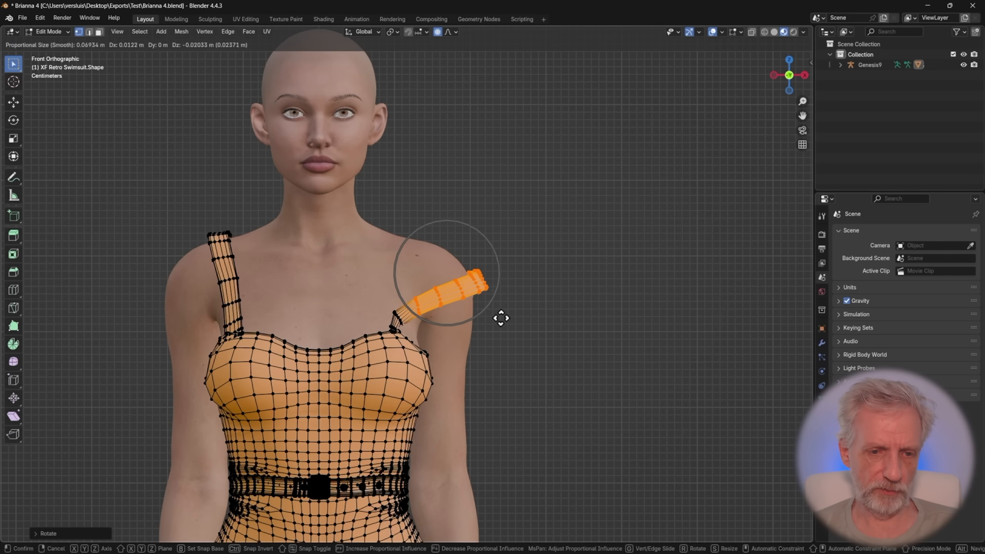
pyautogui.click(506, 314)
# Step: Enable X-ray, clear the selection and box-select the front and back vertices at the lowered strap's outer end
pyautogui.scroll(2, 504, 314)
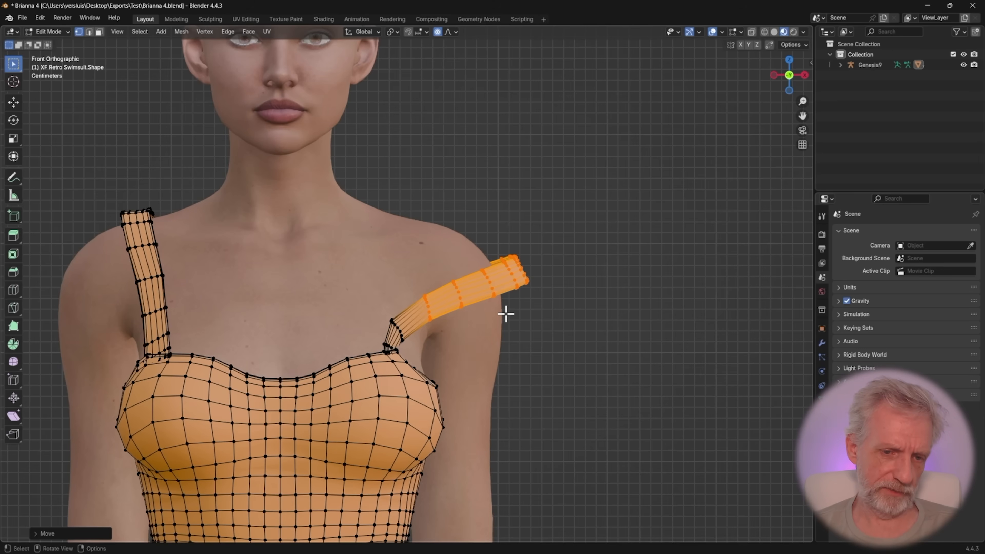
pyautogui.keyDown('shift'); pyautogui.moveTo(503, 313); pyautogui.dragTo(482, 332, button='middle'); pyautogui.keyUp('shift')
pyautogui.hotkey('alt', 'z')
pyautogui.click(525, 337)
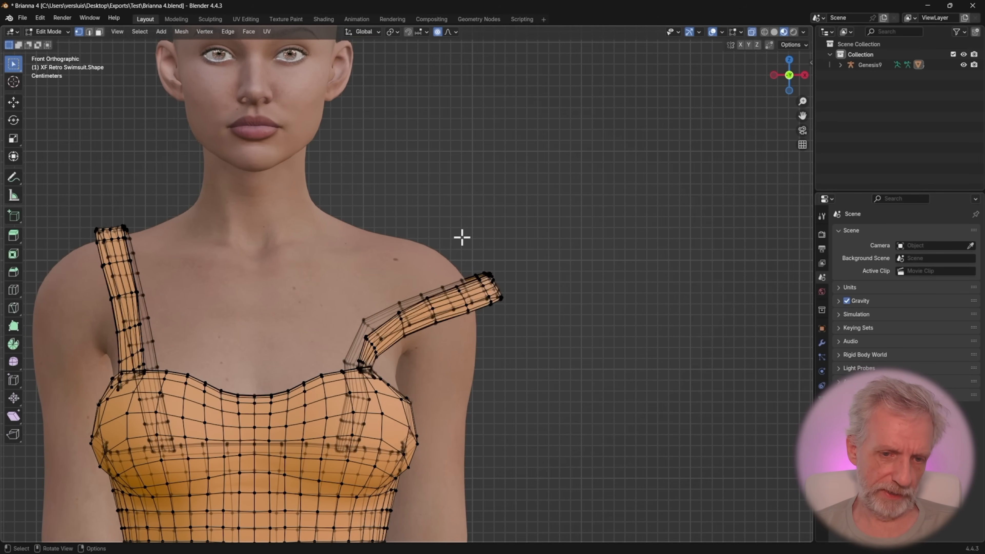
pyautogui.moveTo(462, 235); pyautogui.dragTo(539, 325)
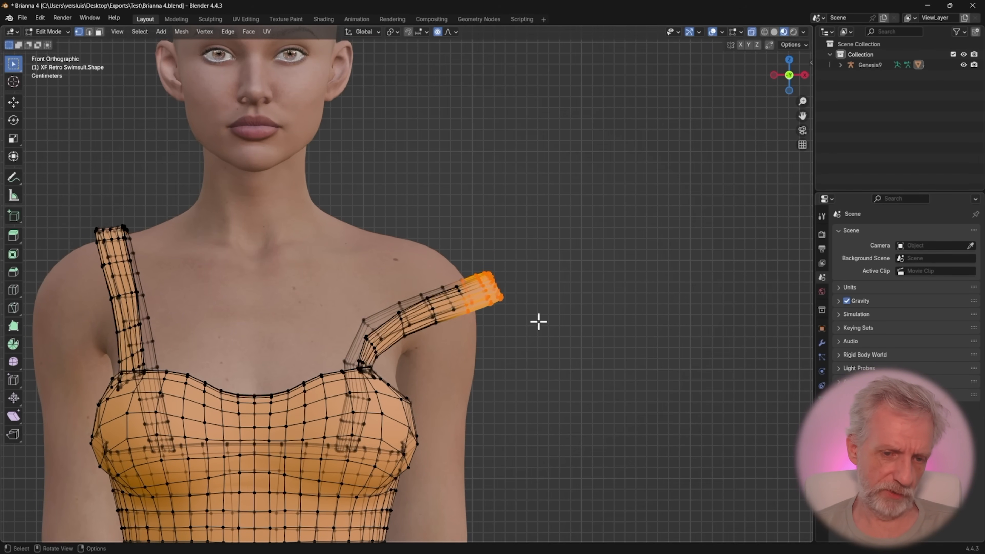
# Step: Grow and shrink the selection to cover a slightly longer strap end, and move it about 0.021 m inward toward the arm
pyautogui.press('ctrl+KP_Add')
pyautogui.press('ctrl+KP_Add')
pyautogui.press('ctrl+KP_Add')
pyautogui.press('ctrl+KP_Add')
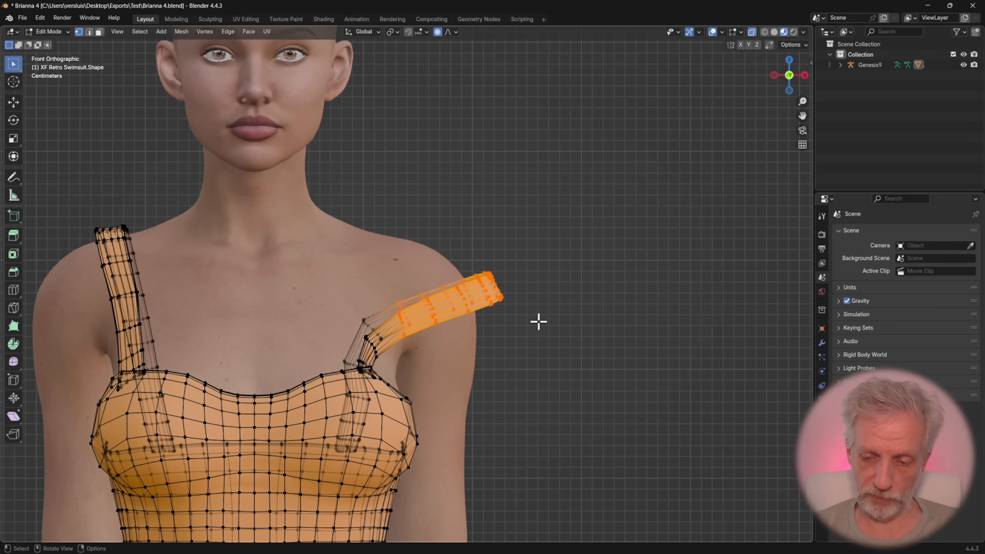
pyautogui.press('ctrl+KP_Subtract')
pyautogui.press('ctrl+KP_Subtract')
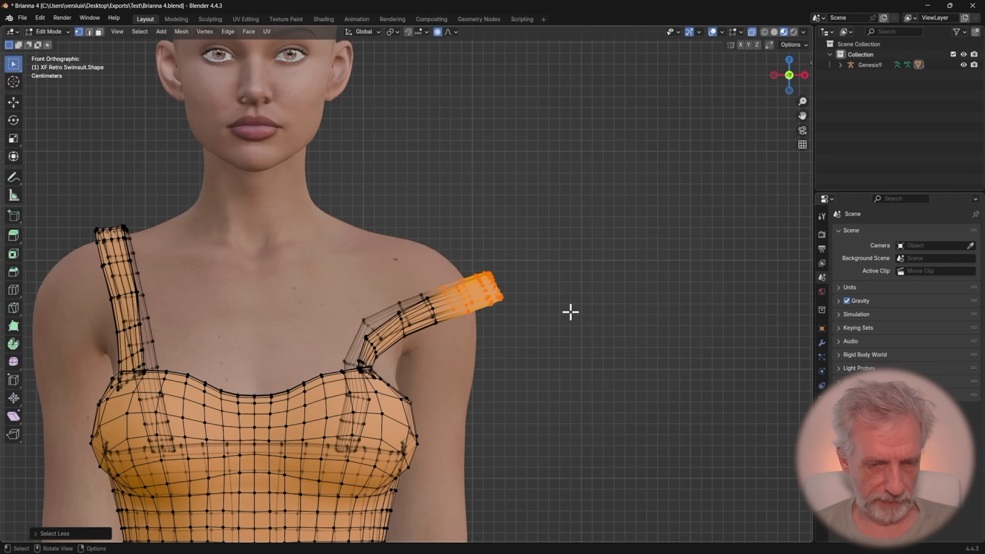
pyautogui.press('g')
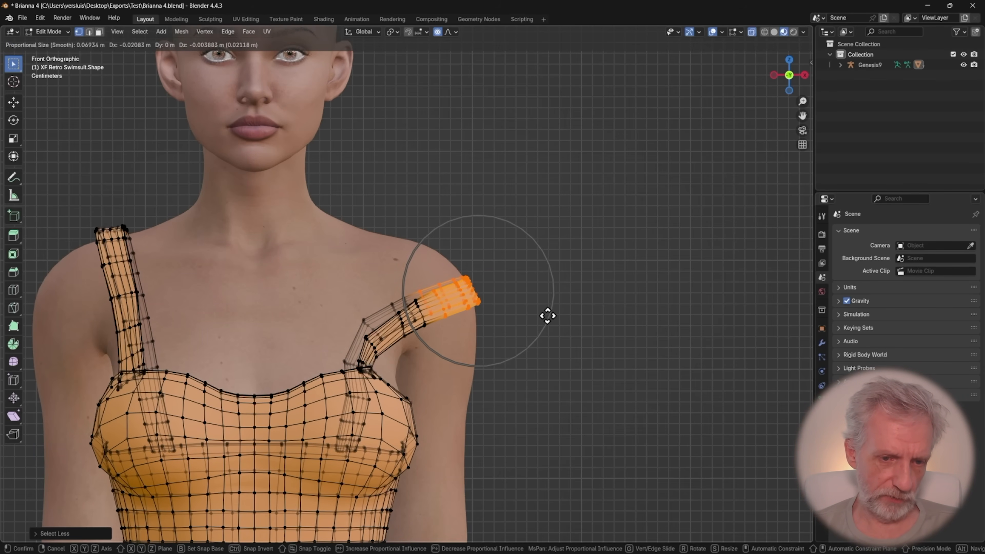
pyautogui.click(547, 316)
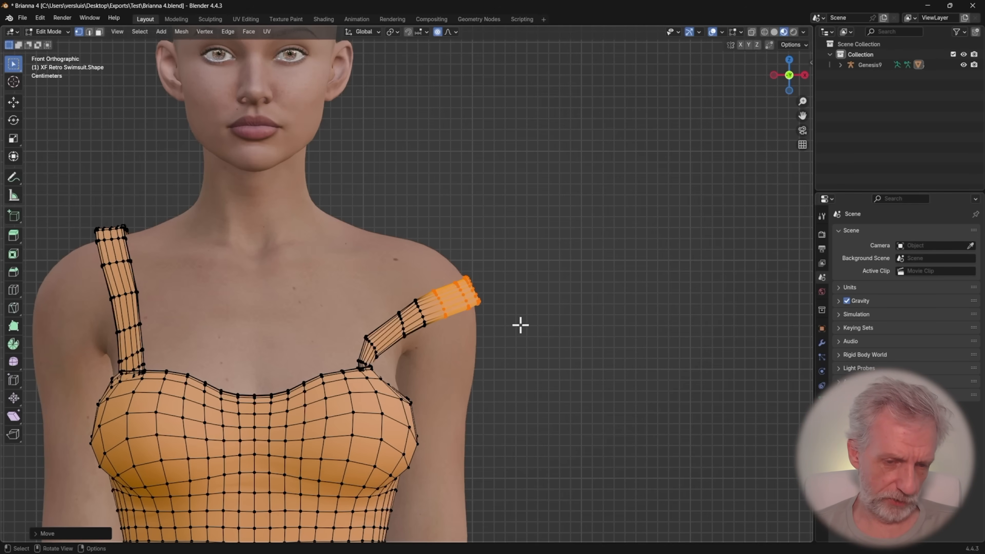
# Step: Smooth the front of the lowered strap by moving the vertices at its lower bend and upper edge in the front view
pyautogui.moveTo(356, 325); pyautogui.dragTo(376, 344)
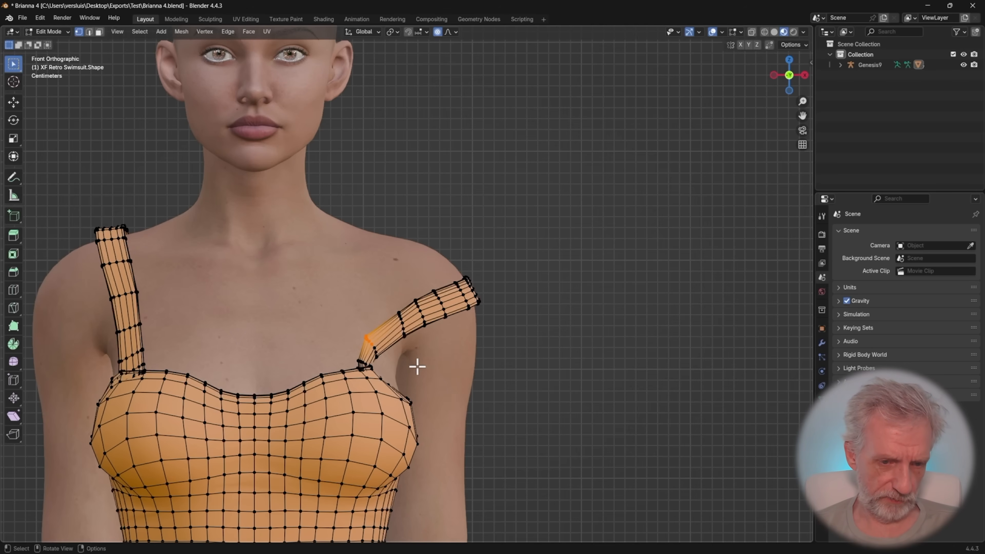
pyautogui.press('g')
pyautogui.click(438, 374)
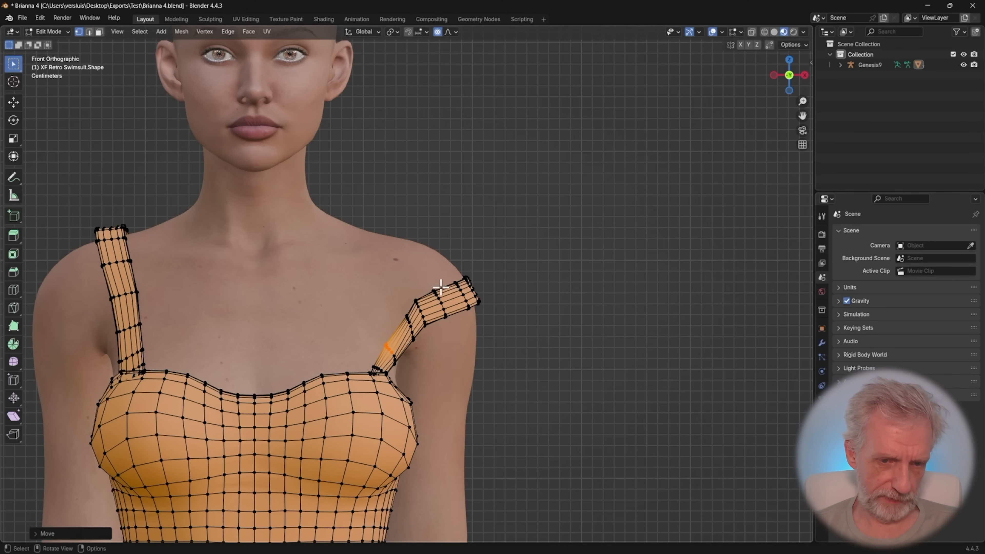
pyautogui.click(421, 305)
pyautogui.press('g')
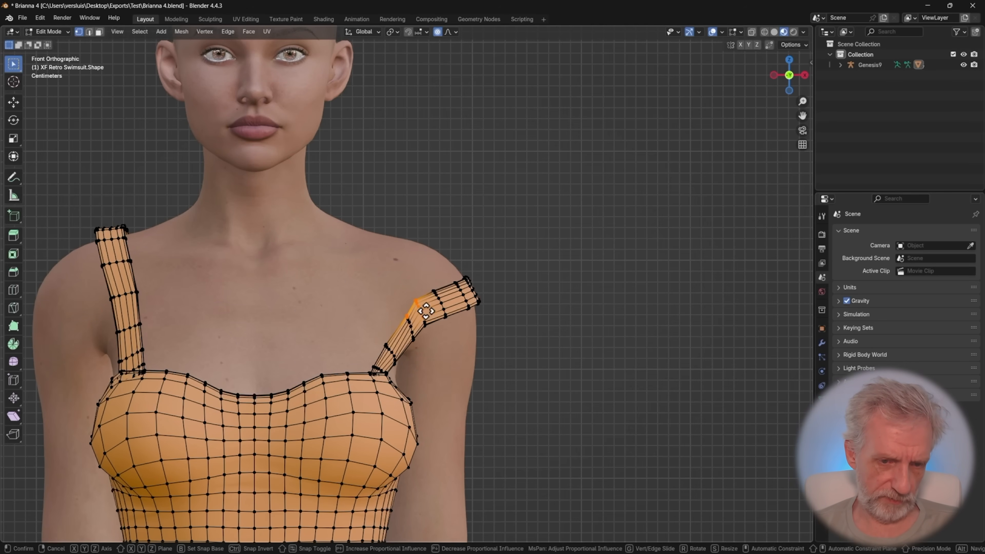
pyautogui.click(430, 315)
# Step: Select the bend vertices of the lowered strap on the figure's back and move them outward to straighten the kink
pyautogui.moveTo(430, 315); pyautogui.dragTo(275, 246, button='middle')
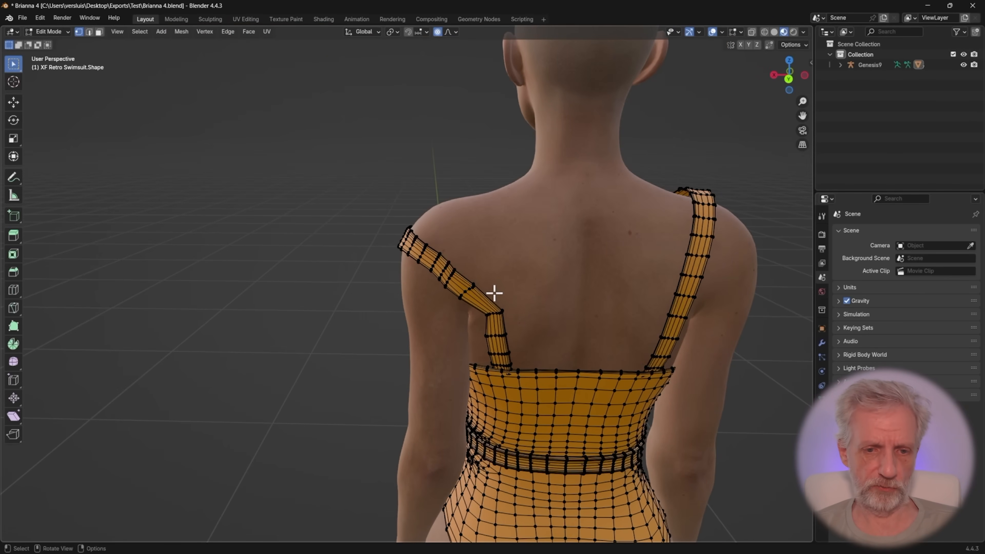
pyautogui.moveTo(494, 293); pyautogui.dragTo(509, 322)
pyautogui.press('g')
pyautogui.click(509, 321)
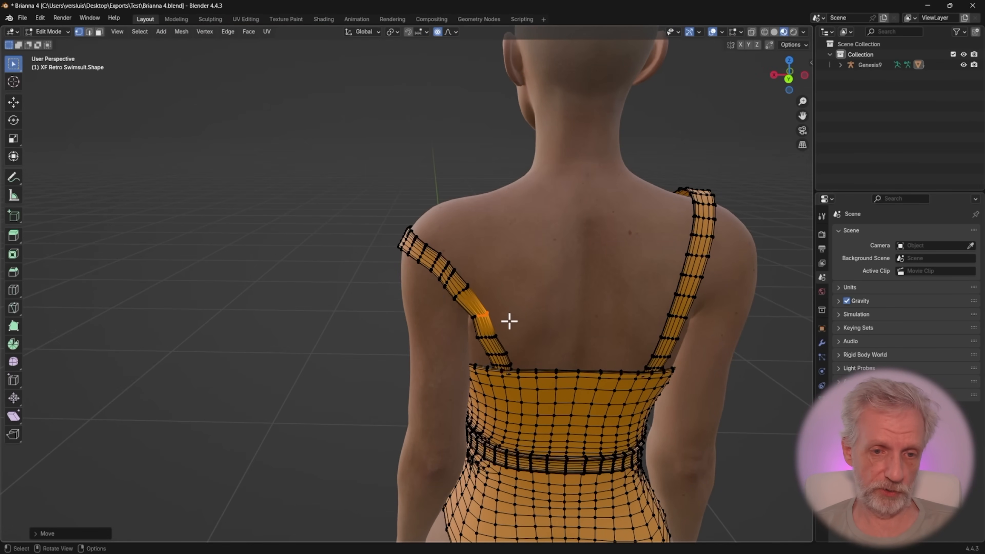
# Step: Check the lowered strap from the back, return to Object Mode and inspect it from the front
pyautogui.scroll(-2, 395, 298)
pyautogui.moveTo(394, 299); pyautogui.dragTo(403, 291, button='middle')
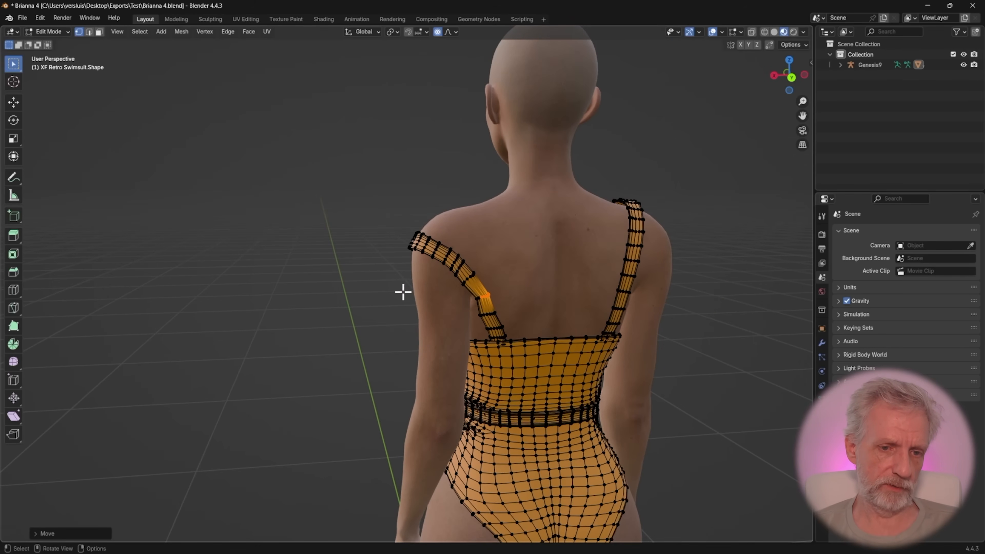
pyautogui.moveTo(389, 203); pyautogui.dragTo(475, 275, button='middle')
pyautogui.press('Tab')
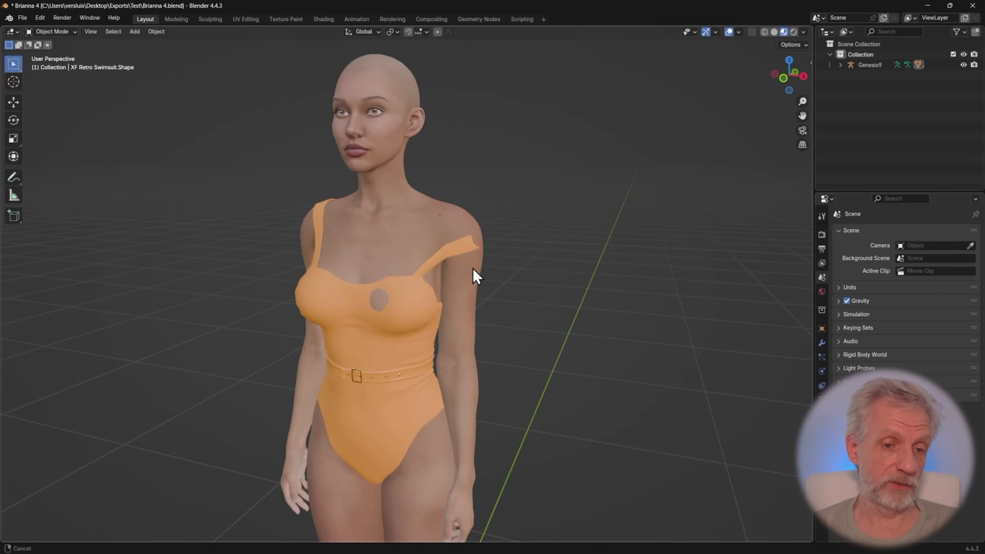
pyautogui.scroll(3, 509, 278)
pyautogui.scroll(-5, 526, 272)
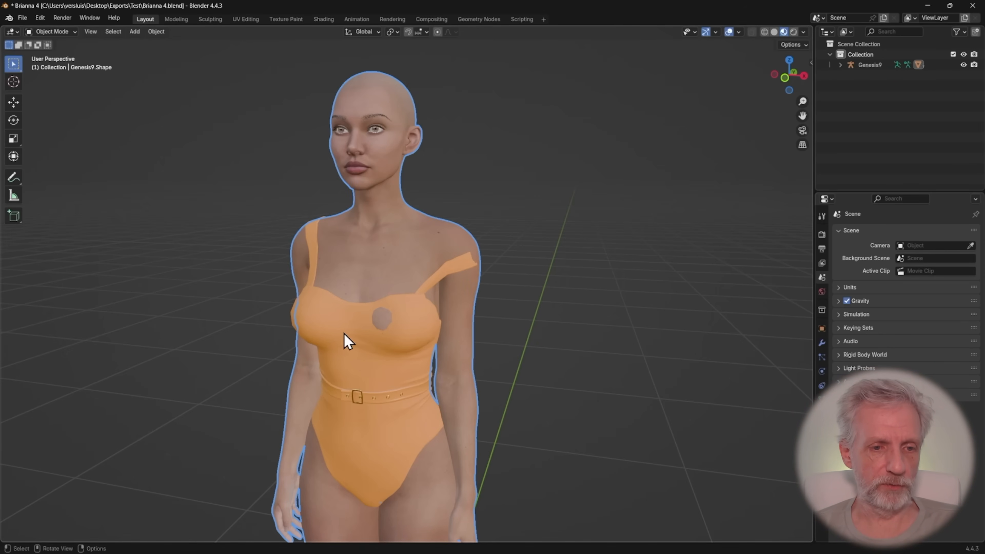
# Step: Select the swimsuit, switch to the Sculpting workspace and display it in Material Preview shading
pyautogui.click(325, 312)
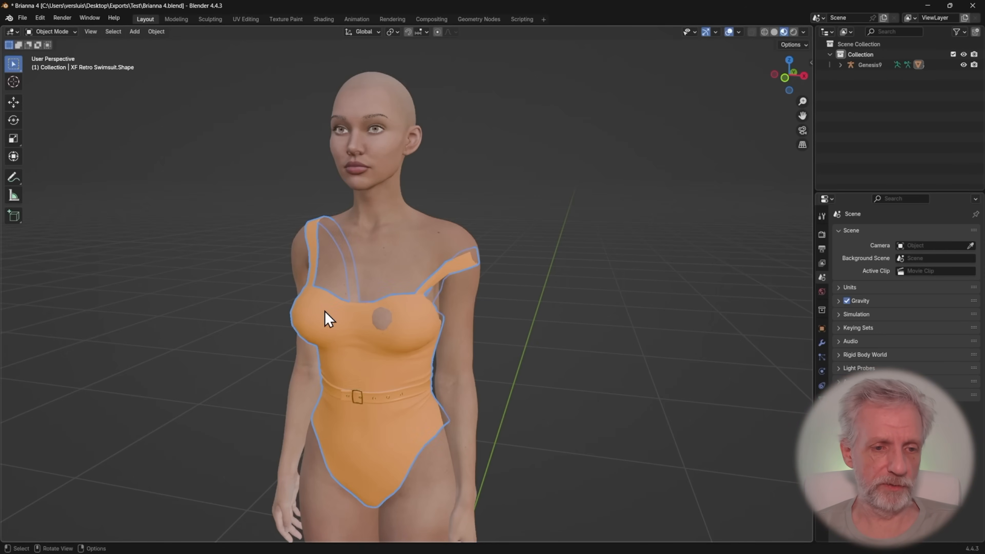
pyautogui.click(210, 20)
pyautogui.scroll(5, 461, 233)
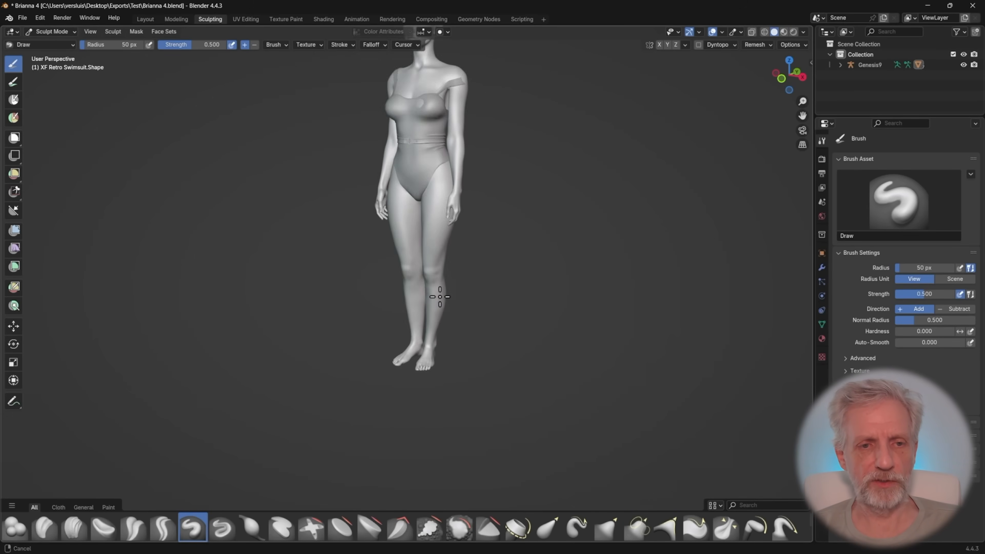
pyautogui.scroll(4, 447, 272)
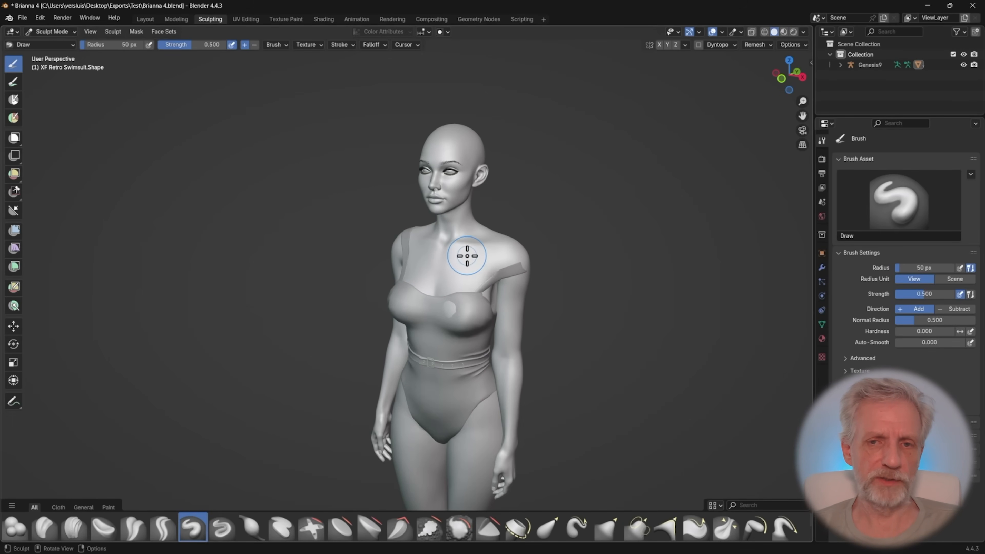
pyautogui.click(783, 31)
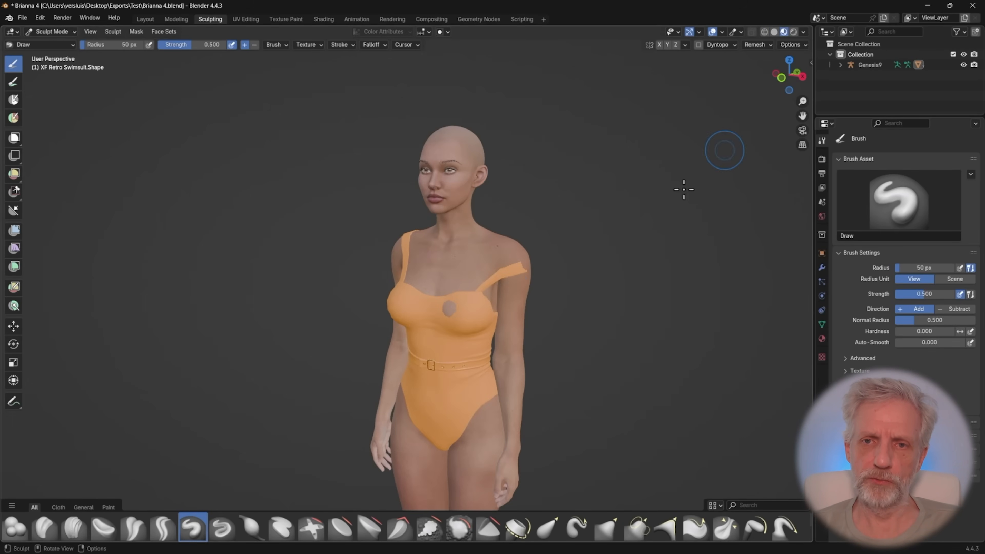
pyautogui.scroll(2, 496, 273)
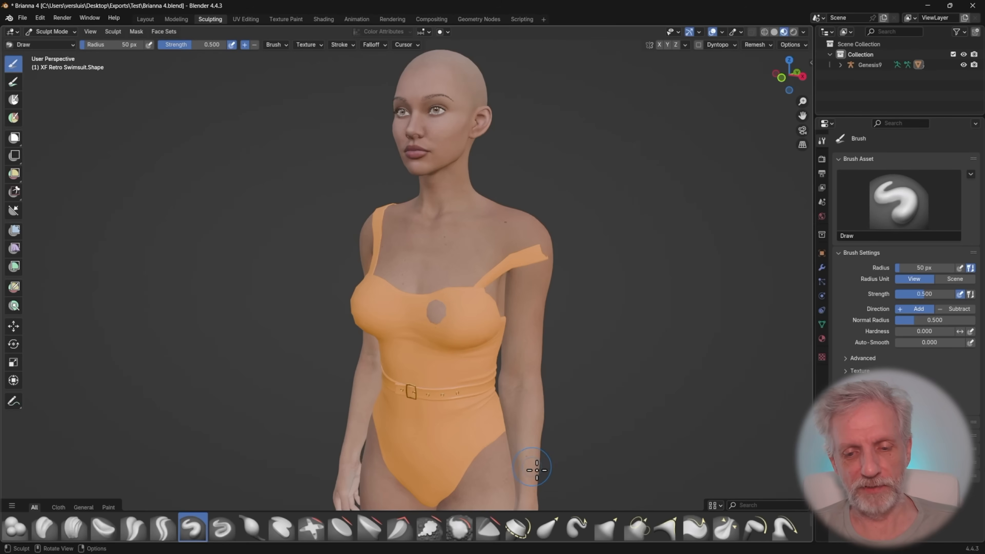
# Step: Show the brush names, filter the brushes by "ela" and choose the Elastic Grab brush
pyautogui.click(716, 505)
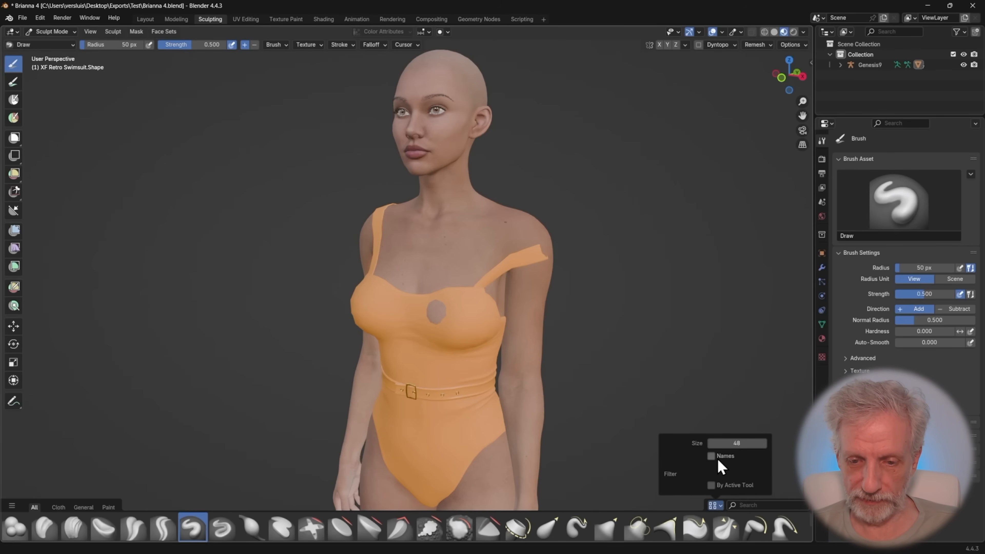
pyautogui.click(711, 457)
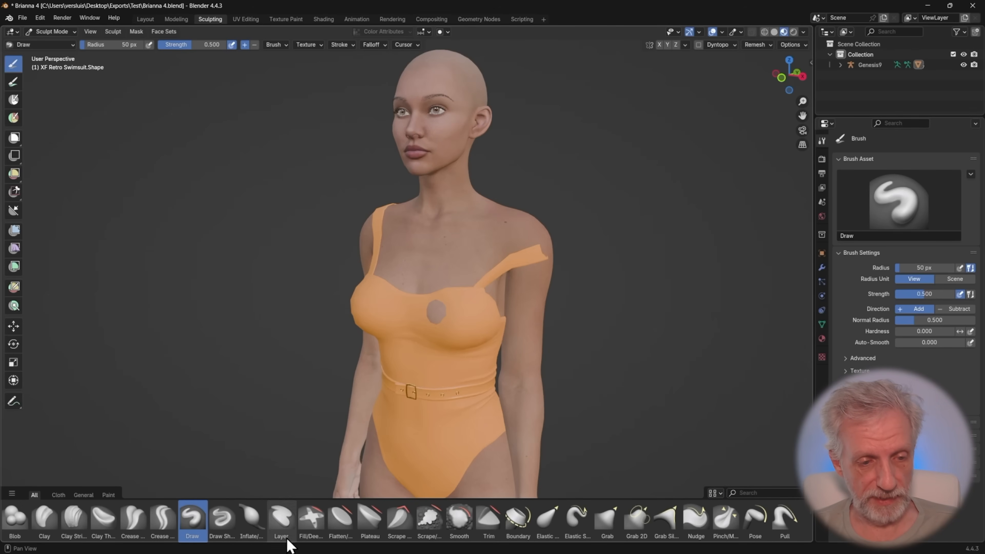
pyautogui.click(774, 493)
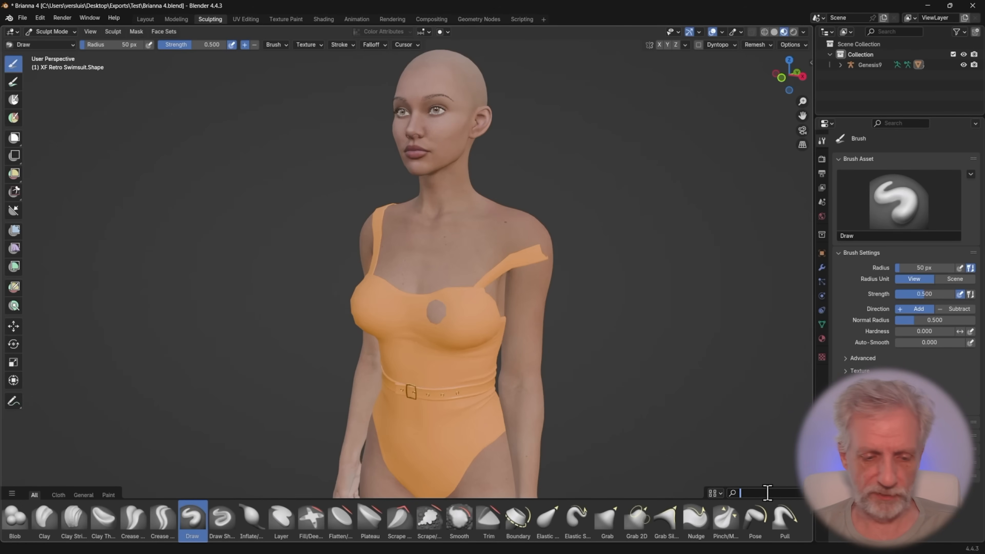
pyautogui.write('ela')
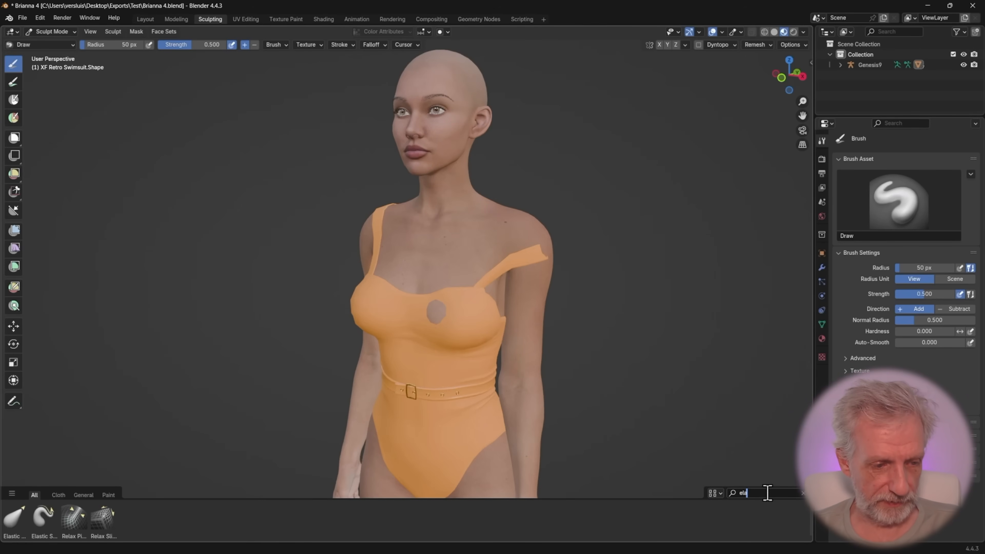
pyautogui.click(18, 525)
pyautogui.click(17, 524)
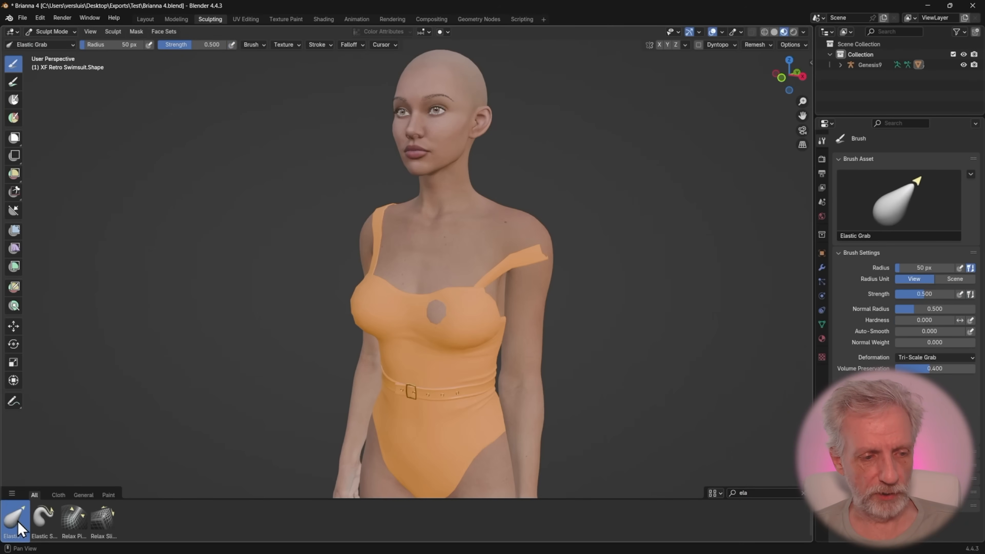
# Step: Enlarge the Elastic Grab brush radius to 111 px
pyautogui.scroll(3, 480, 298)
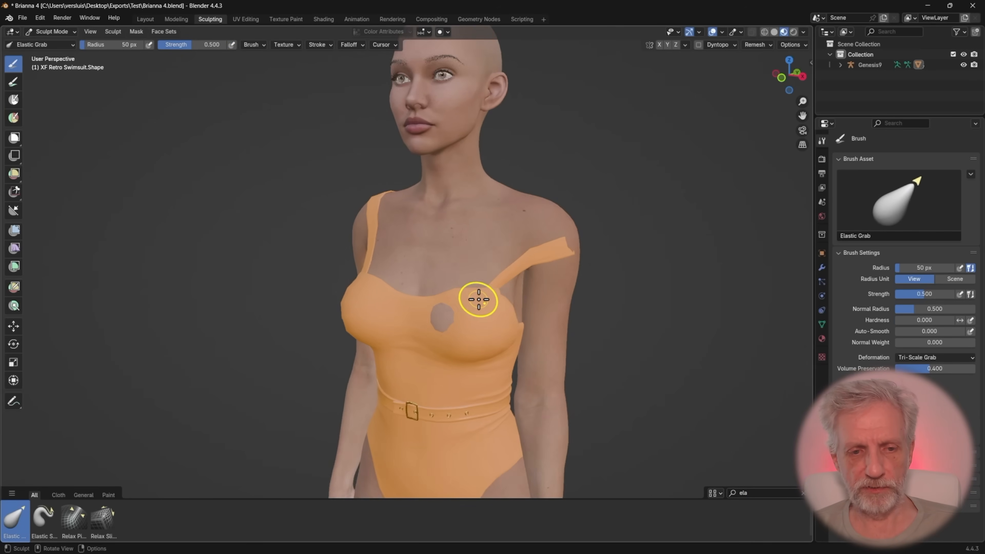
pyautogui.scroll(2, 446, 286)
pyautogui.press('f')
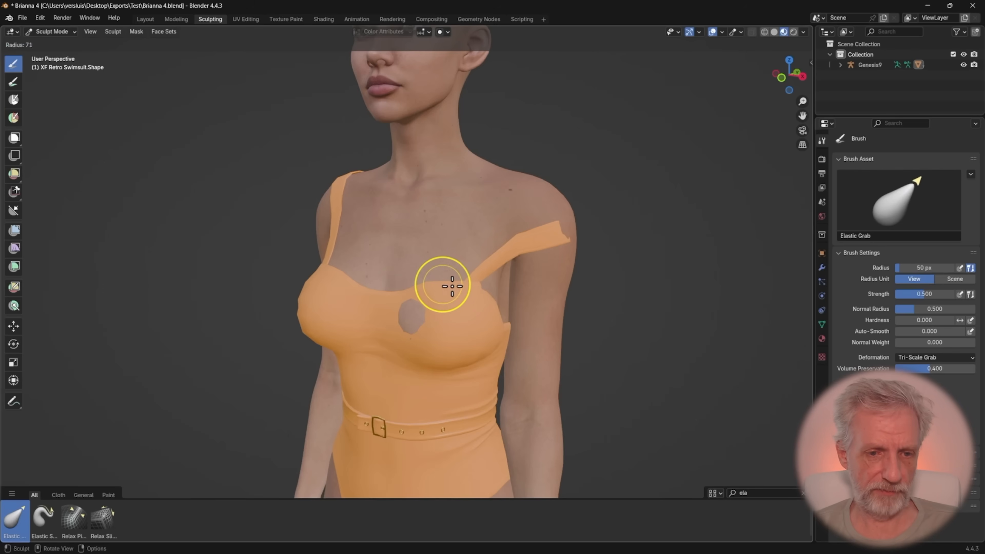
pyautogui.click(469, 287)
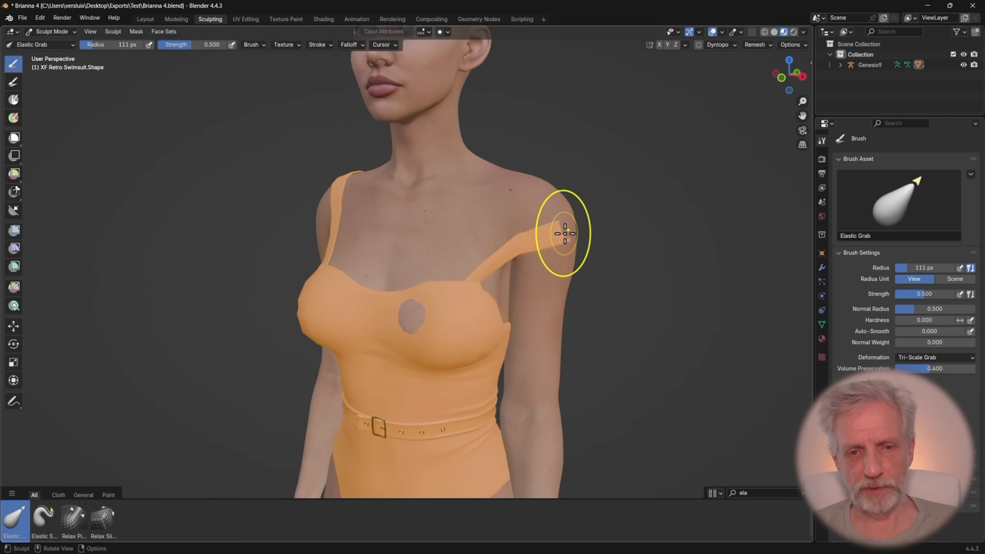
# Step: Pull the lowered strap down around the upper arm and adjust its base at the neckline with Elastic Grab
pyautogui.moveTo(561, 231)
pyautogui.mouseDown()
pyautogui.moveTo(569, 224)
pyautogui.moveTo(528, 265)
pyautogui.mouseUp()
pyautogui.moveTo(497, 307); pyautogui.dragTo(505, 298)
pyautogui.moveTo(468, 312)
pyautogui.mouseDown(button='middle')
pyautogui.moveTo(417, 334)
pyautogui.moveTo(384, 335)
pyautogui.mouseUp(button='middle')
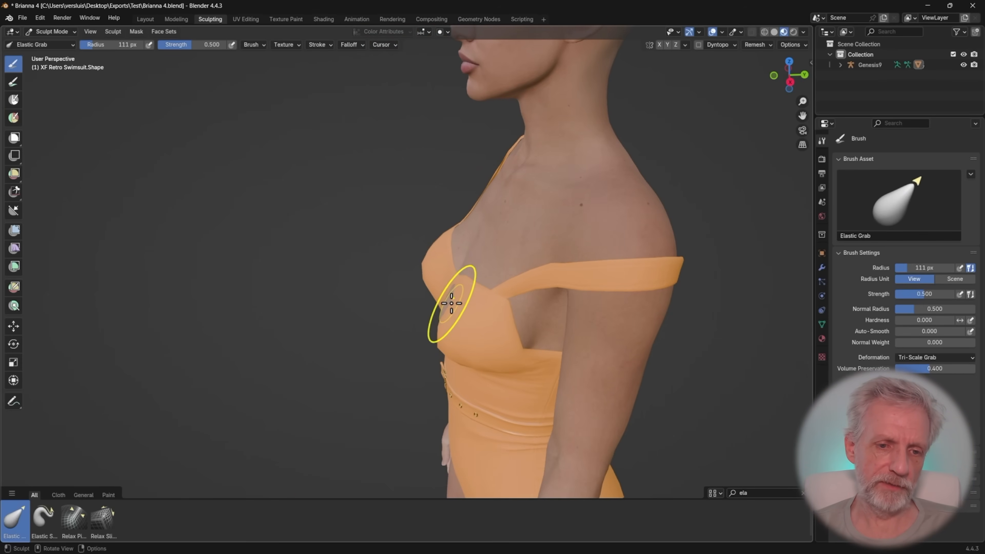
# Step: Refine the lowered strap's front base at the neckline and its run across the back with Elastic Grab
pyautogui.moveTo(451, 308)
pyautogui.mouseDown()
pyautogui.moveTo(440, 293)
pyautogui.moveTo(440, 301)
pyautogui.mouseUp()
pyautogui.moveTo(411, 325)
pyautogui.mouseDown(button='middle')
pyautogui.moveTo(512, 293)
pyautogui.moveTo(374, 308)
pyautogui.moveTo(430, 298)
pyautogui.moveTo(358, 281)
pyautogui.moveTo(414, 312)
pyautogui.moveTo(451, 257)
pyautogui.moveTo(481, 280)
pyautogui.mouseUp(button='middle')
pyautogui.moveTo(469, 304); pyautogui.dragTo(465, 288)
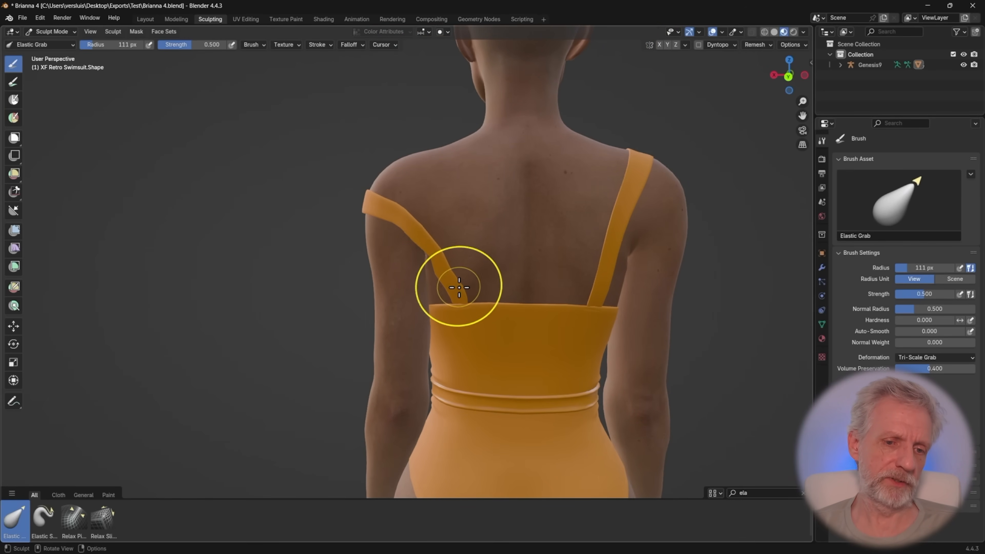
pyautogui.moveTo(472, 315); pyautogui.dragTo(406, 330, button='middle')
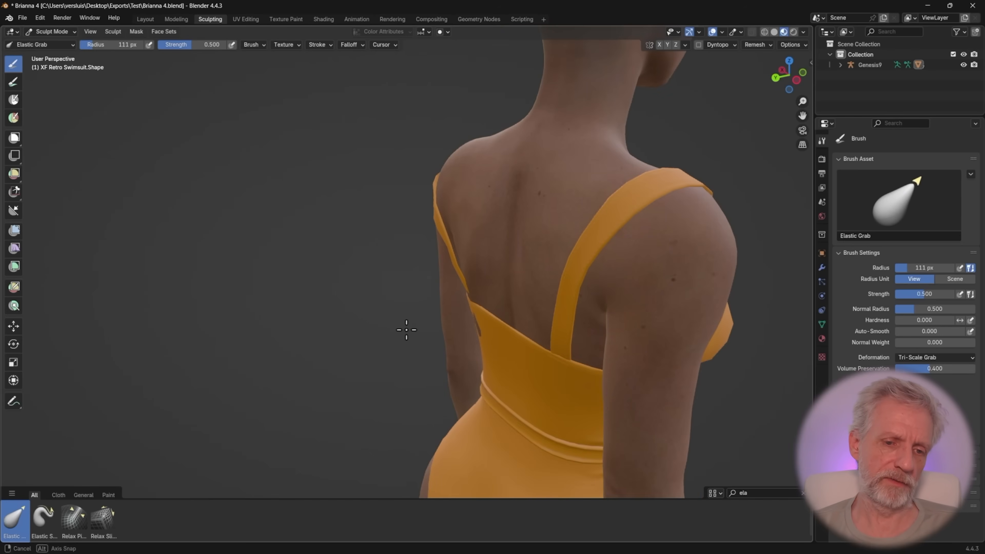
pyautogui.moveTo(461, 291); pyautogui.dragTo(510, 259, button='middle')
pyautogui.moveTo(400, 193)
pyautogui.mouseDown()
pyautogui.moveTo(434, 221)
pyautogui.moveTo(429, 229)
pyautogui.mouseUp()
pyautogui.moveTo(429, 229)
pyautogui.mouseDown(button='middle')
pyautogui.moveTo(492, 299)
pyautogui.moveTo(457, 222)
pyautogui.mouseUp(button='middle')
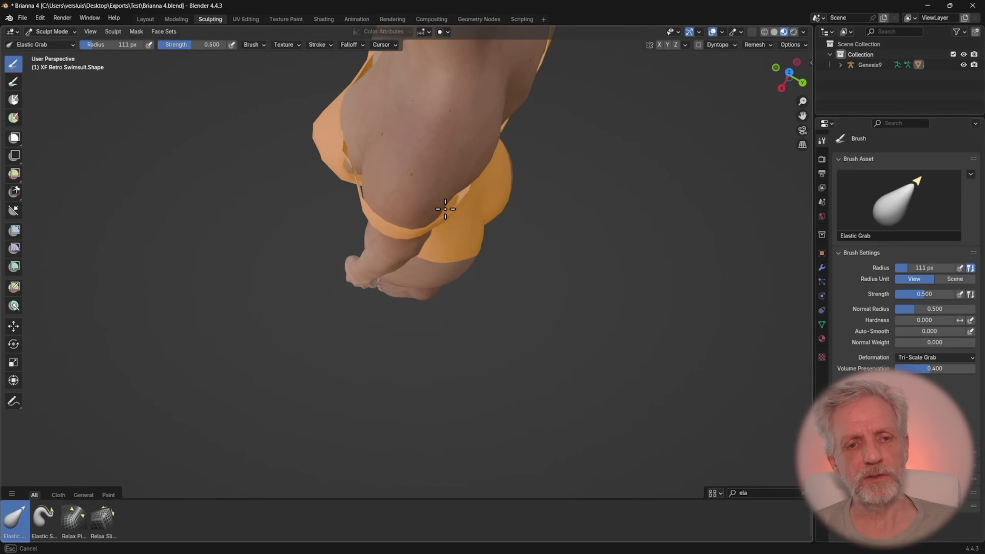
pyautogui.moveTo(418, 209)
pyautogui.mouseDown(button='middle')
pyautogui.moveTo(559, 125)
pyautogui.moveTo(541, 205)
pyautogui.moveTo(435, 250)
pyautogui.moveTo(523, 244)
pyautogui.moveTo(420, 266)
pyautogui.moveTo(395, 251)
pyautogui.mouseUp(button='middle')
pyautogui.scroll(2, 424, 263)
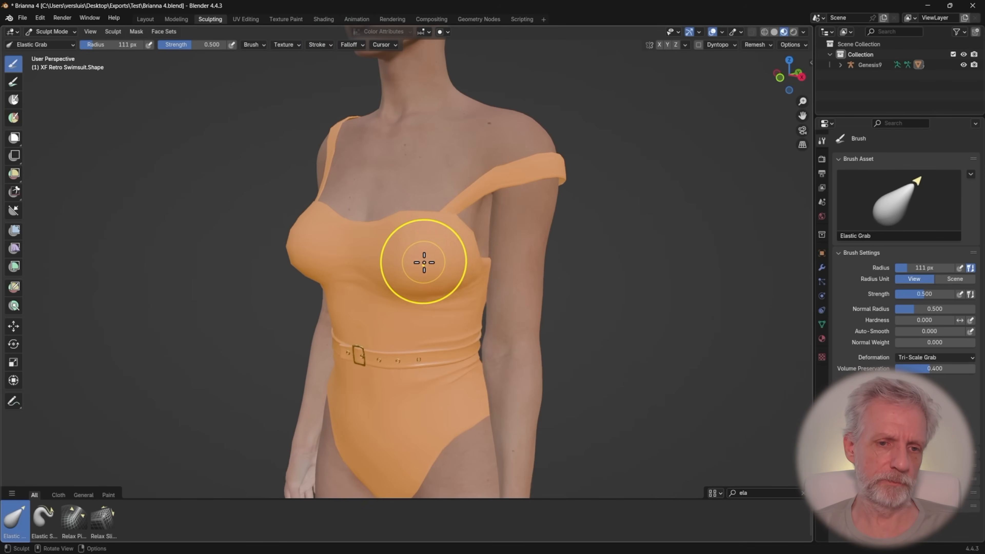
pyautogui.keyDown('shift'); pyautogui.moveTo(466, 245); pyautogui.dragTo(442, 235, button='middle'); pyautogui.keyUp('shift')
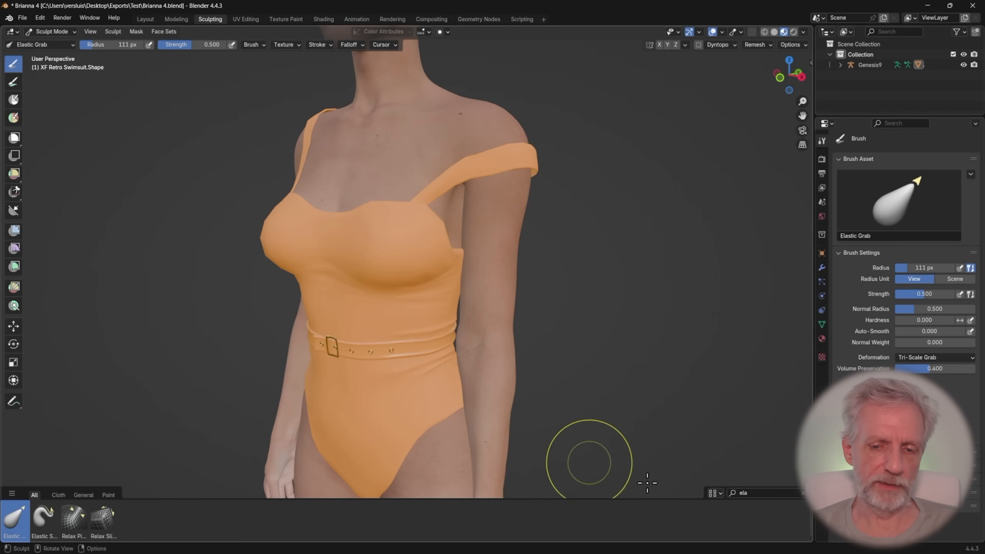
# Step: Filter the brushes by "smo" and choose the Smooth brush
pyautogui.click(802, 495)
pyautogui.click(776, 494)
pyautogui.write('s,c')
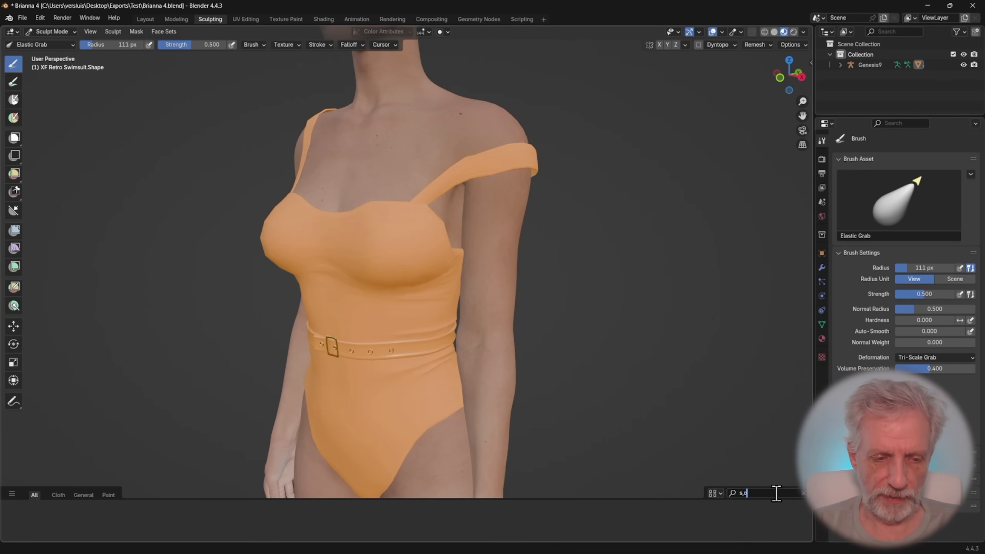
pyautogui.write('mo')
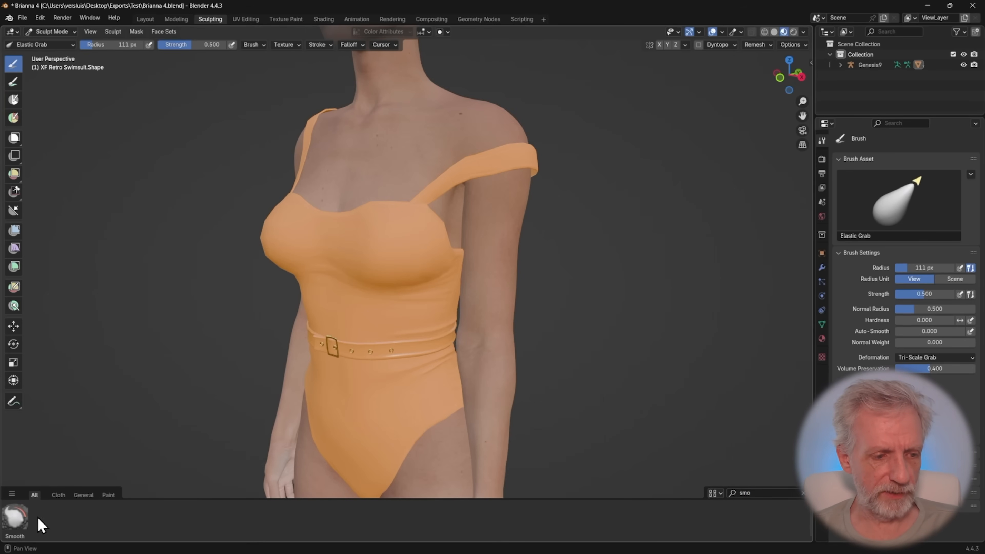
pyautogui.click(24, 518)
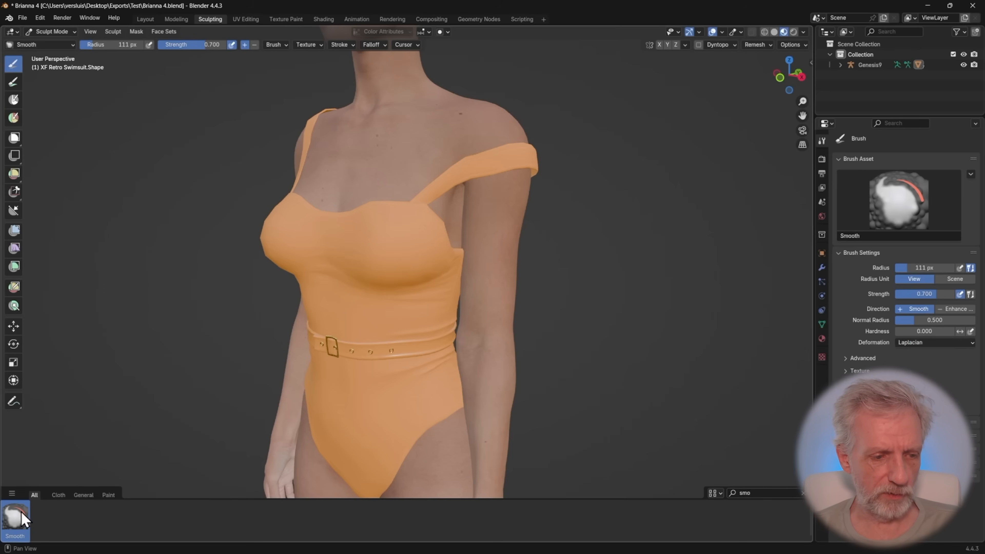
# Step: Set the Smooth brush strength to 0.2
pyautogui.click(931, 294)
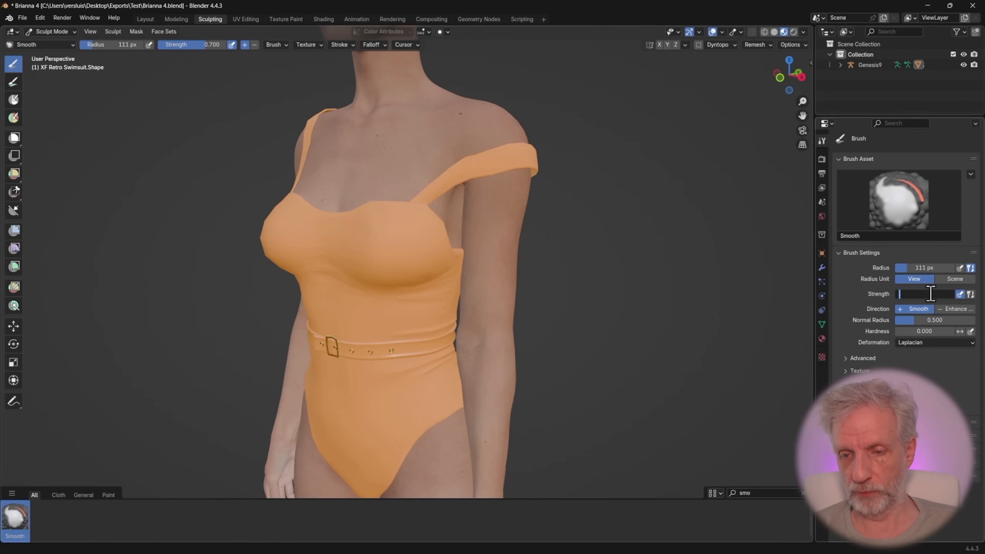
pyautogui.write('0.2')
pyautogui.press('Return')
# Step: Smooth the lowered strap around the upper arm and along its back section down to the swimsuit's upper edge
pyautogui.scroll(3, 431, 110)
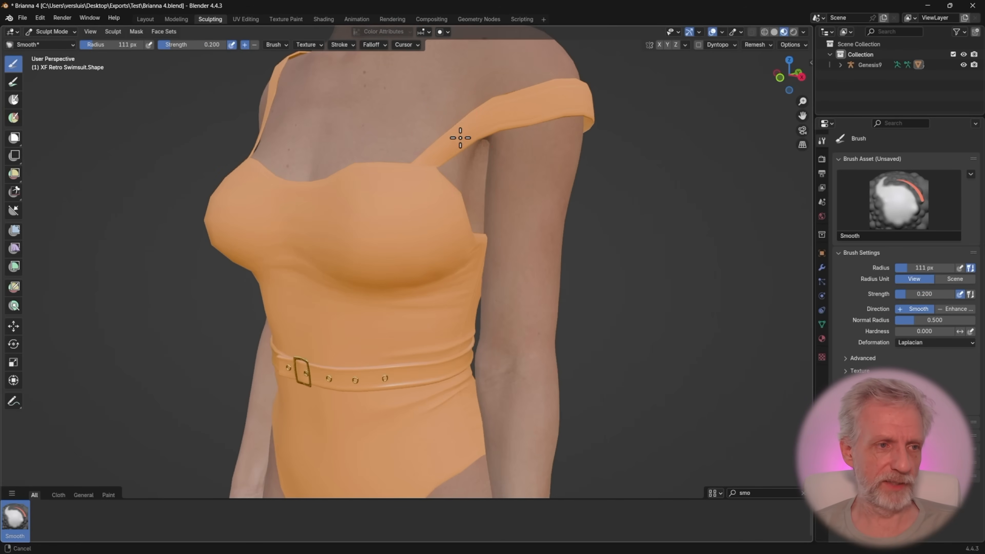
pyautogui.moveTo(541, 223)
pyautogui.mouseDown()
pyautogui.moveTo(528, 204)
pyautogui.moveTo(577, 194)
pyautogui.moveTo(570, 186)
pyautogui.mouseUp()
pyautogui.moveTo(417, 188); pyautogui.dragTo(352, 189, button='middle')
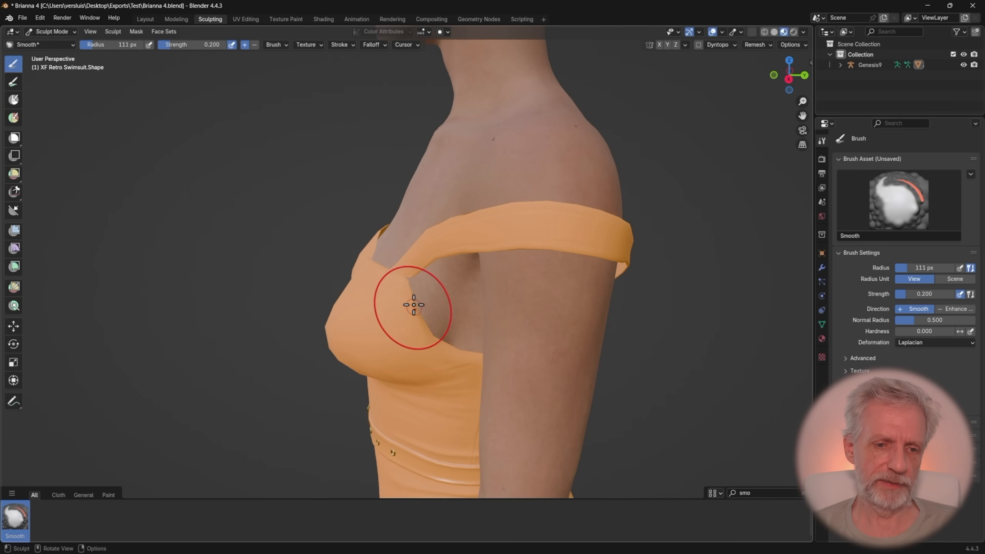
pyautogui.moveTo(412, 308)
pyautogui.mouseDown(button='middle')
pyautogui.moveTo(417, 325)
pyautogui.moveTo(505, 303)
pyautogui.moveTo(384, 321)
pyautogui.moveTo(449, 293)
pyautogui.moveTo(433, 288)
pyautogui.moveTo(368, 197)
pyautogui.moveTo(358, 206)
pyautogui.mouseUp(button='middle')
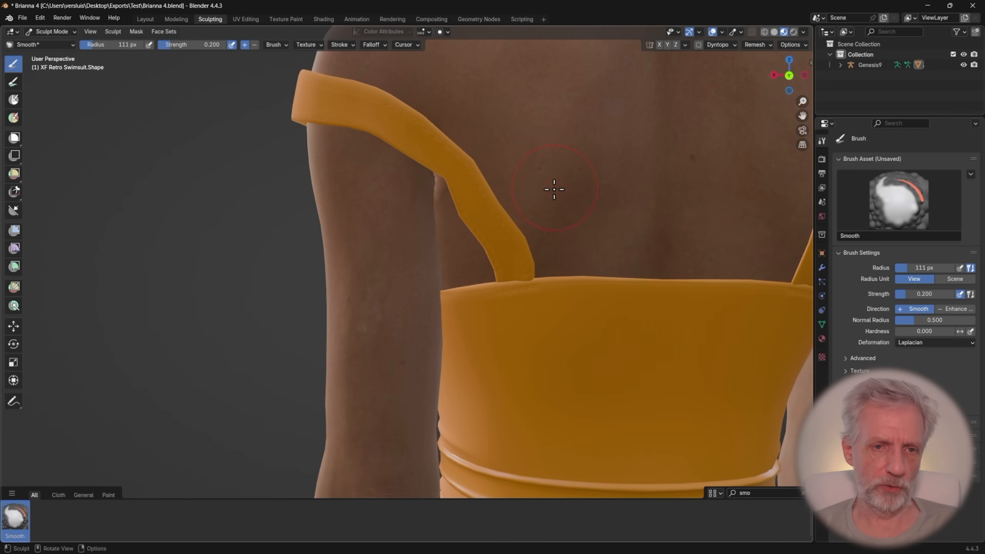
pyautogui.moveTo(554, 189)
pyautogui.mouseDown(button='middle')
pyautogui.moveTo(538, 165)
pyautogui.moveTo(451, 270)
pyautogui.mouseUp(button='middle')
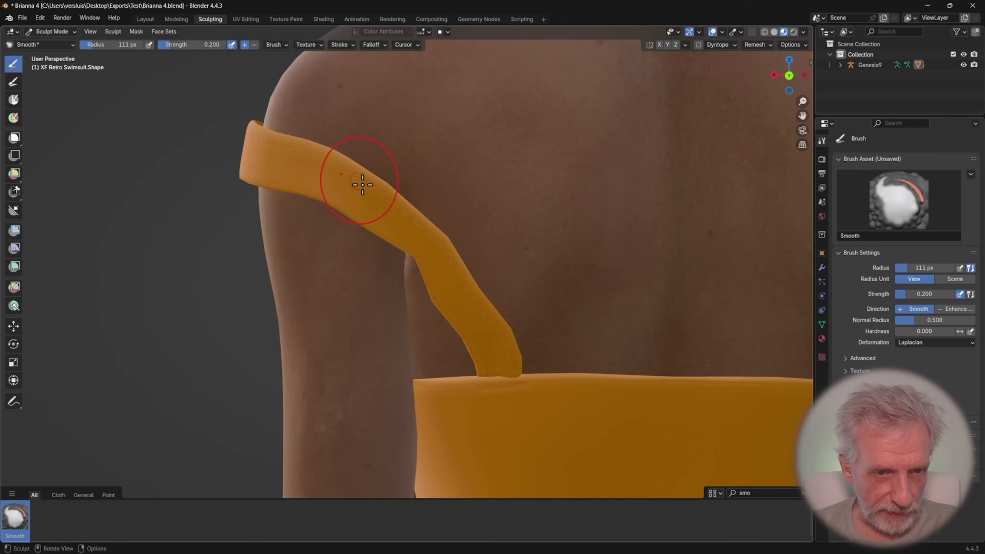
pyautogui.moveTo(362, 185)
pyautogui.mouseDown()
pyautogui.moveTo(407, 209)
pyautogui.moveTo(263, 149)
pyautogui.moveTo(268, 138)
pyautogui.moveTo(433, 208)
pyautogui.moveTo(431, 264)
pyautogui.moveTo(419, 276)
pyautogui.moveTo(458, 330)
pyautogui.moveTo(513, 374)
pyautogui.moveTo(512, 321)
pyautogui.mouseUp()
pyautogui.moveTo(512, 321)
pyautogui.mouseDown(button='middle')
pyautogui.moveTo(584, 319)
pyautogui.moveTo(402, 235)
pyautogui.moveTo(479, 227)
pyautogui.moveTo(462, 223)
pyautogui.moveTo(543, 193)
pyautogui.moveTo(488, 165)
pyautogui.moveTo(430, 242)
pyautogui.moveTo(531, 195)
pyautogui.moveTo(488, 223)
pyautogui.moveTo(491, 237)
pyautogui.mouseUp(button='middle')
pyautogui.scroll(-3, 491, 156)
pyautogui.scroll(-4, 531, 195)
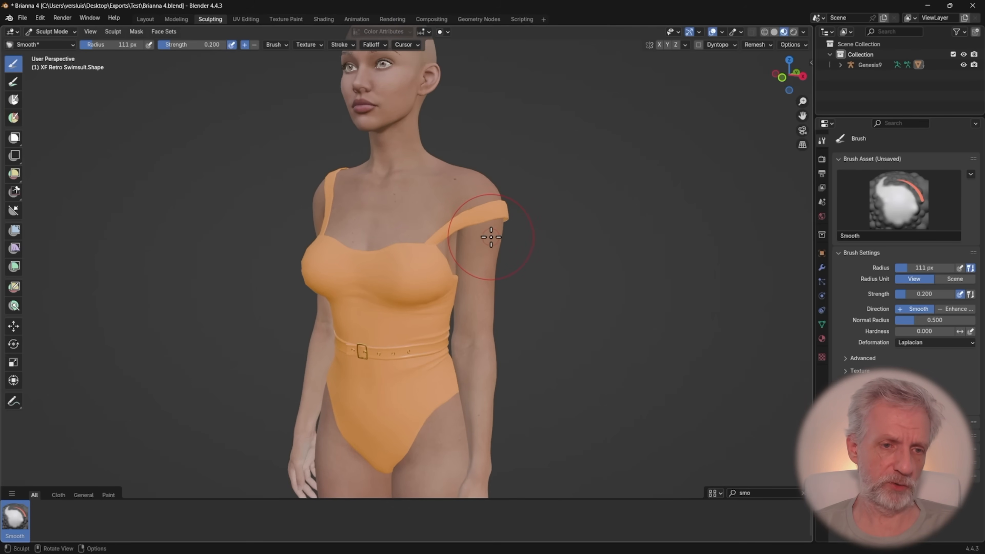
# Step: Return to the Layout workspace and frame the figure with its reshaped swimsuit
pyautogui.click(144, 19)
pyautogui.scroll(1, 306, 200)
pyautogui.moveTo(305, 200); pyautogui.dragTo(357, 311, button='middle')
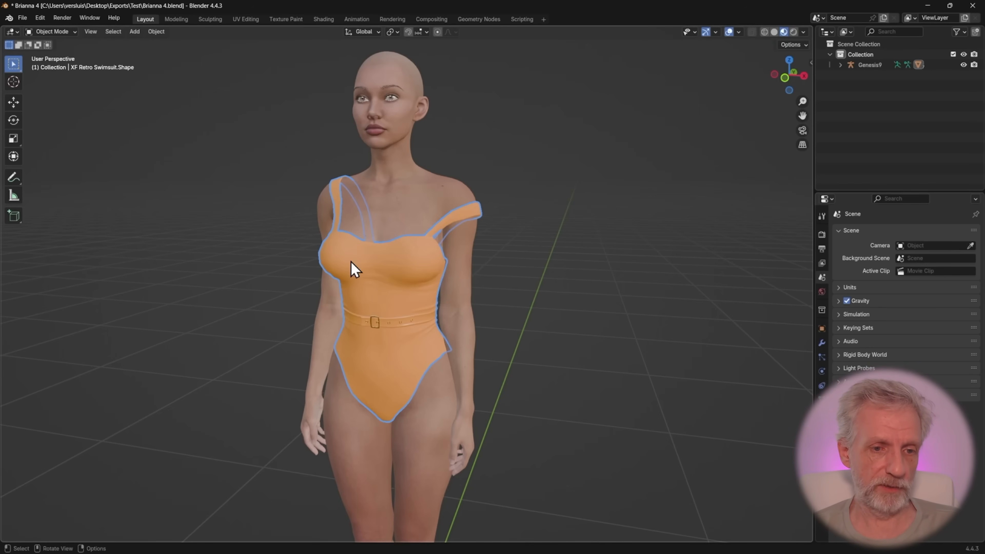
# Step: Export only the selected swimsuit as a Wavefront OBJ named "Bra Strap Down Demo" into the Test folder
pyautogui.click(23, 18)
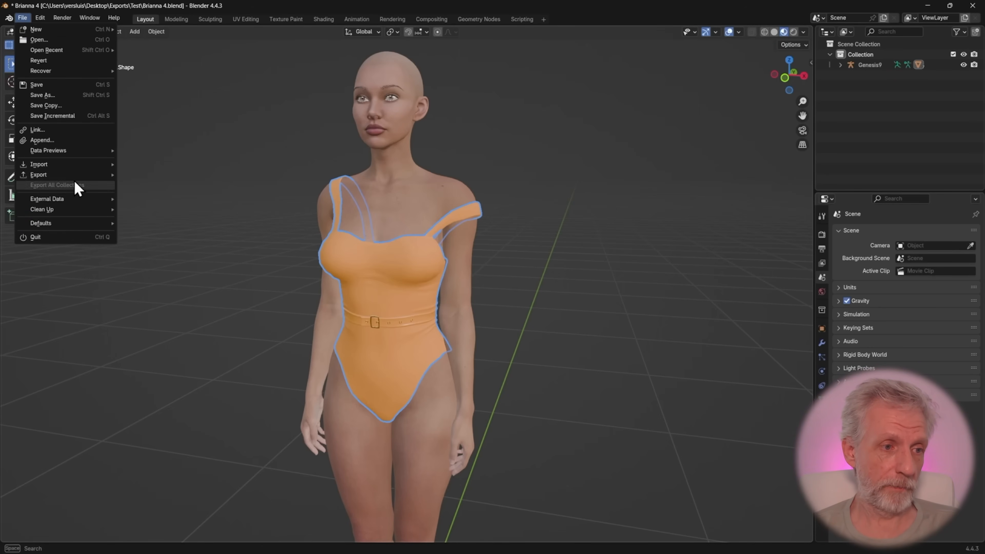
pyautogui.moveTo(69, 176)
pyautogui.click(181, 228)
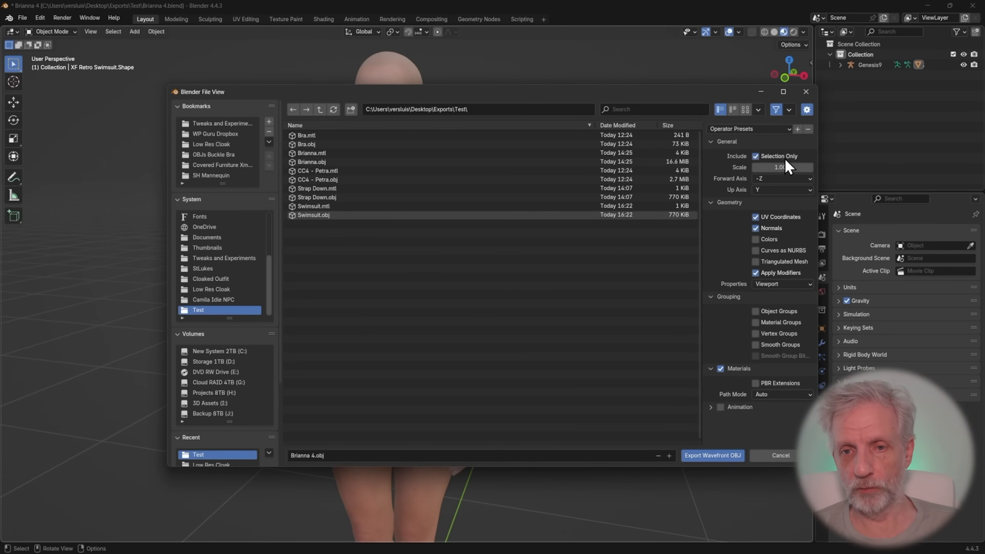
pyautogui.click(418, 458)
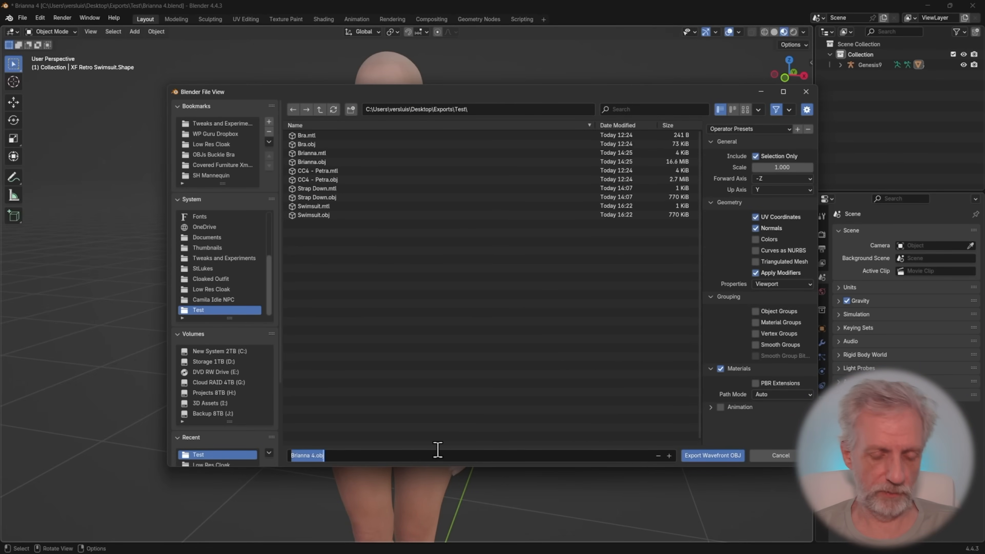
pyautogui.write('Bra Strap Down Demo')
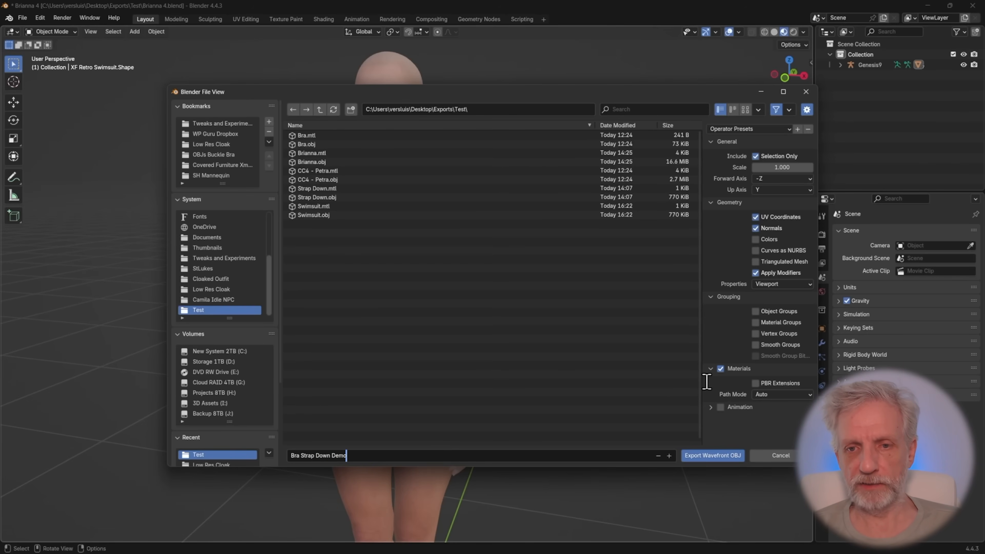
pyautogui.moveTo(681, 101); pyautogui.dragTo(634, 91)
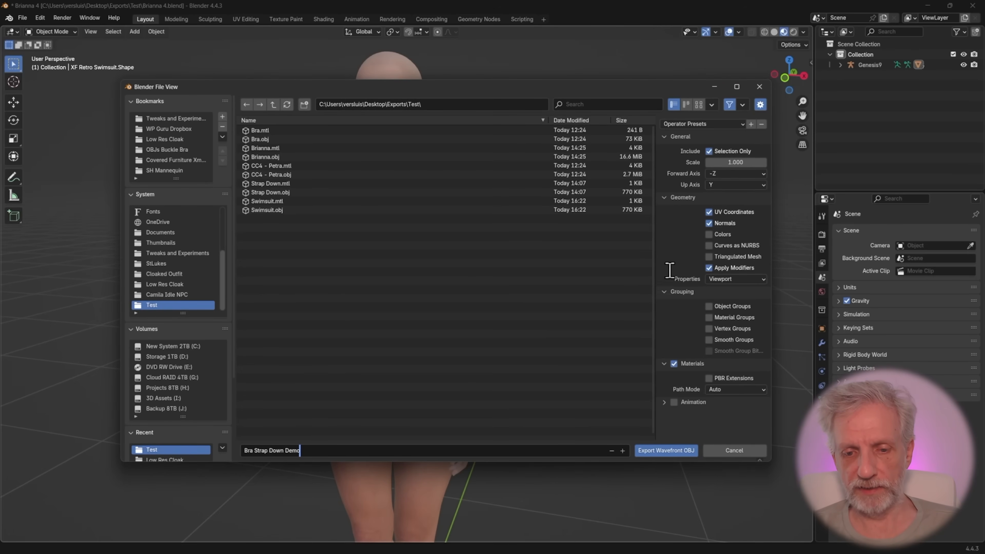
pyautogui.click(680, 451)
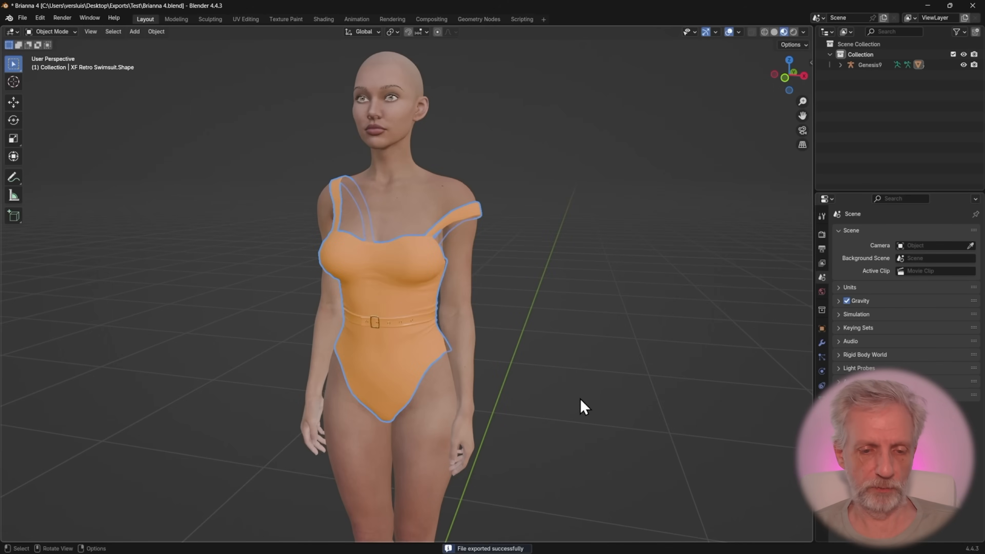
# Step: Switch to Daz Studio and select the XF Retro Swimsuit in the scene
pyautogui.hotkey('alt', 'Tab')
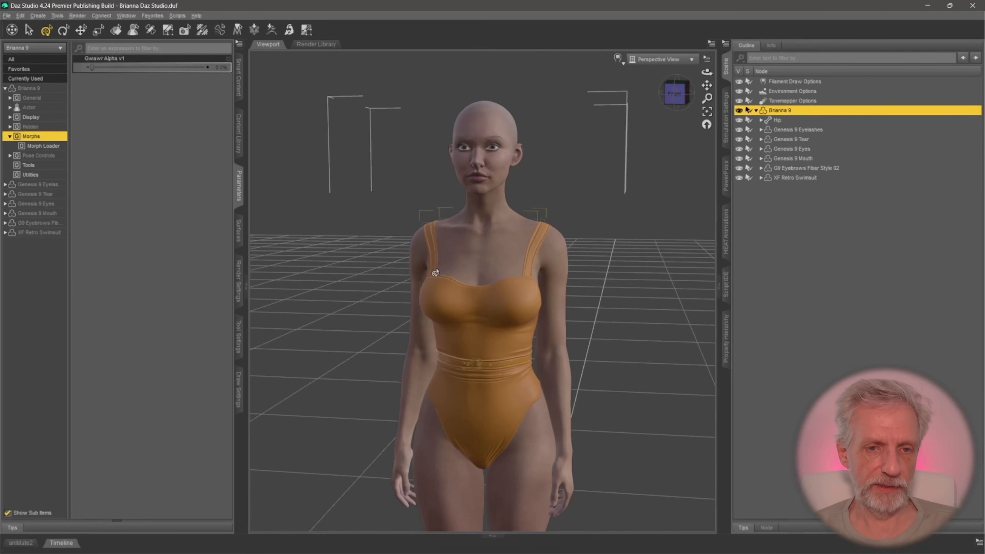
pyautogui.keyDown('alt'); pyautogui.moveTo(435, 273); pyautogui.dragTo(403, 273); pyautogui.keyUp('alt')
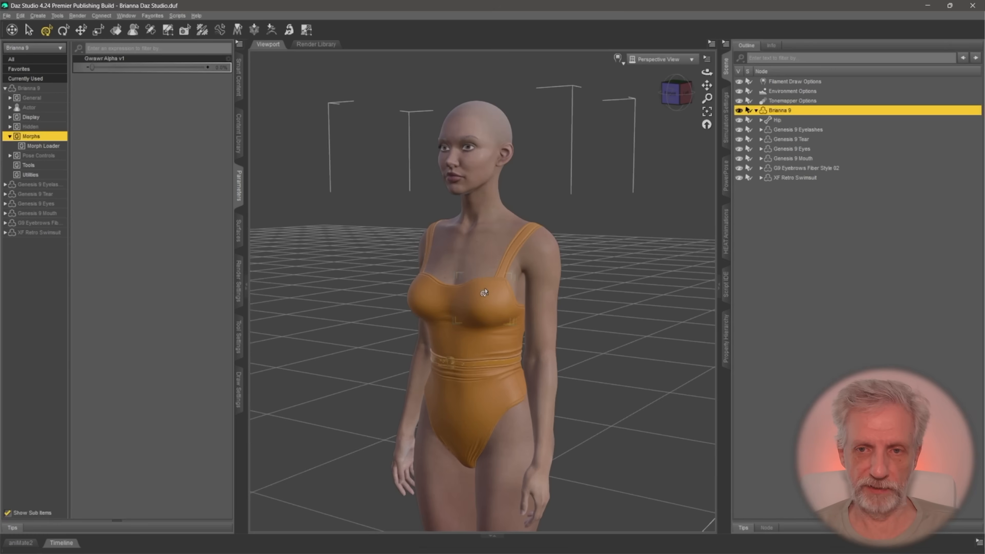
pyautogui.scroll(3, 484, 292)
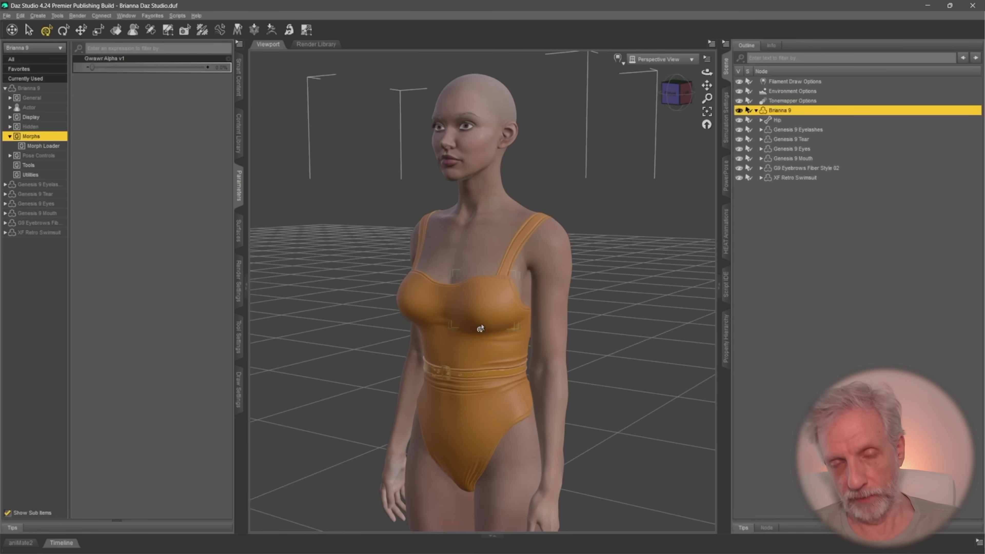
pyautogui.scroll(4, 481, 328)
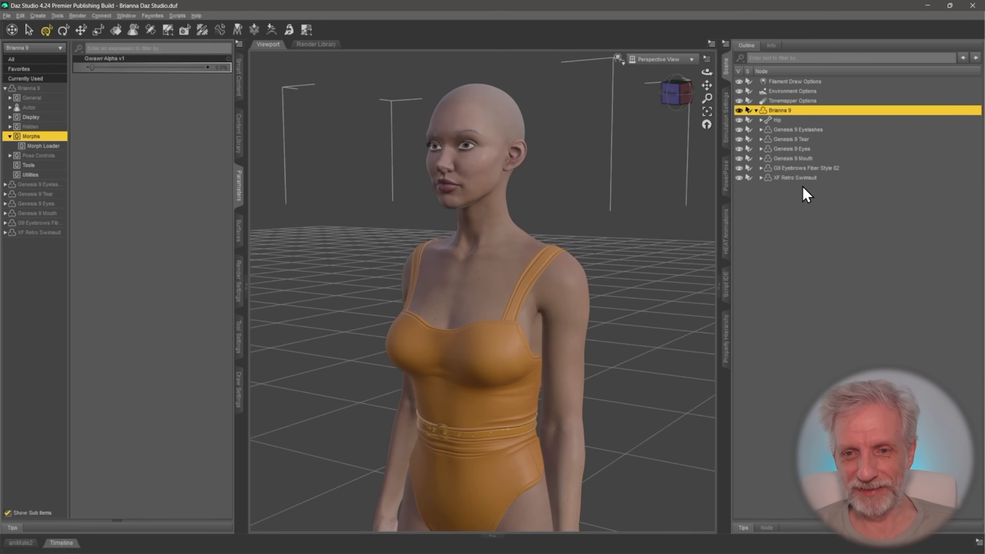
pyautogui.click(813, 179)
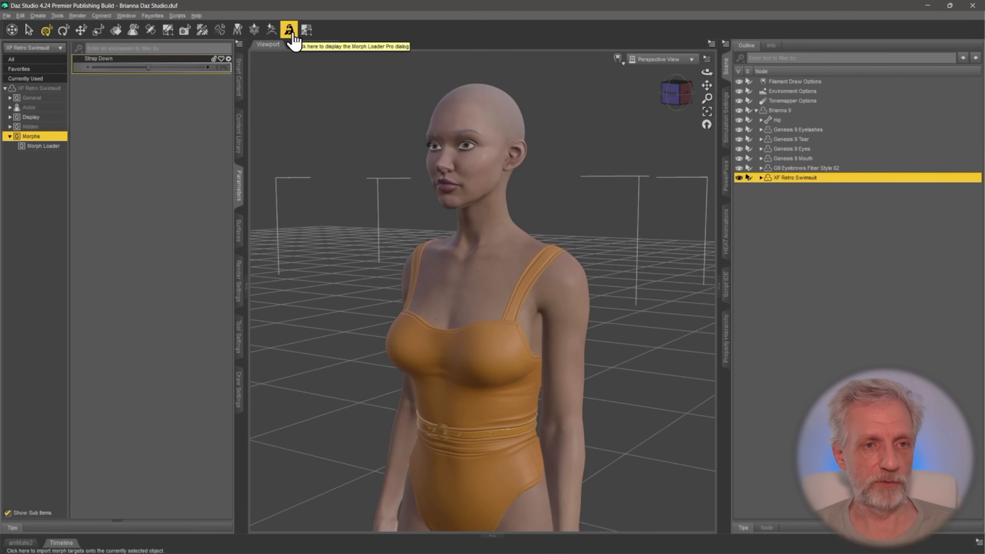
# Step: Start Morph Loader Pro for the swimsuit and choose Bra Strap Down Demo.obj as the morph file
pyautogui.click(20, 16)
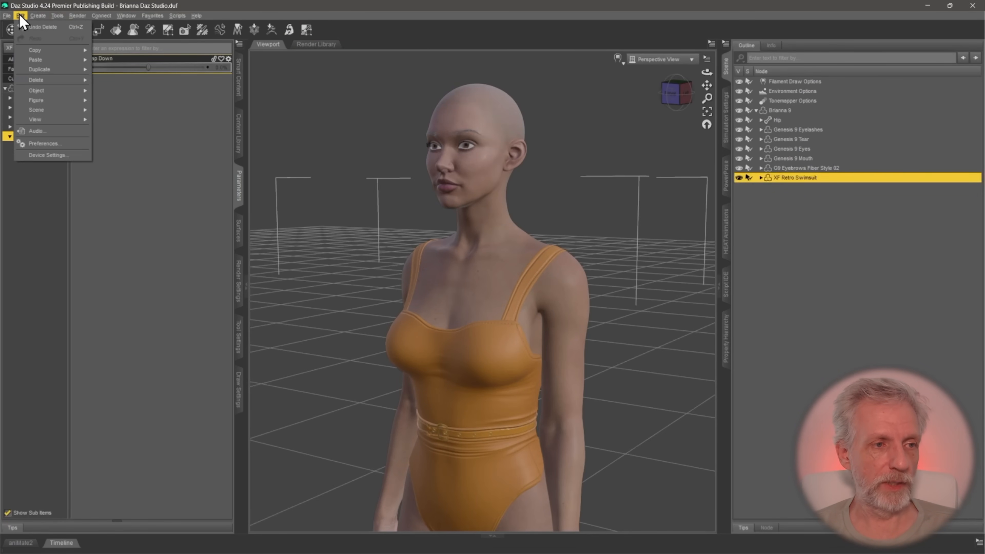
pyautogui.moveTo(52, 91)
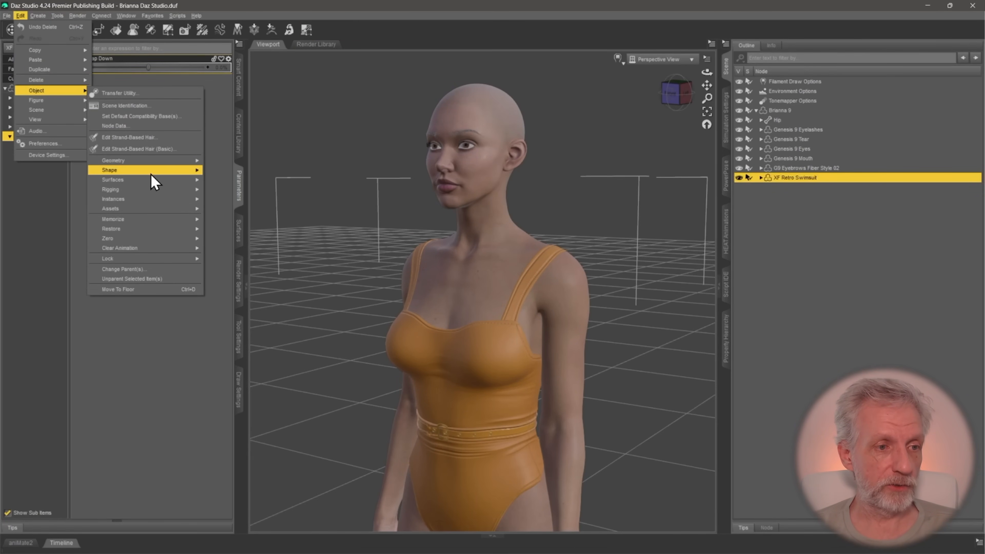
pyautogui.moveTo(152, 175)
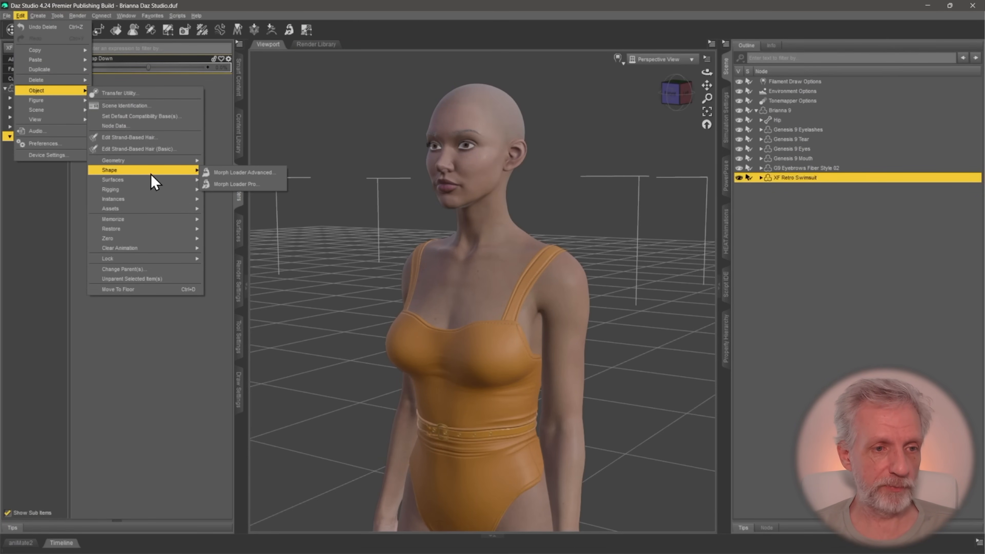
pyautogui.click(261, 185)
pyautogui.click(171, 124)
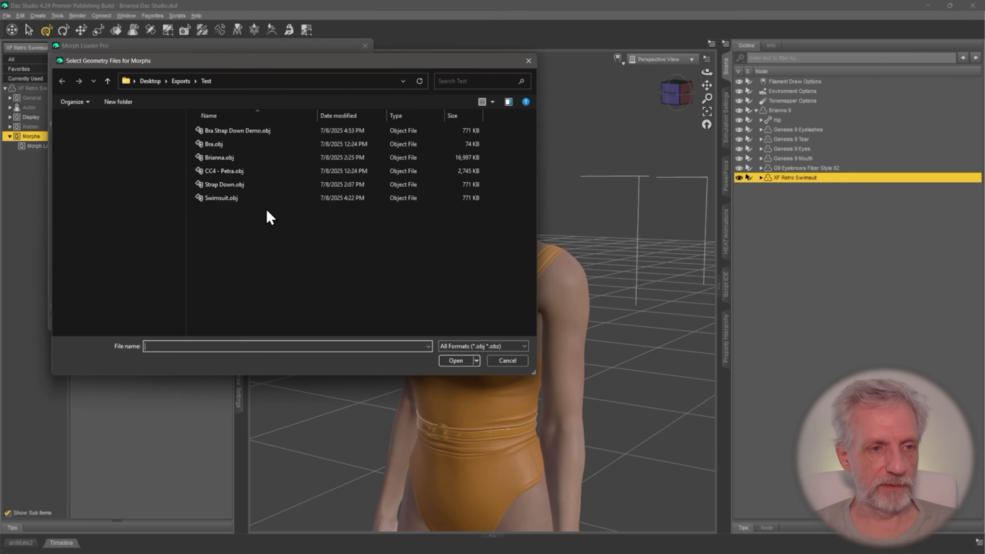
pyautogui.click(248, 132)
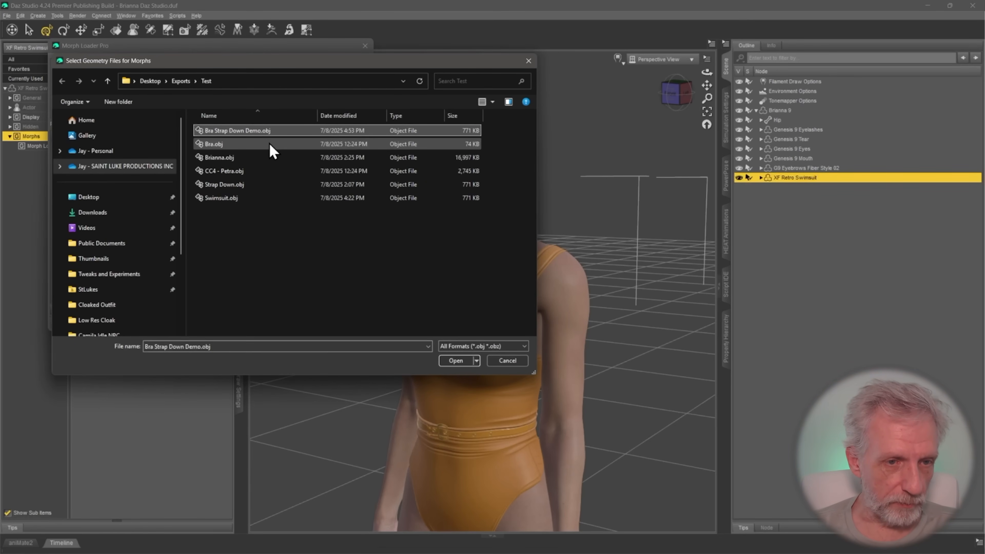
pyautogui.click(455, 361)
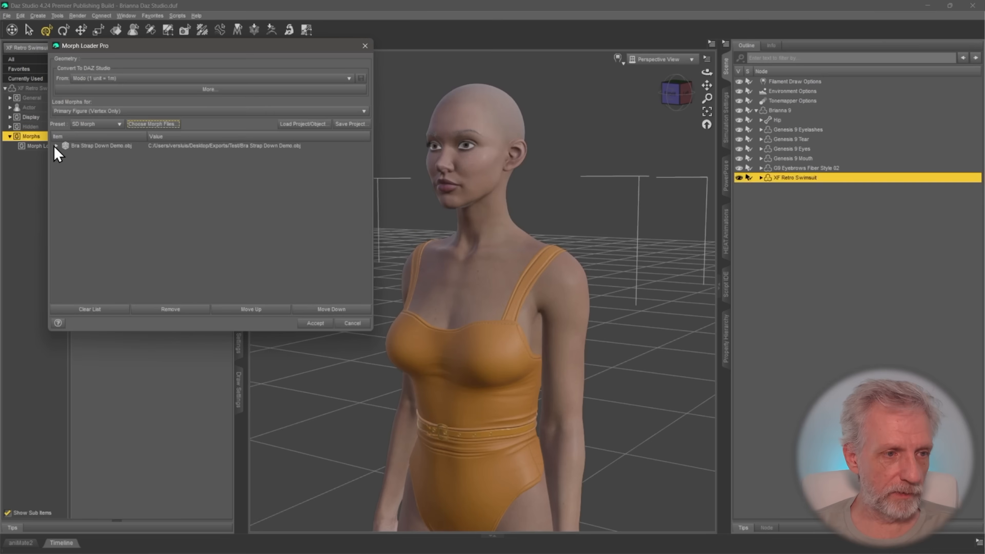
# Step: Review the Bra Strap Down Demo morph's load options, checking Reverse Deformations and Overwrite Existing
pyautogui.click(56, 146)
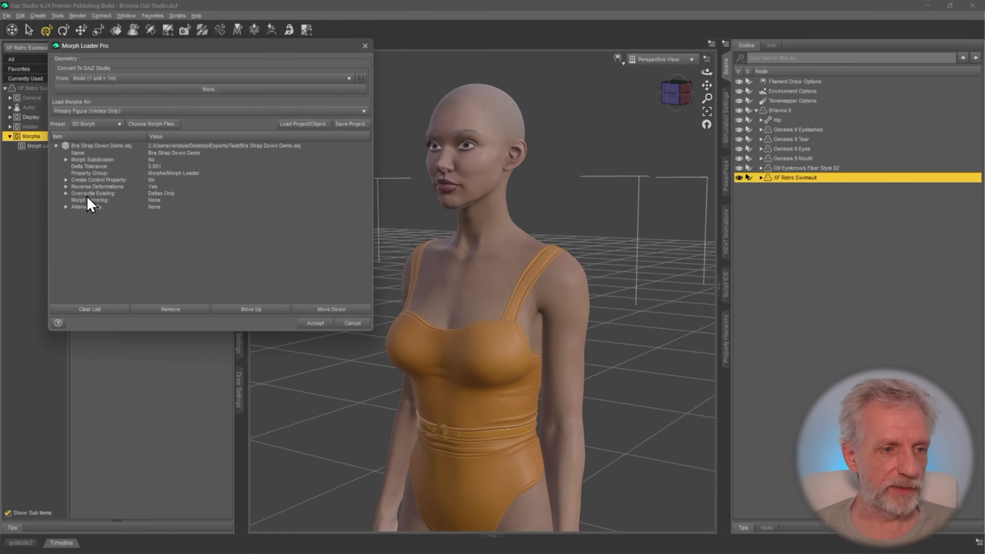
pyautogui.click(149, 187)
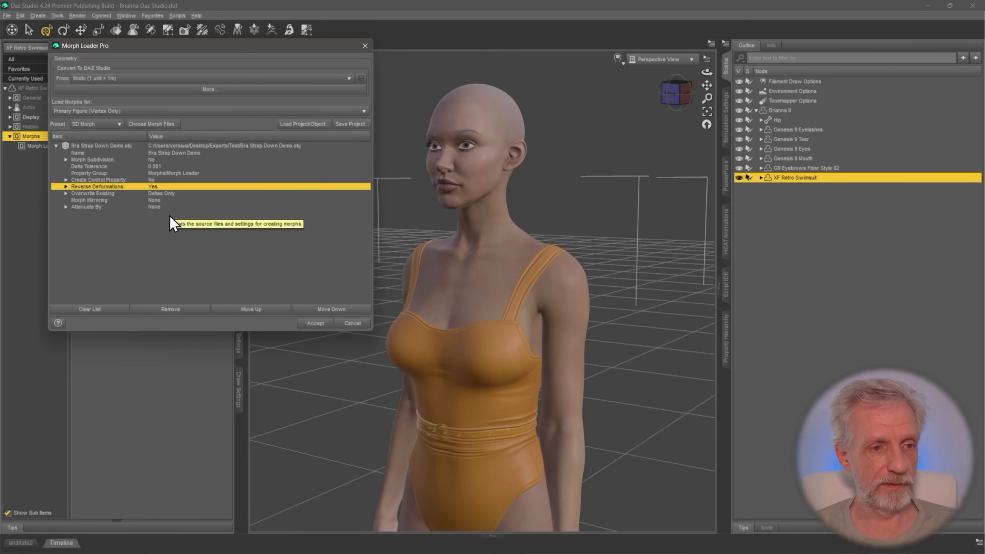
pyautogui.click(163, 193)
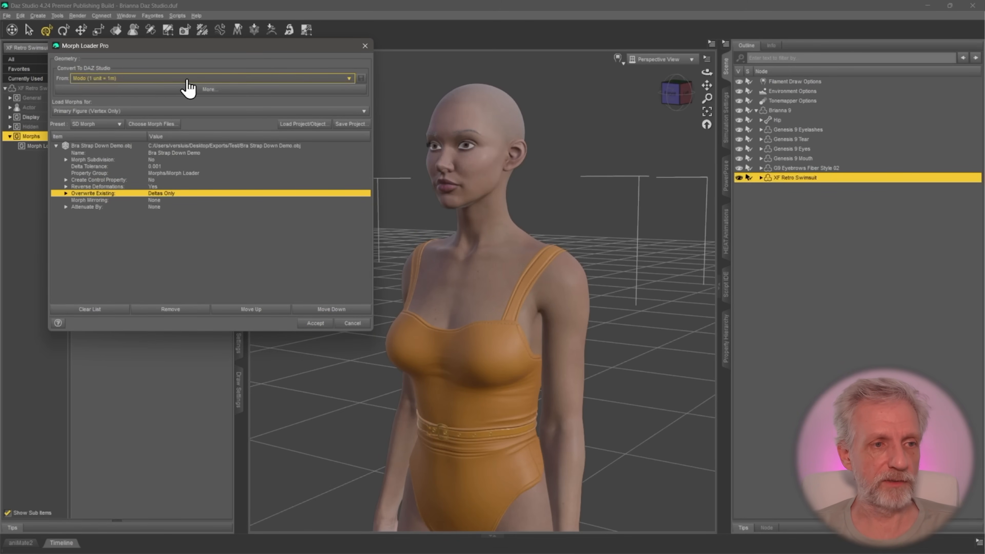
# Step: Load the morph onto the swimsuit using the Modo (1 unit = 1m) scale and close the loader
pyautogui.click(171, 79)
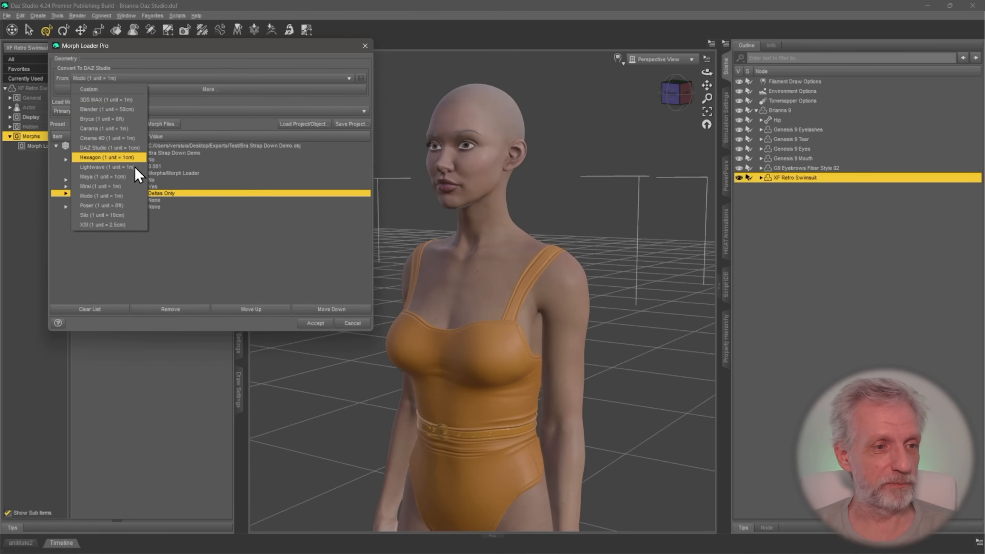
pyautogui.click(129, 199)
pyautogui.click(326, 324)
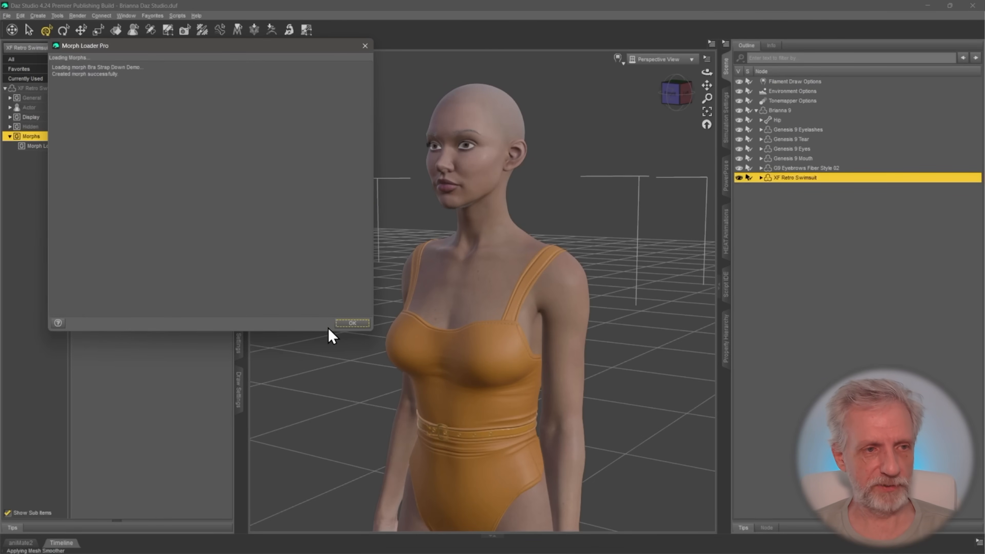
pyautogui.click(347, 324)
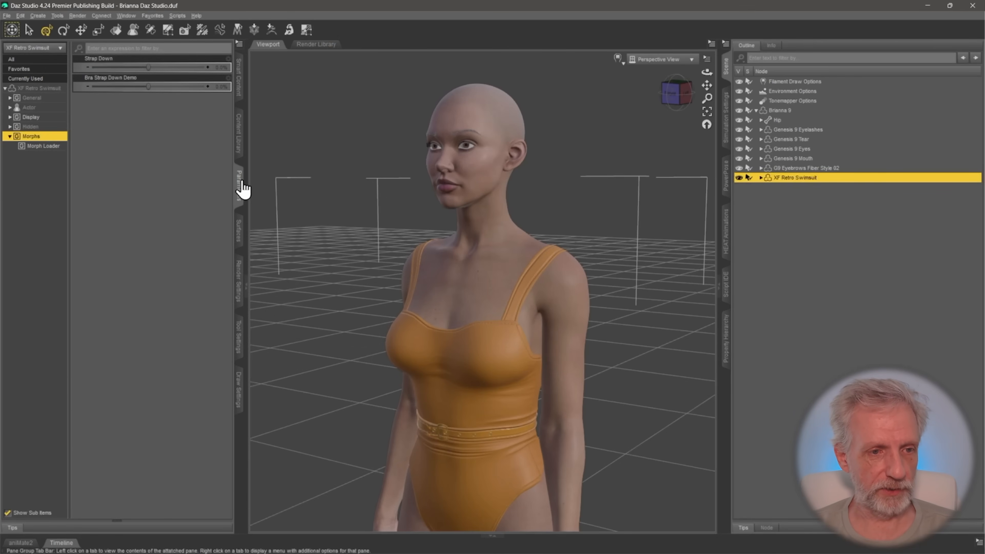
# Step: Dial the Bra Strap Down Demo morph to 100% and set its minimum limit to 0 in the parameter settings
pyautogui.moveTo(148, 86); pyautogui.dragTo(231, 95)
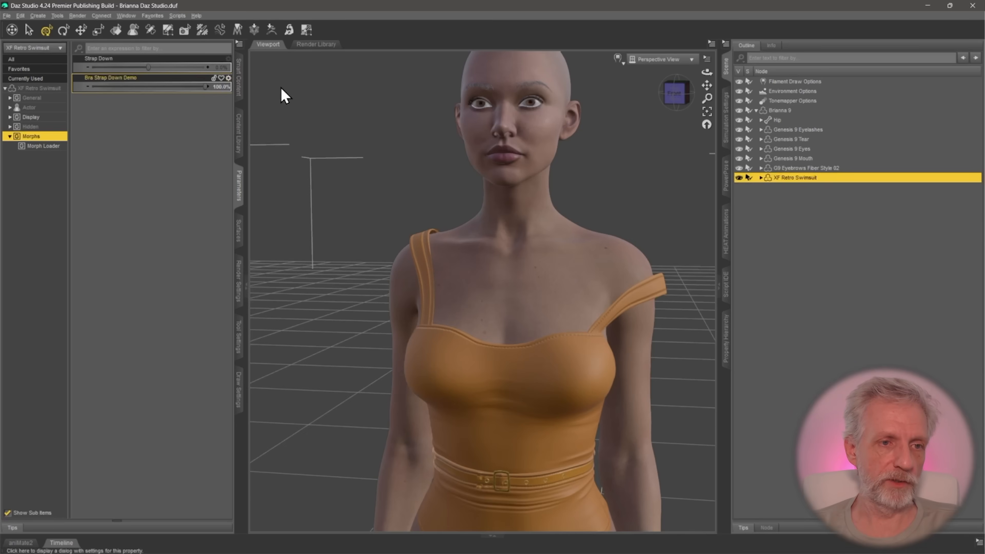
pyautogui.moveTo(330, 188); pyautogui.dragTo(263, 184)
pyautogui.write('0')
pyautogui.press('Return')
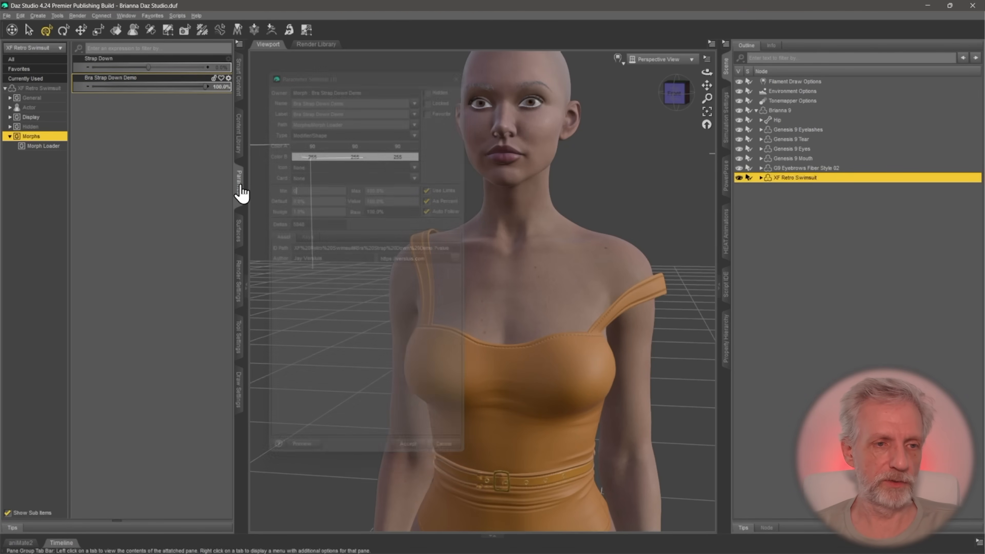
# Step: Test the Bra Strap Down Demo morph across its range, leave it at 100% and inspect the lowered strap around the shoulder
pyautogui.moveTo(207, 86); pyautogui.dragTo(11, 94)
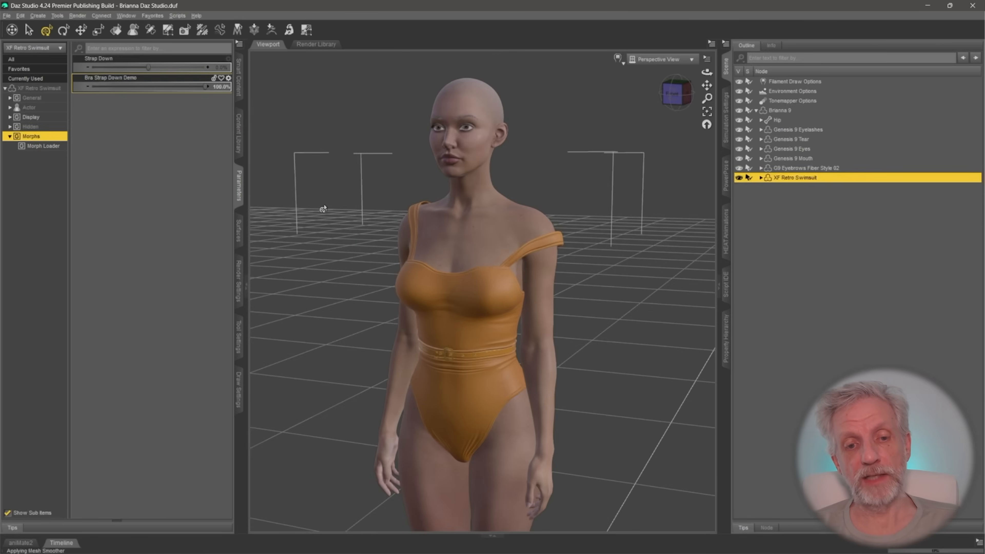
pyautogui.moveTo(323, 209); pyautogui.dragTo(295, 217, button='middle')
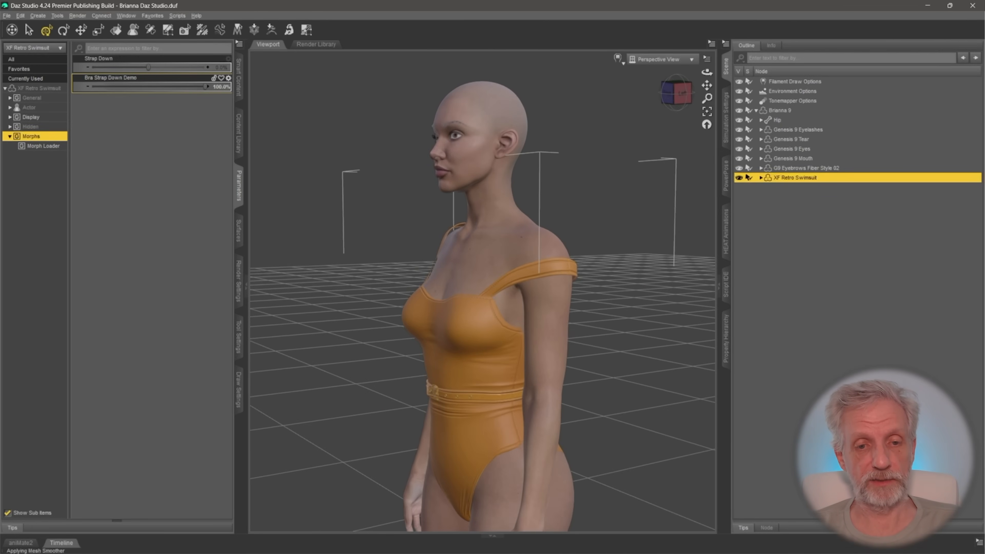
pyautogui.moveTo(432, 236); pyautogui.dragTo(476, 241, button='middle')
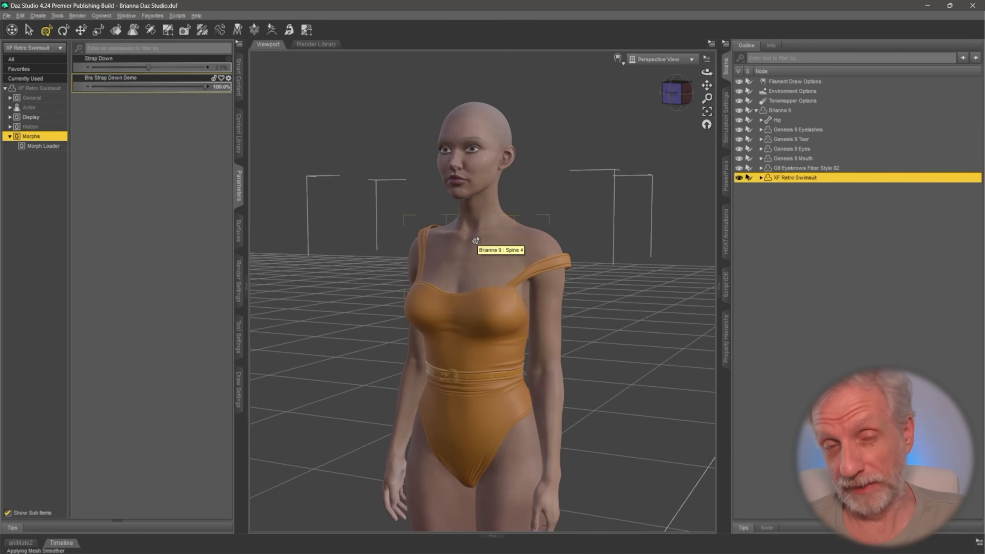